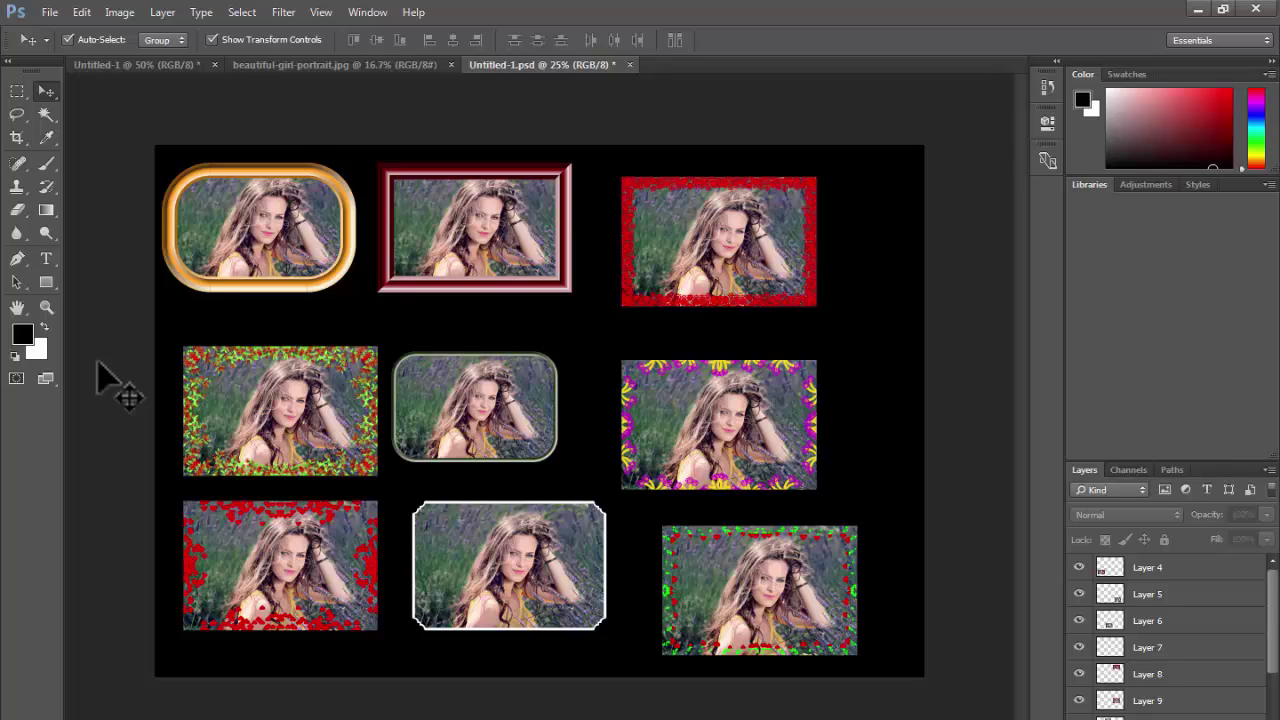
Copy the entire photo from beautiful-girl-portrait.jpg and paste it into the blank Untitled-1 document
click(277, 66)
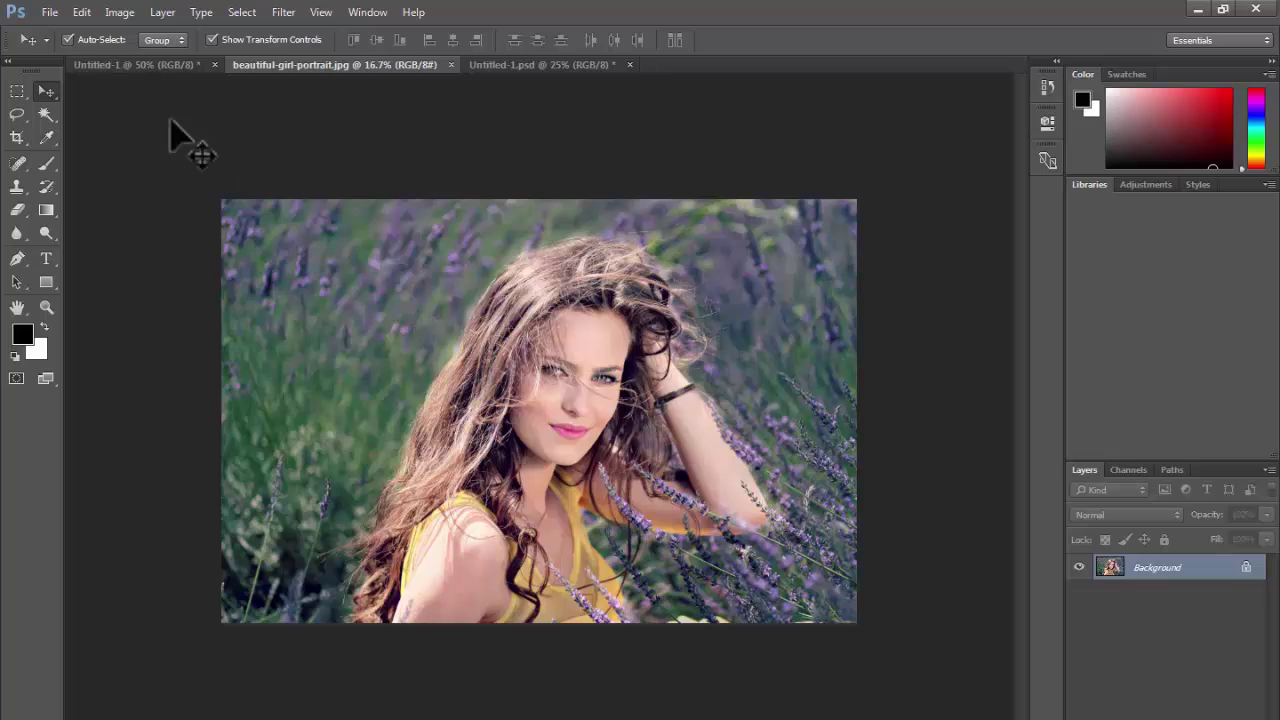
click(113, 63)
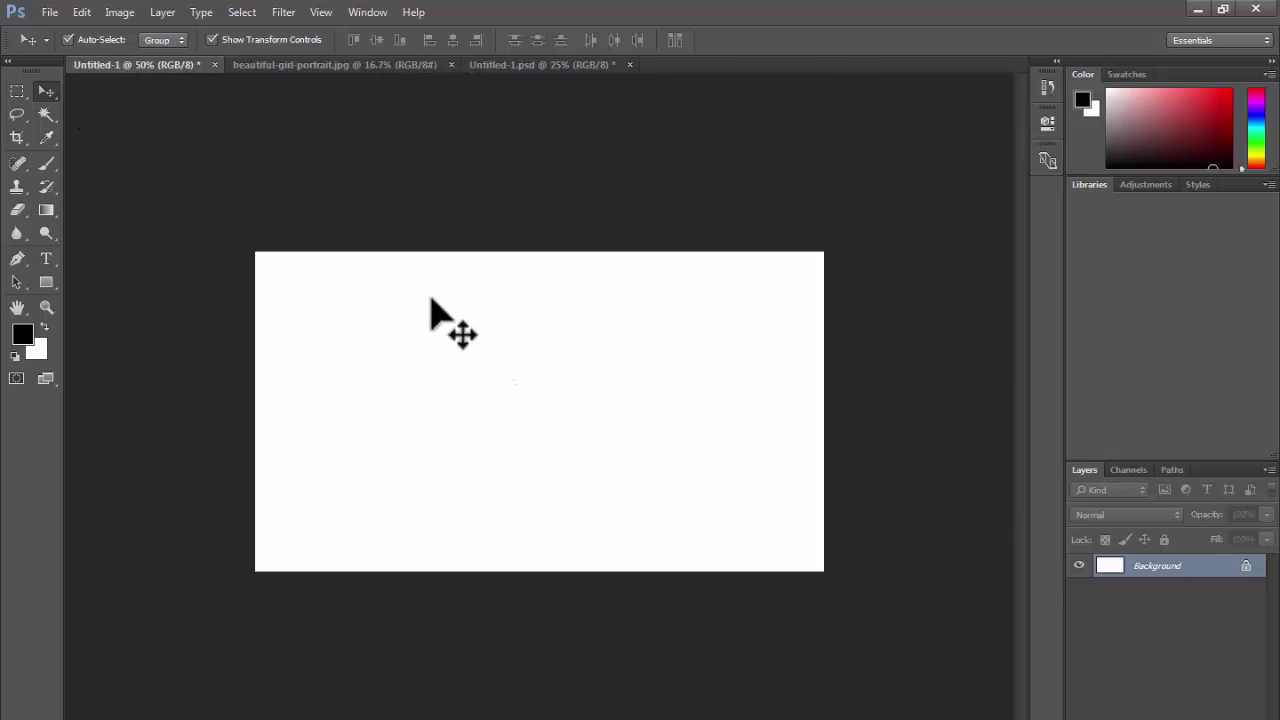
click(362, 63)
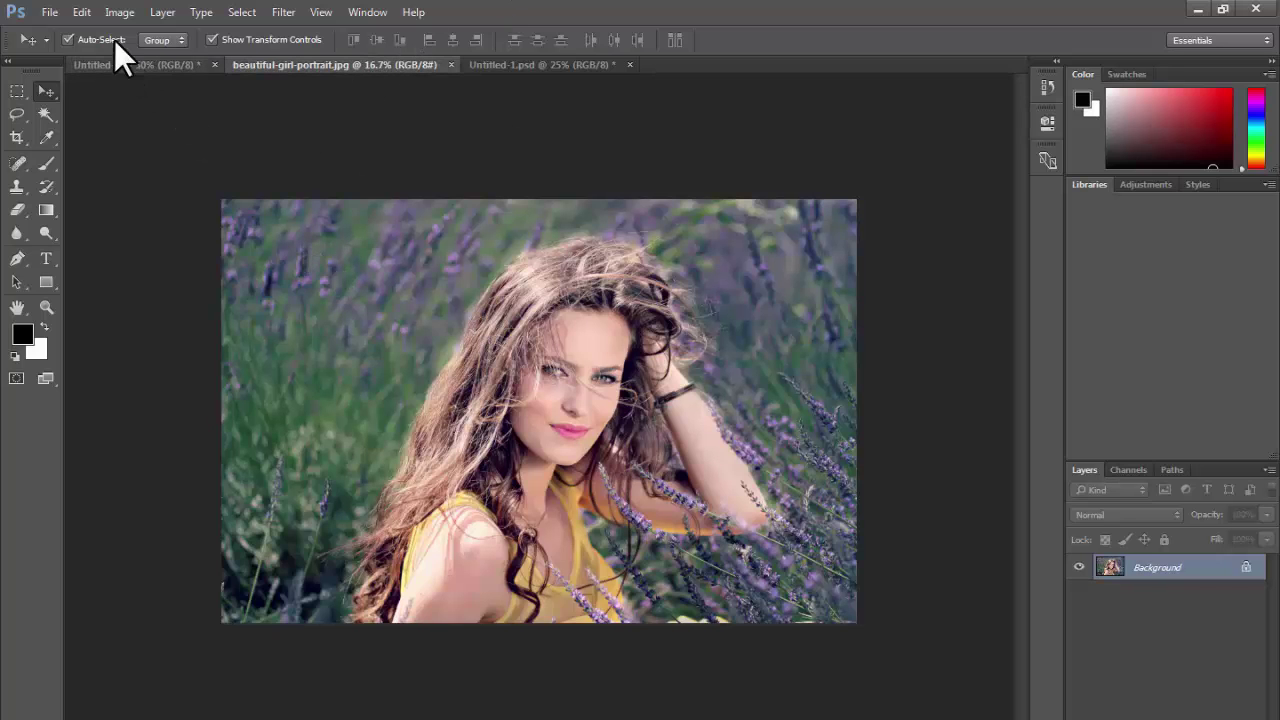
key(ctrl+a)
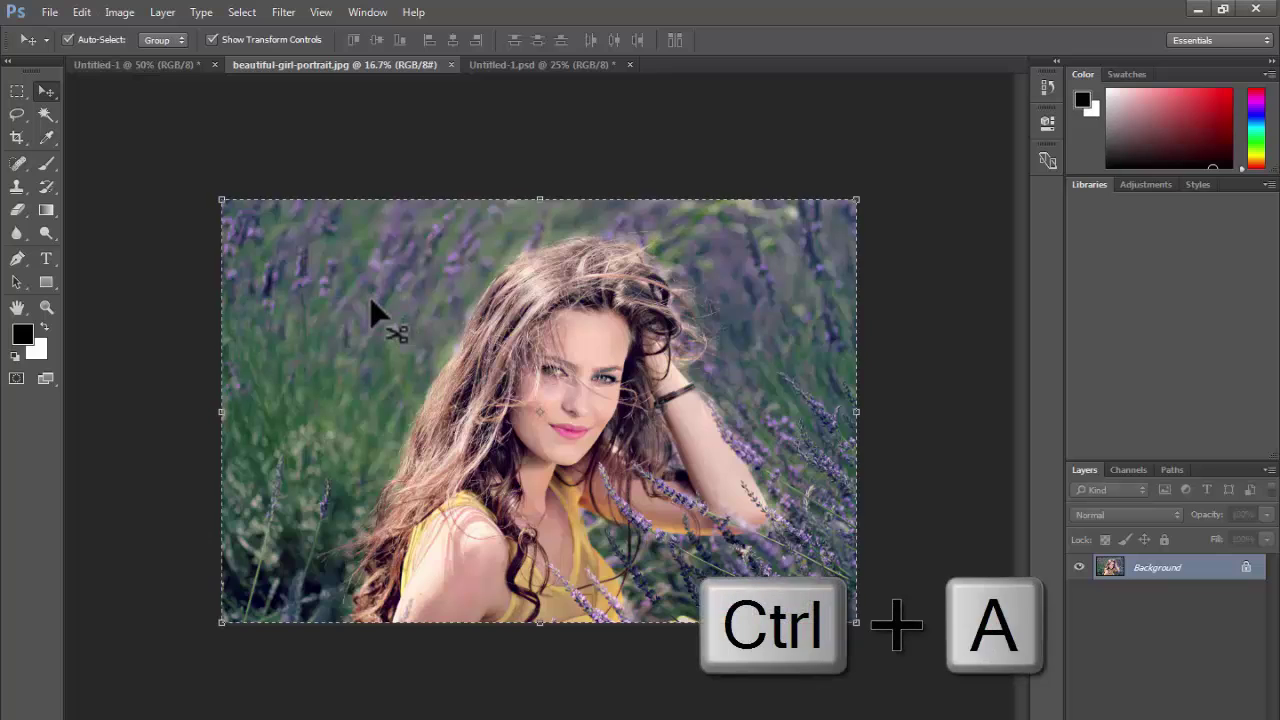
key(ctrl+c)
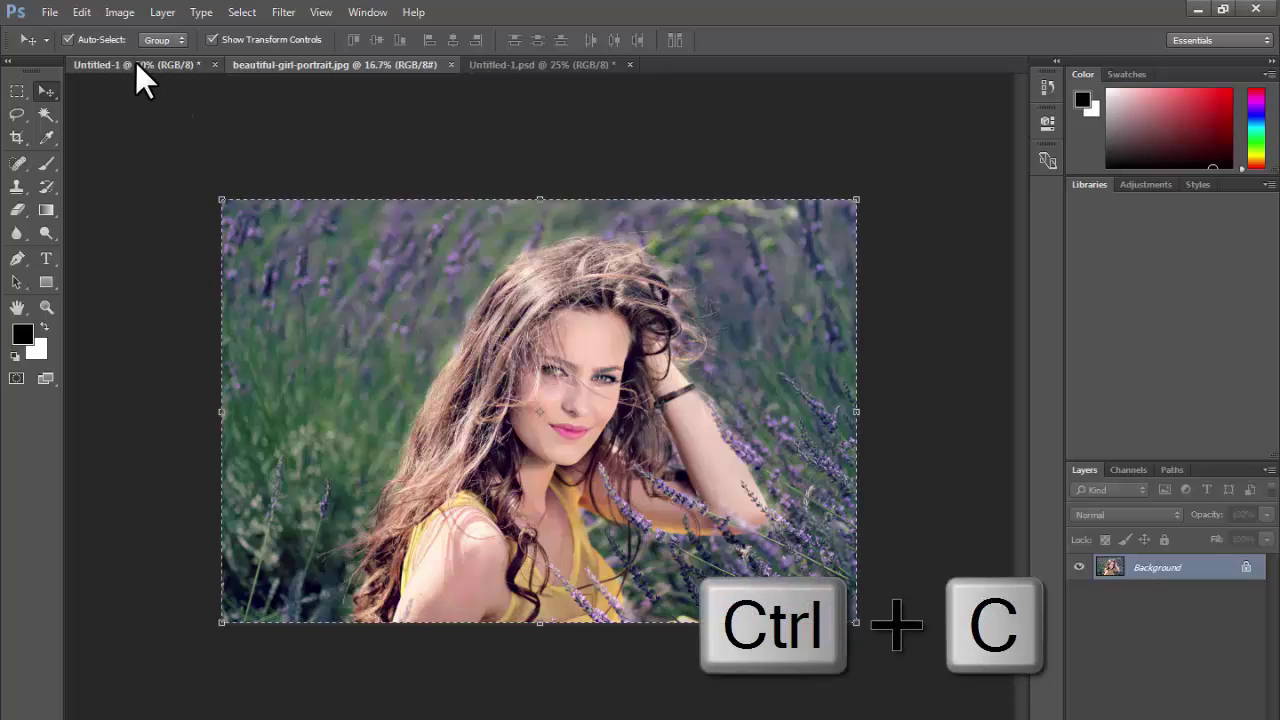
click(137, 65)
key(ctrl+v)
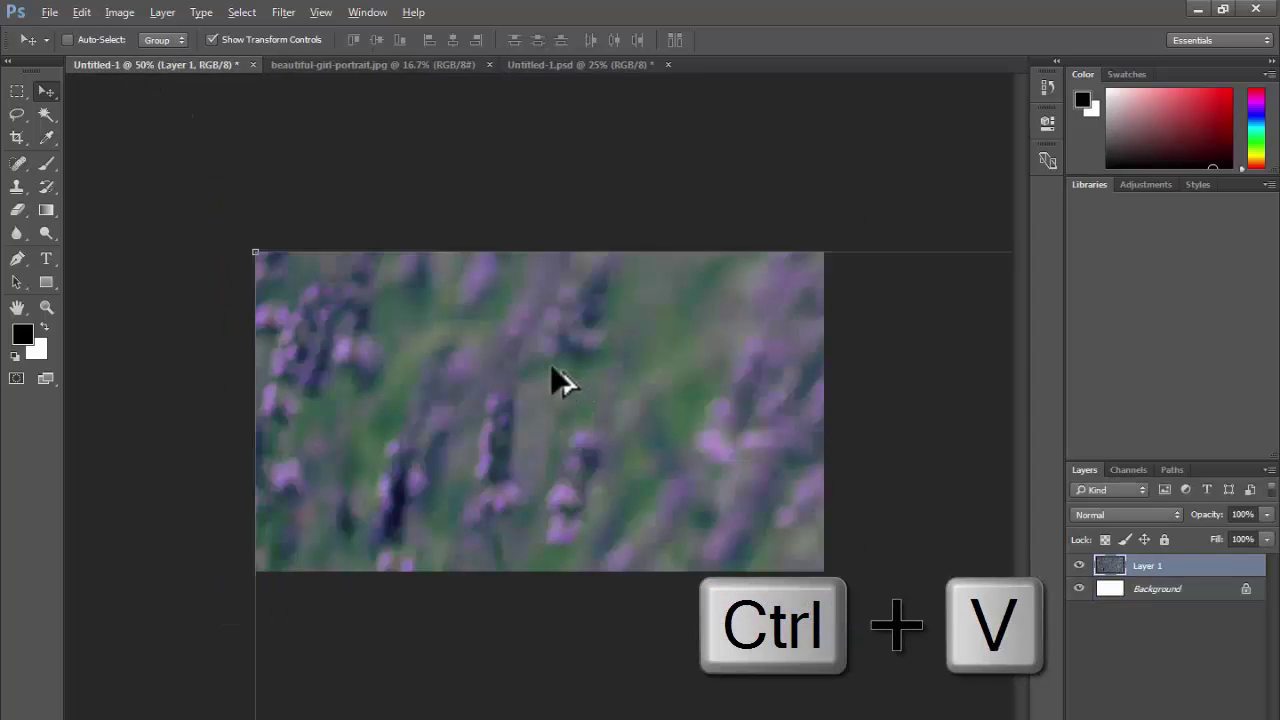
Scale the pasted portrait down to about 30% and position it so that it covers the whole canvas width, vertically centred
drag(551, 366, 588, 392)
key(ctrl+z)
key(ctrl+z)
key(ctrl+minus)
key(ctrl+minus)
ctrl+click(580, 398)
ctrl+click(580, 398)
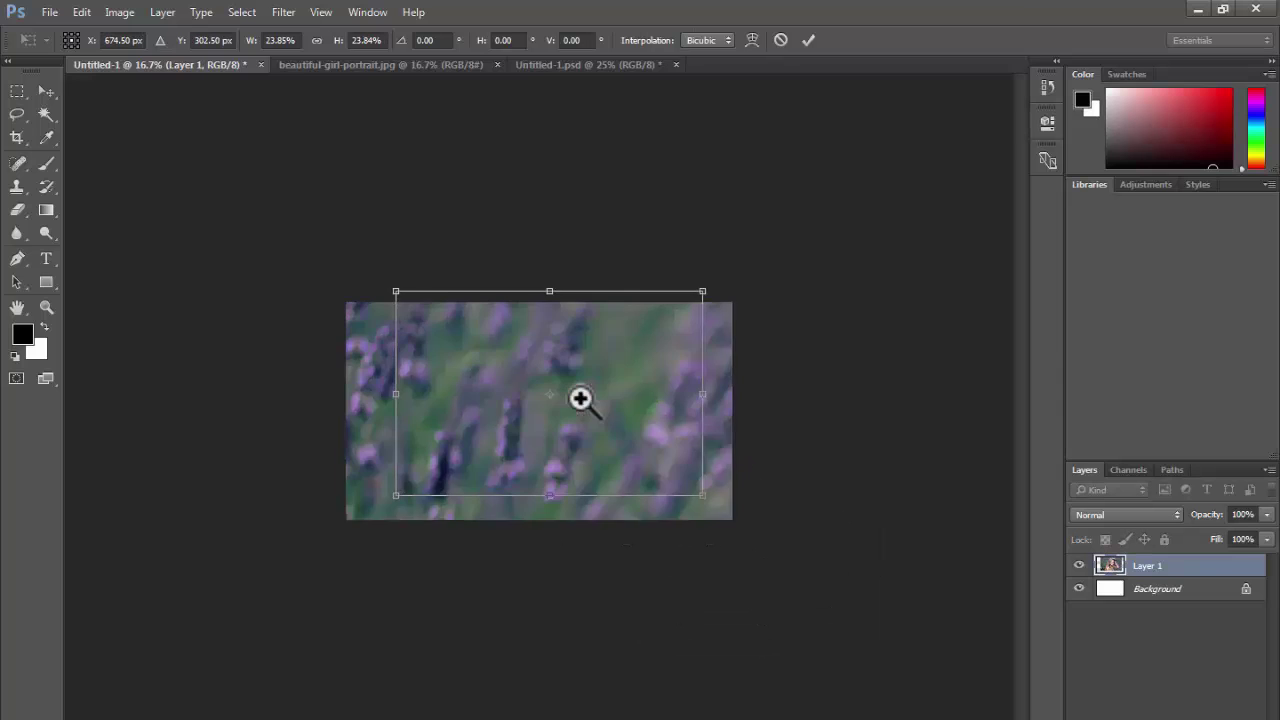
ctrl+click(580, 398)
drag(645, 277, 576, 306)
drag(708, 262, 838, 213)
drag(680, 310, 678, 340)
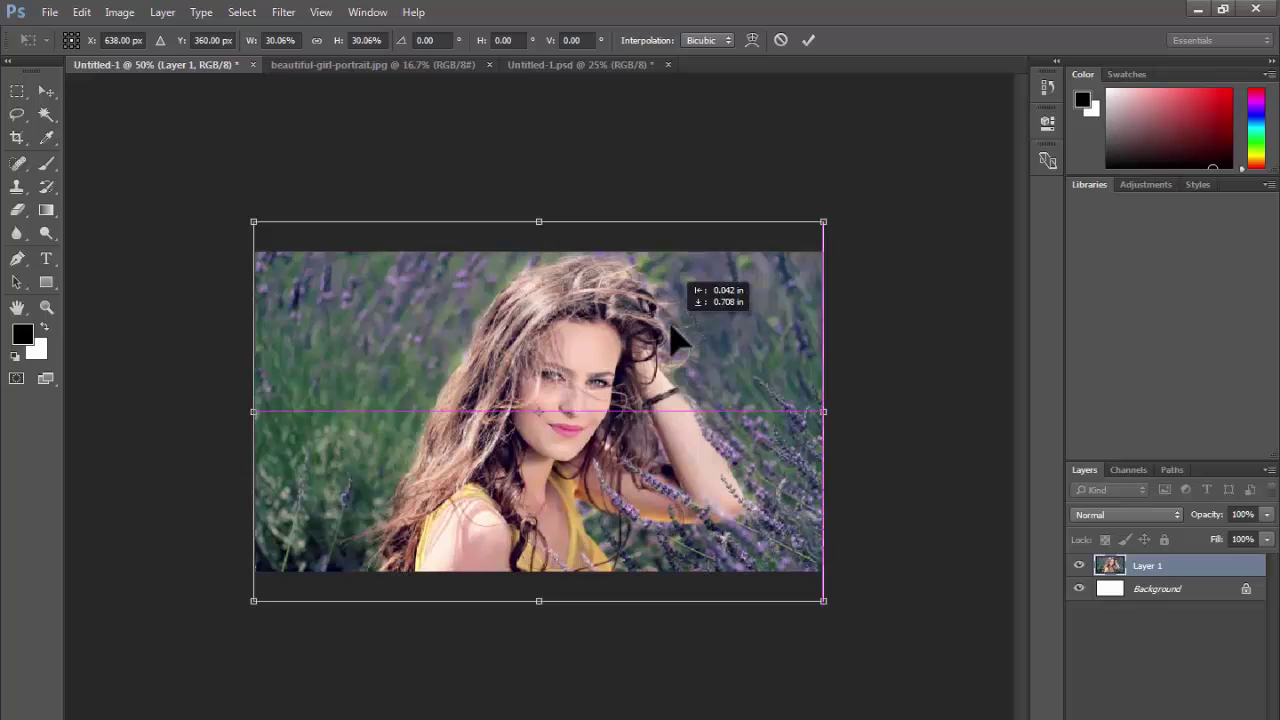
key(Return)
ctrl+click(908, 414)
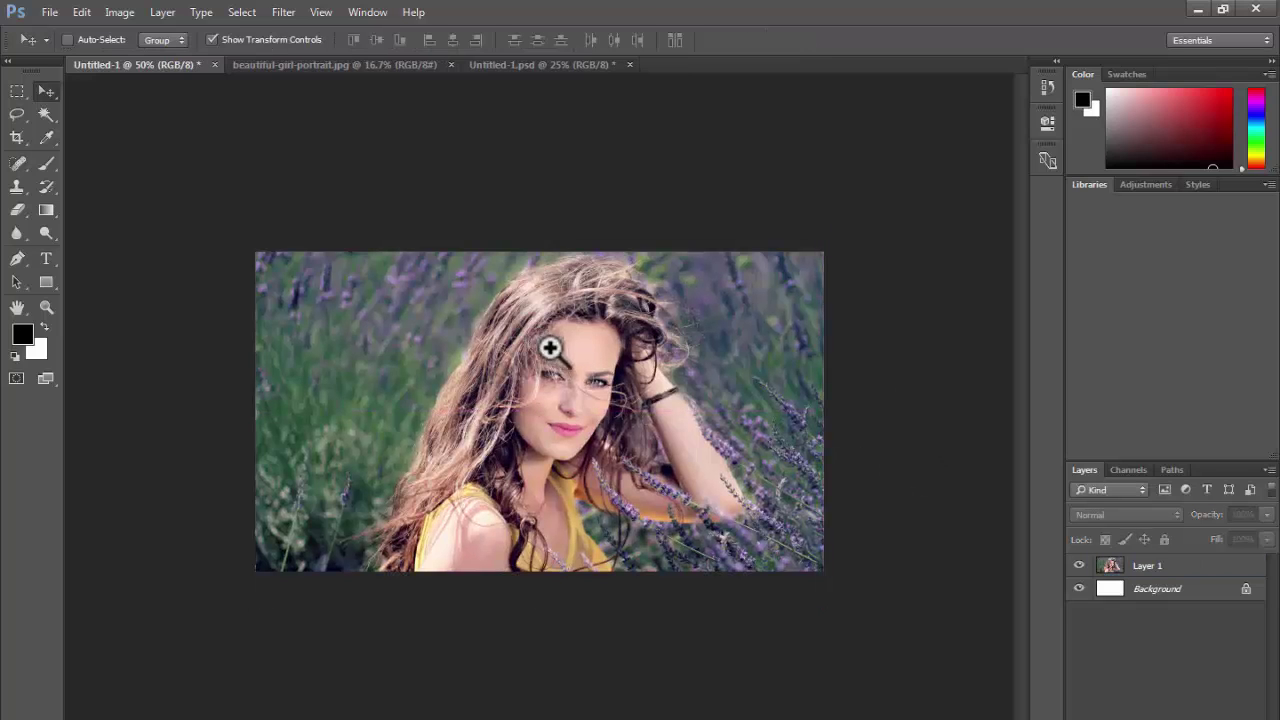
Select the portrait layer and start the Picture Frame render filter on it
drag(550, 347, 557, 351)
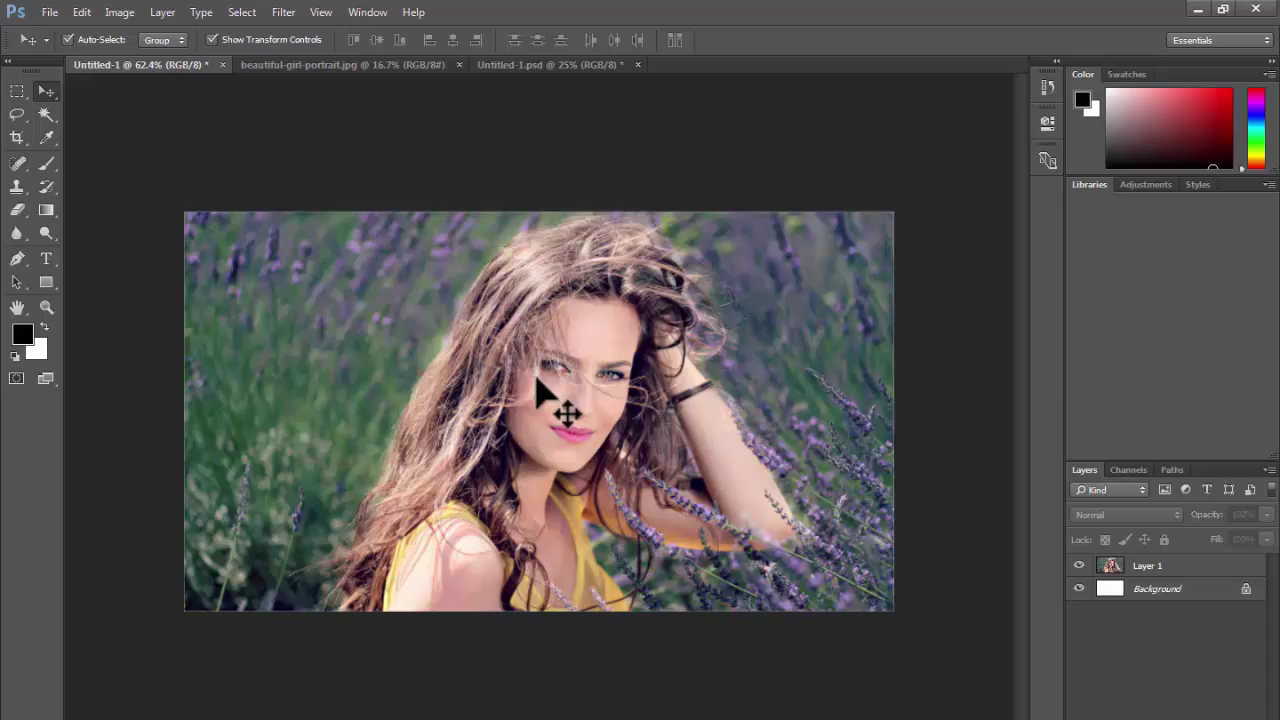
click(471, 355)
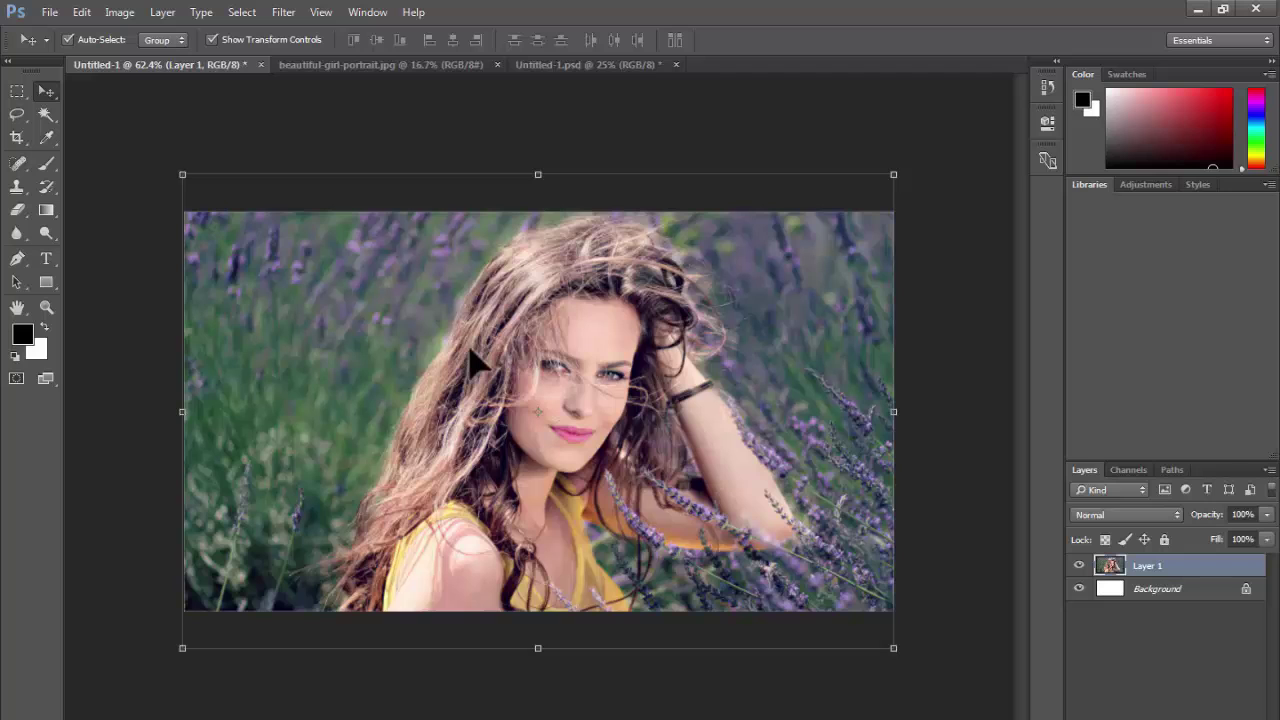
click(294, 14)
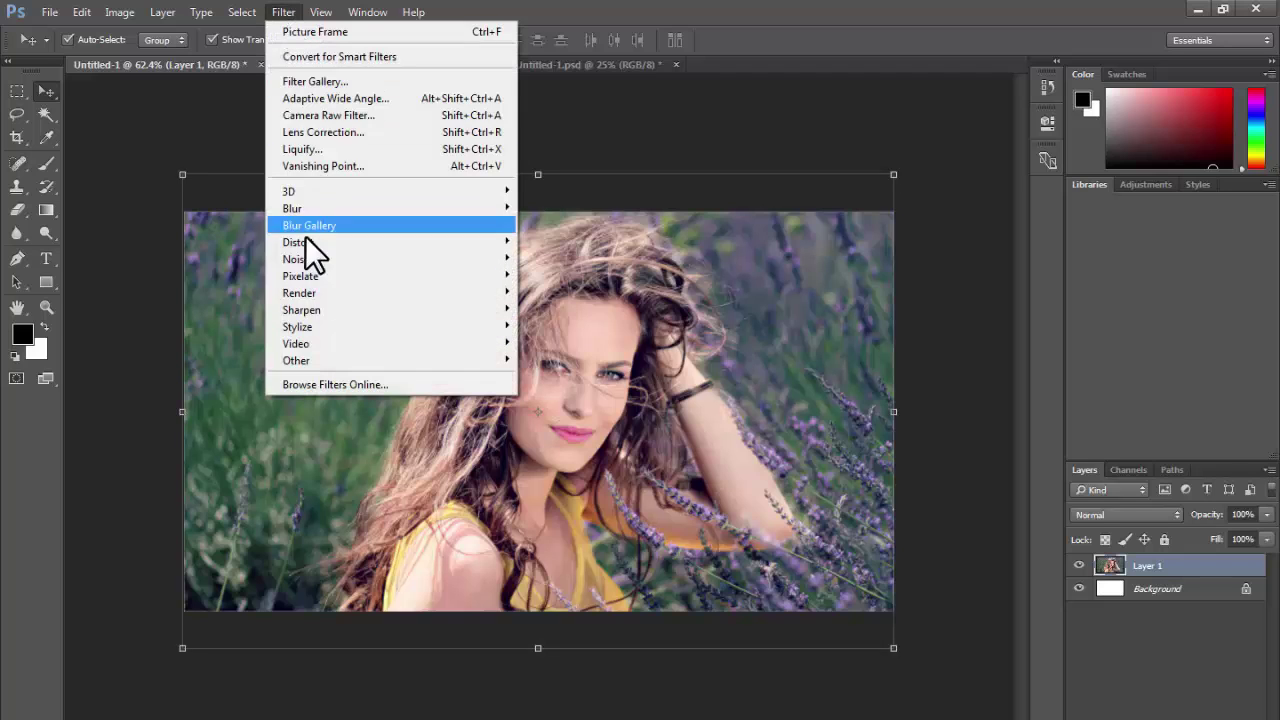
mouse_move(320, 290)
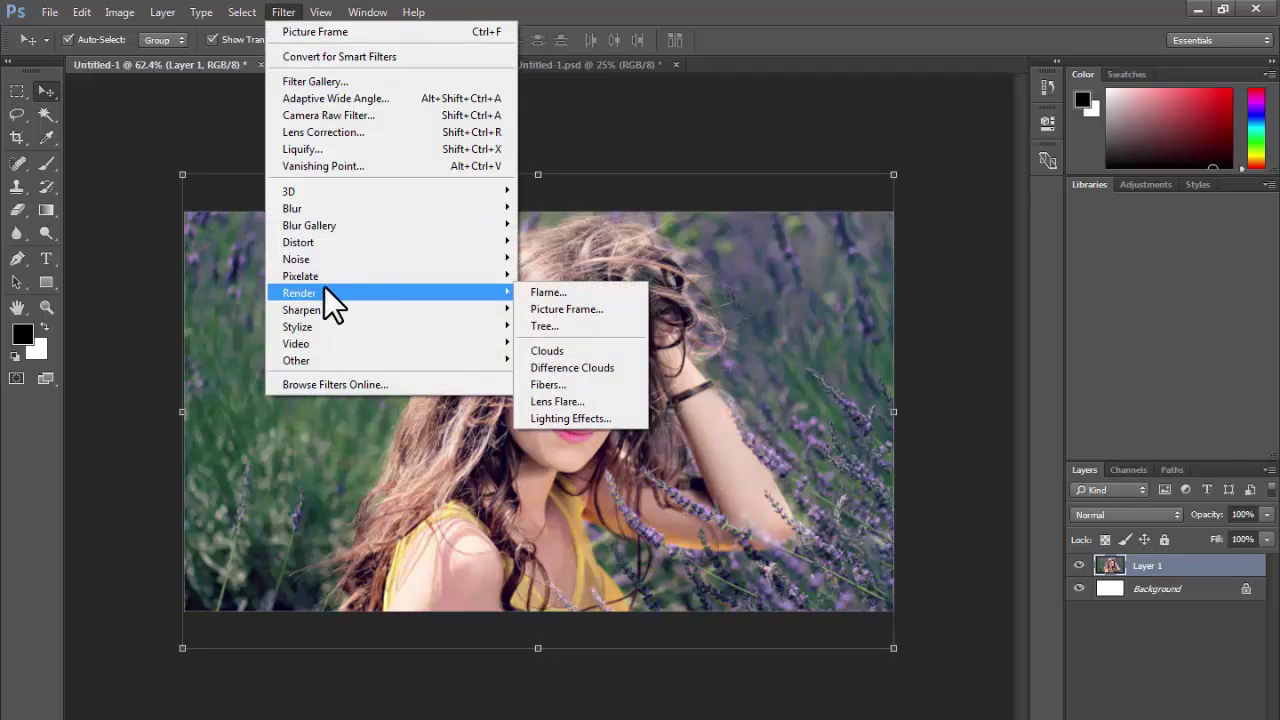
click(566, 311)
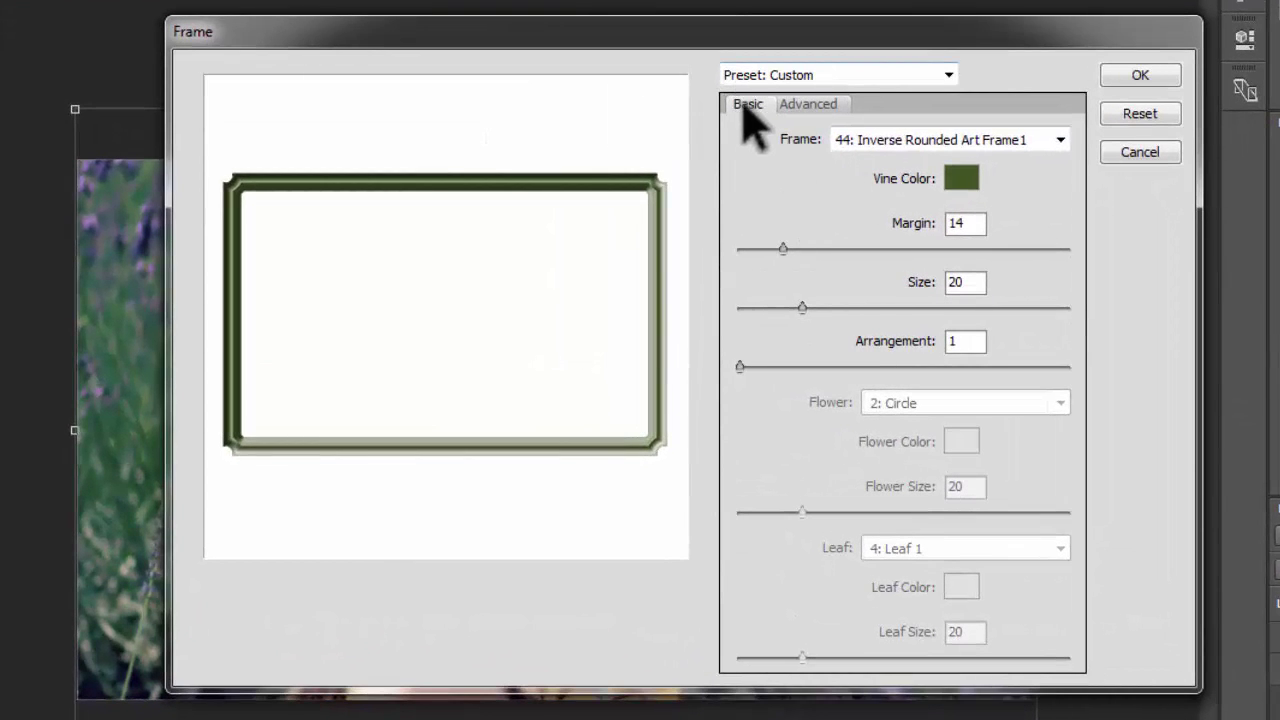
Look over the advanced frame settings and the list of available frame styles
click(806, 106)
click(744, 106)
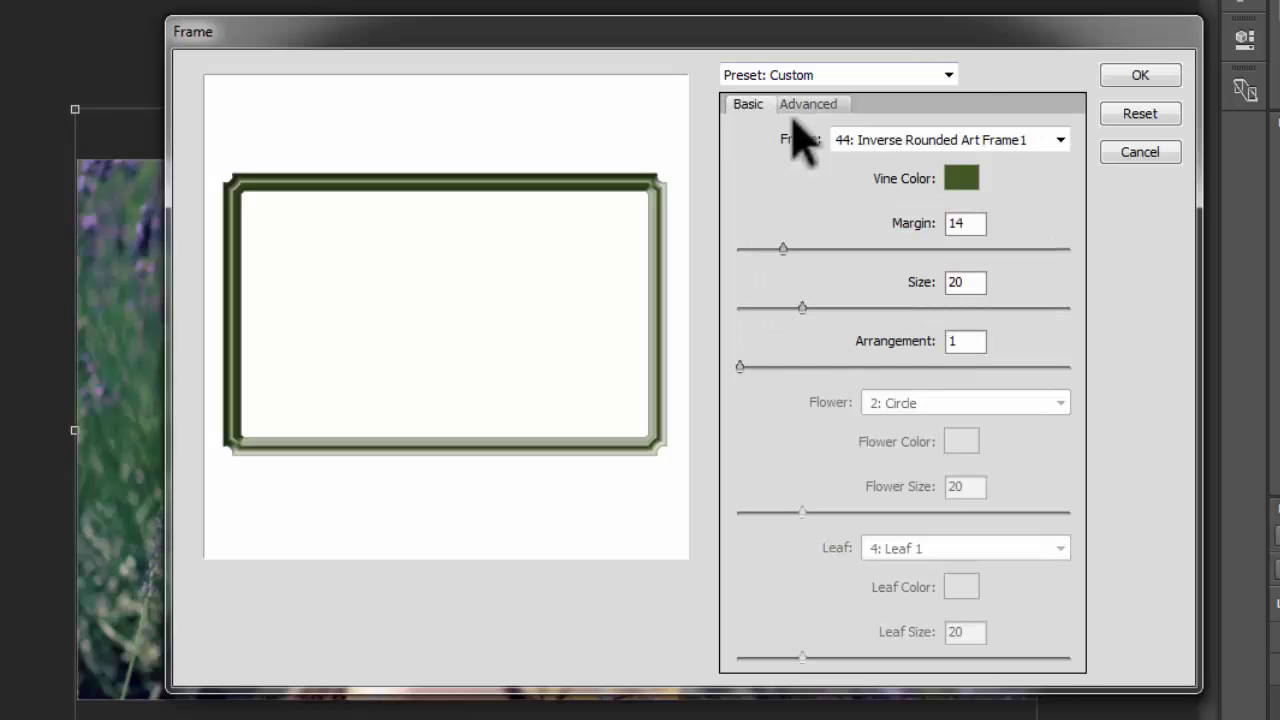
click(880, 140)
scroll(900, 100, up, 5)
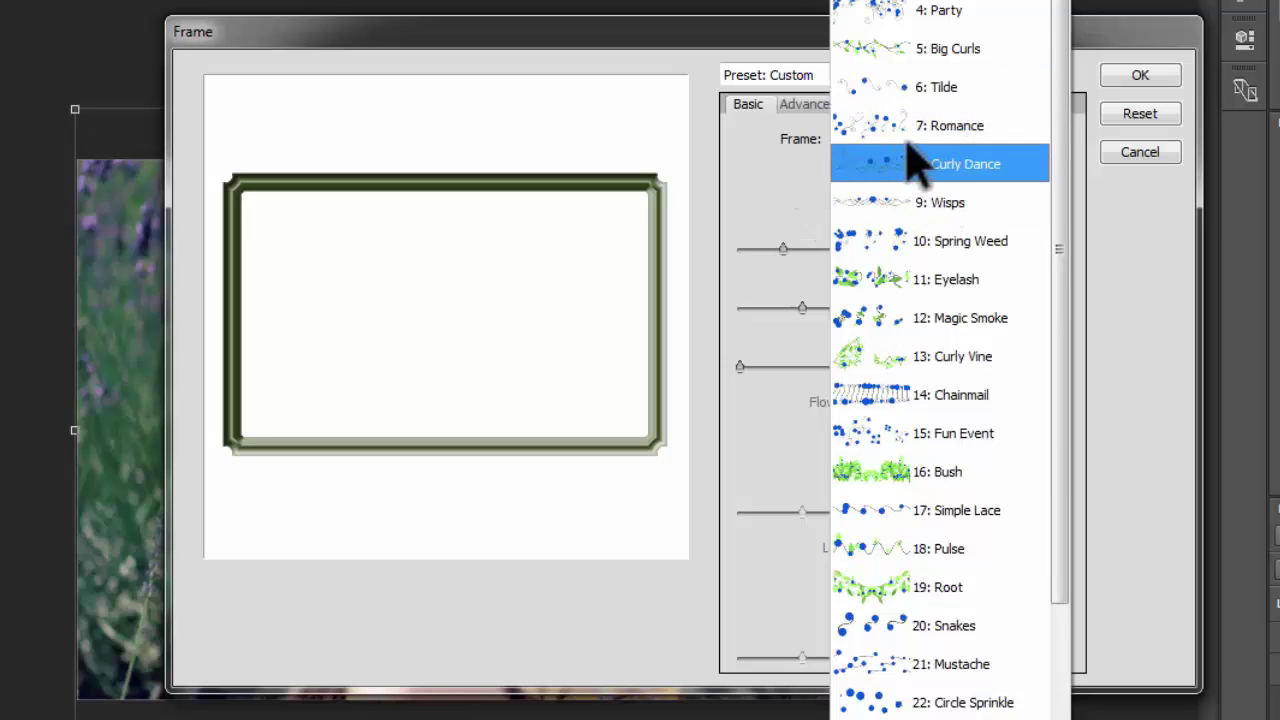
click(770, 190)
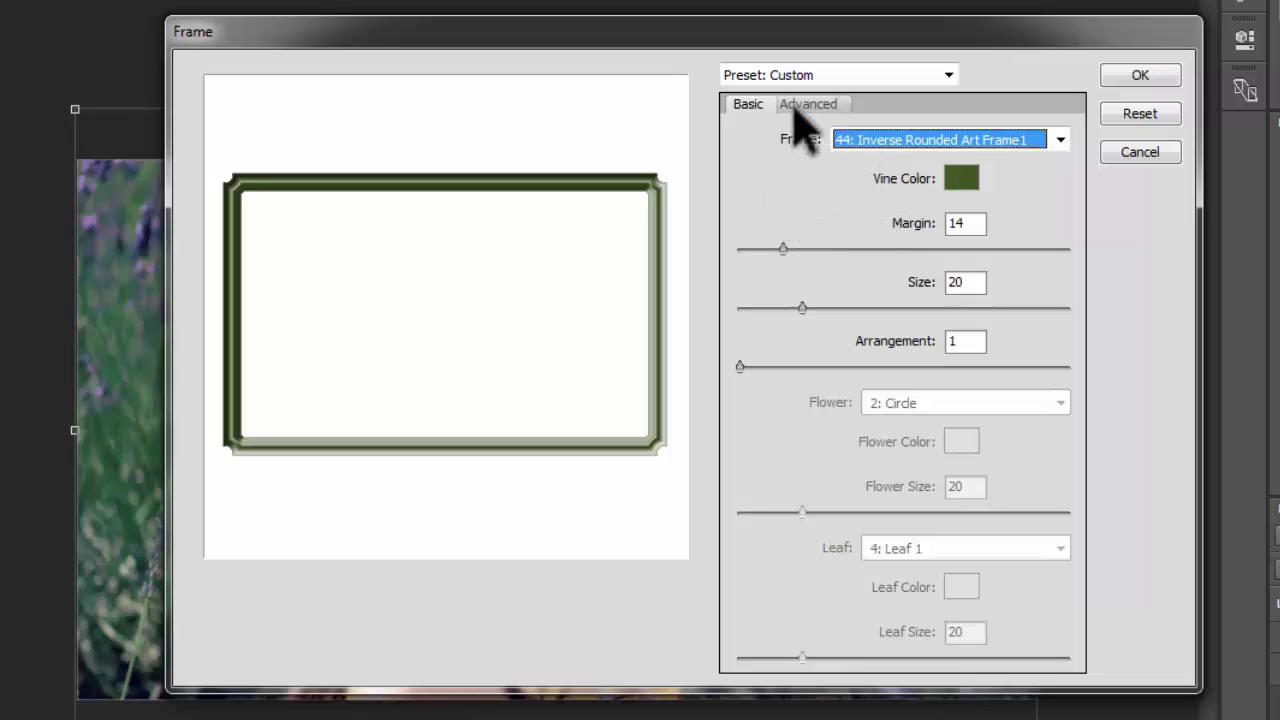
Set the frame preset to Default and check the other preset options
click(768, 76)
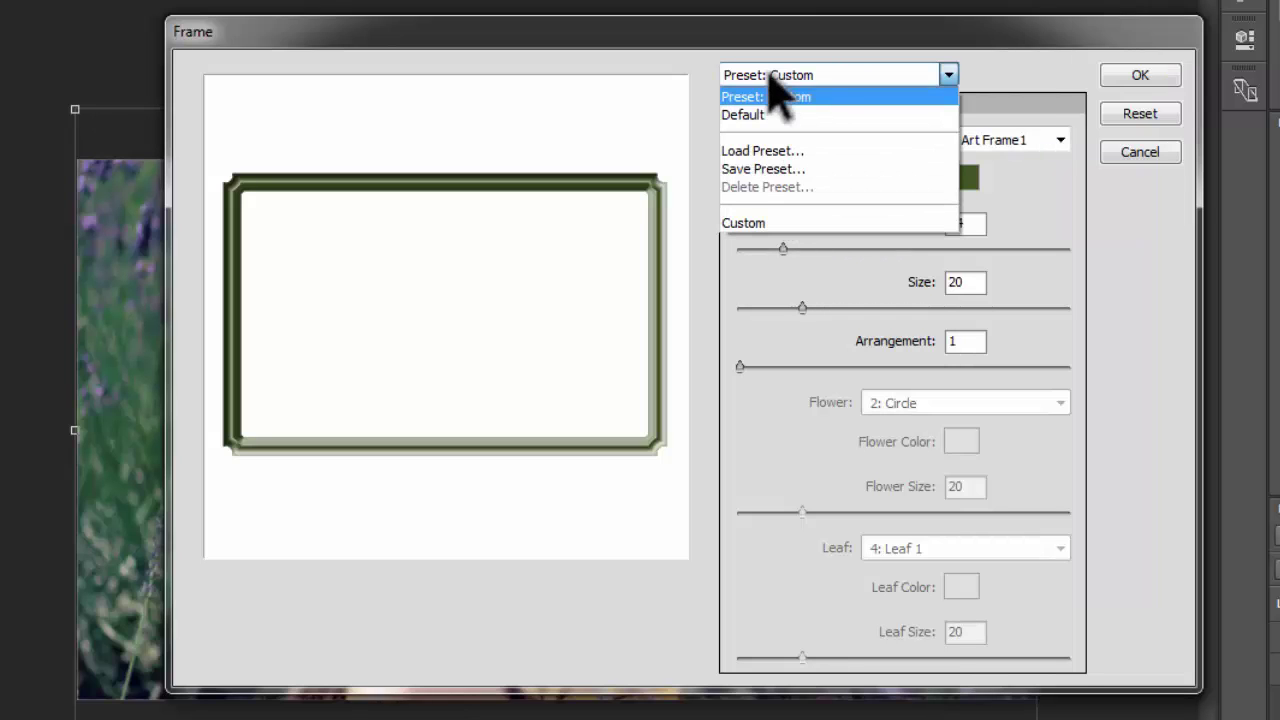
click(757, 114)
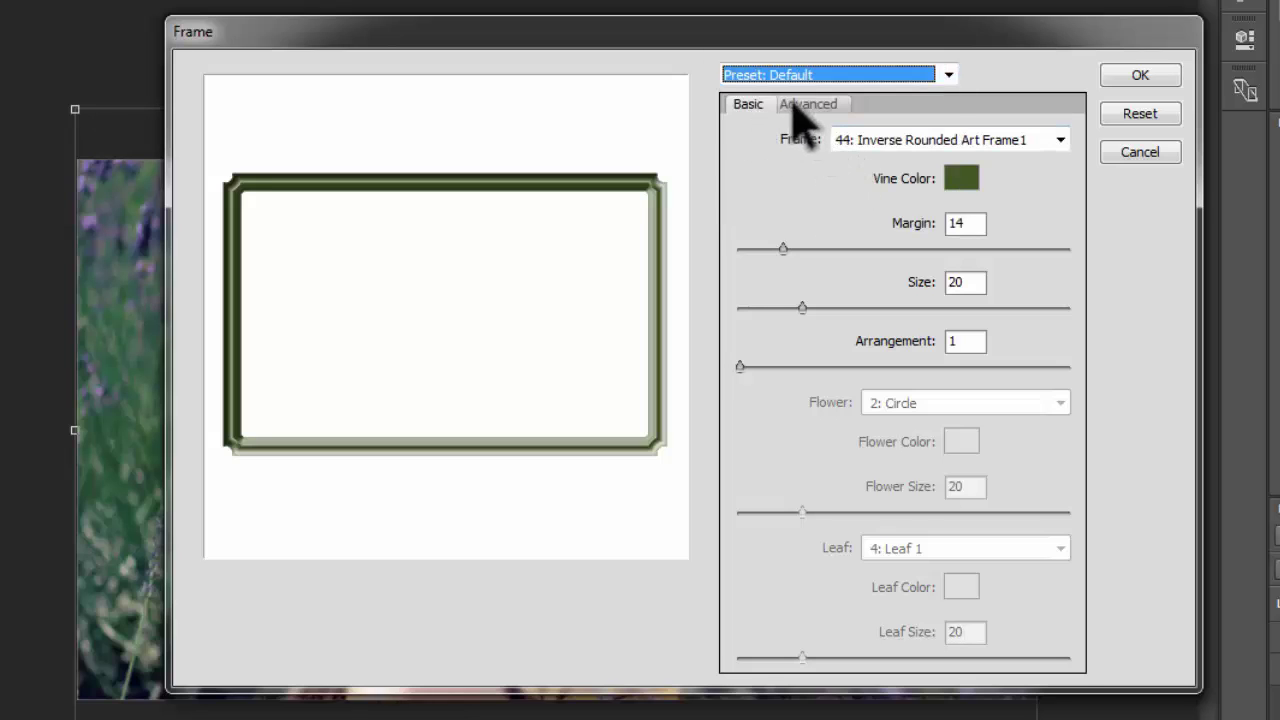
click(826, 76)
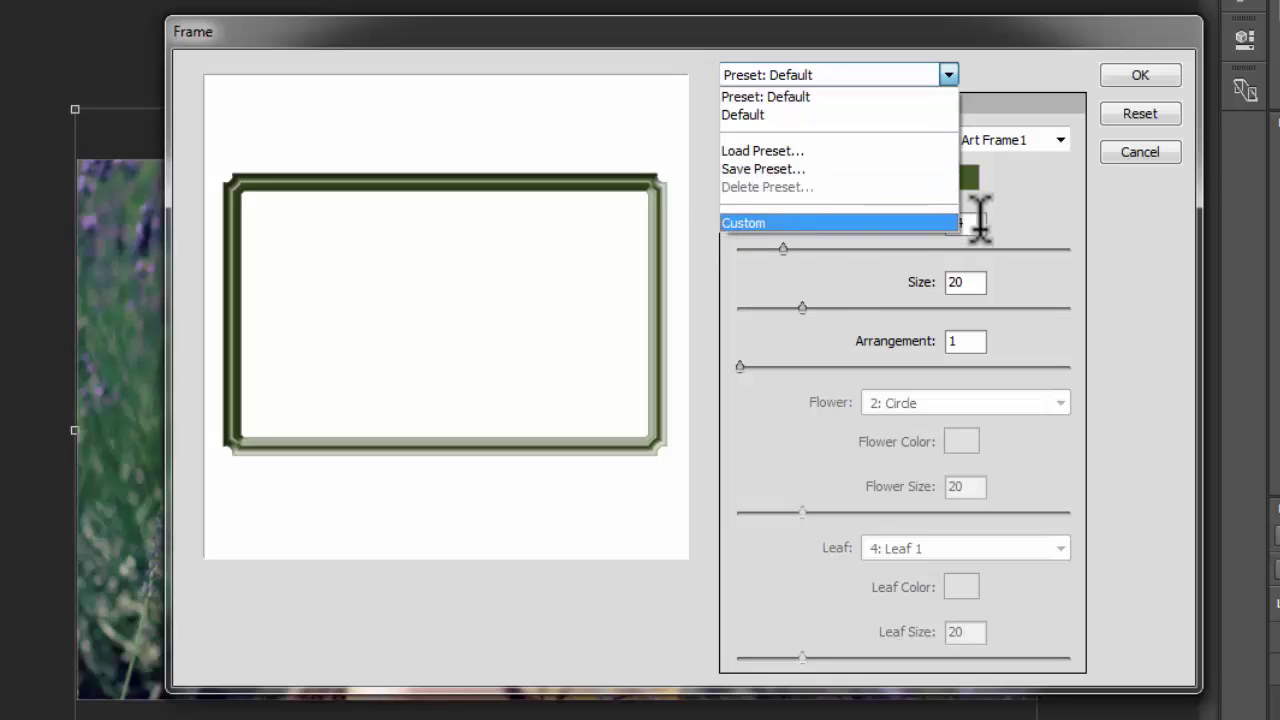
click(1090, 195)
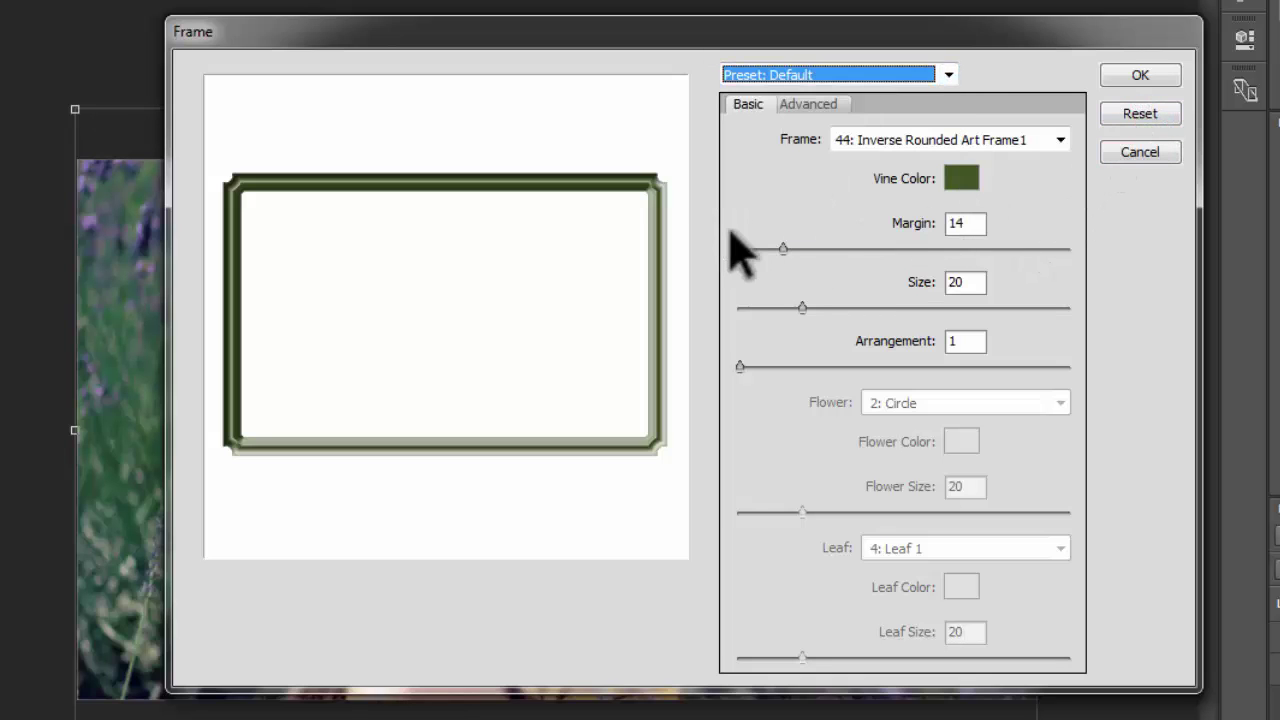
Choose the frame style 9: Wisps and set its vine color to dark red (119, 0, 0)
click(865, 138)
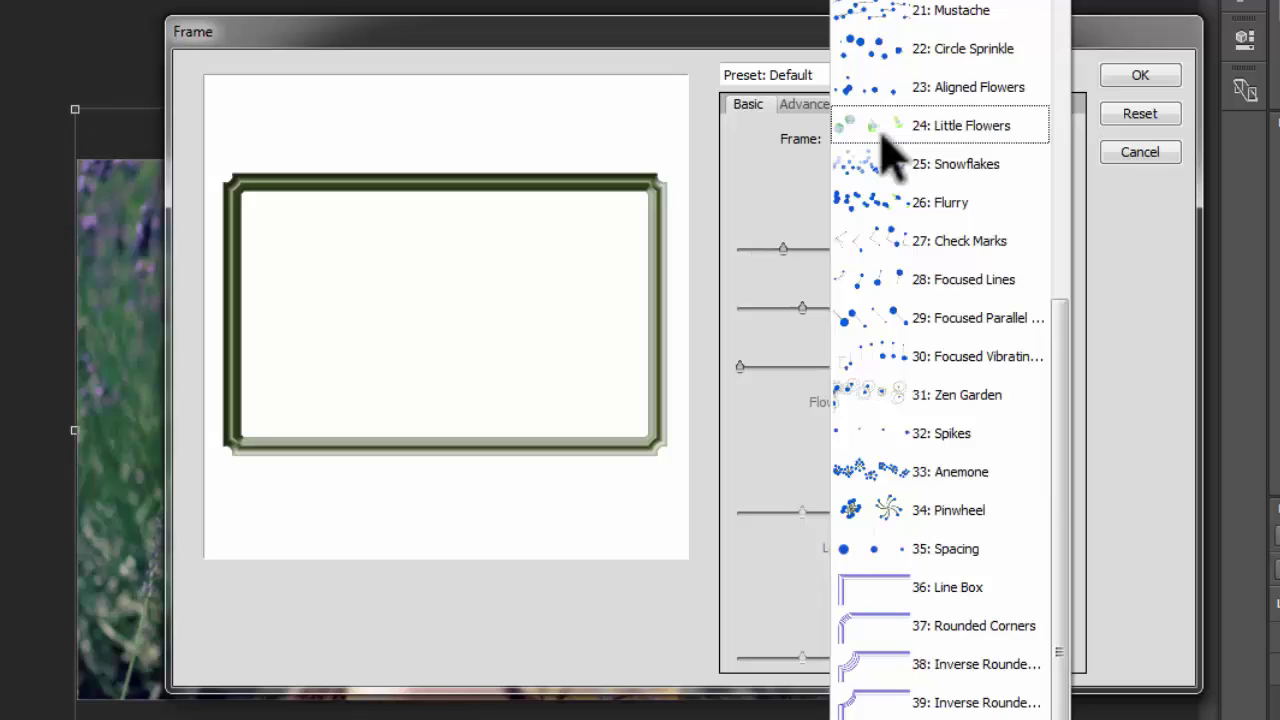
scroll(895, 148, up, 6)
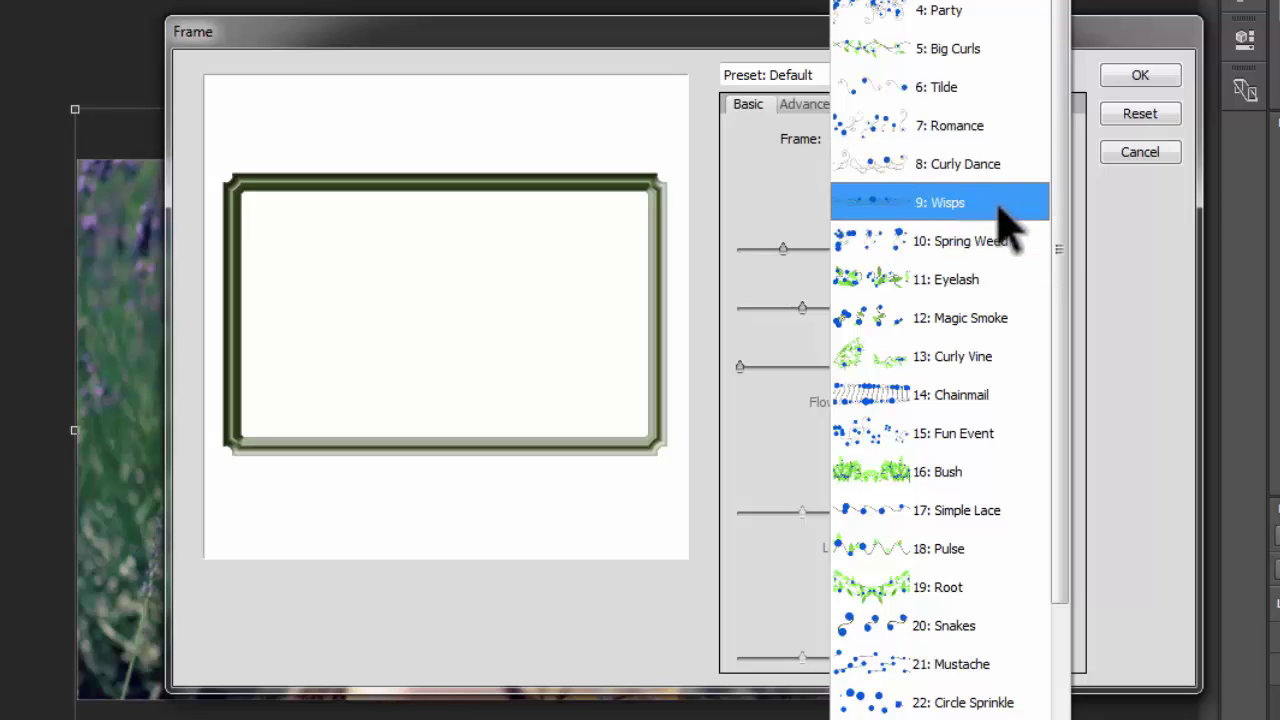
click(945, 205)
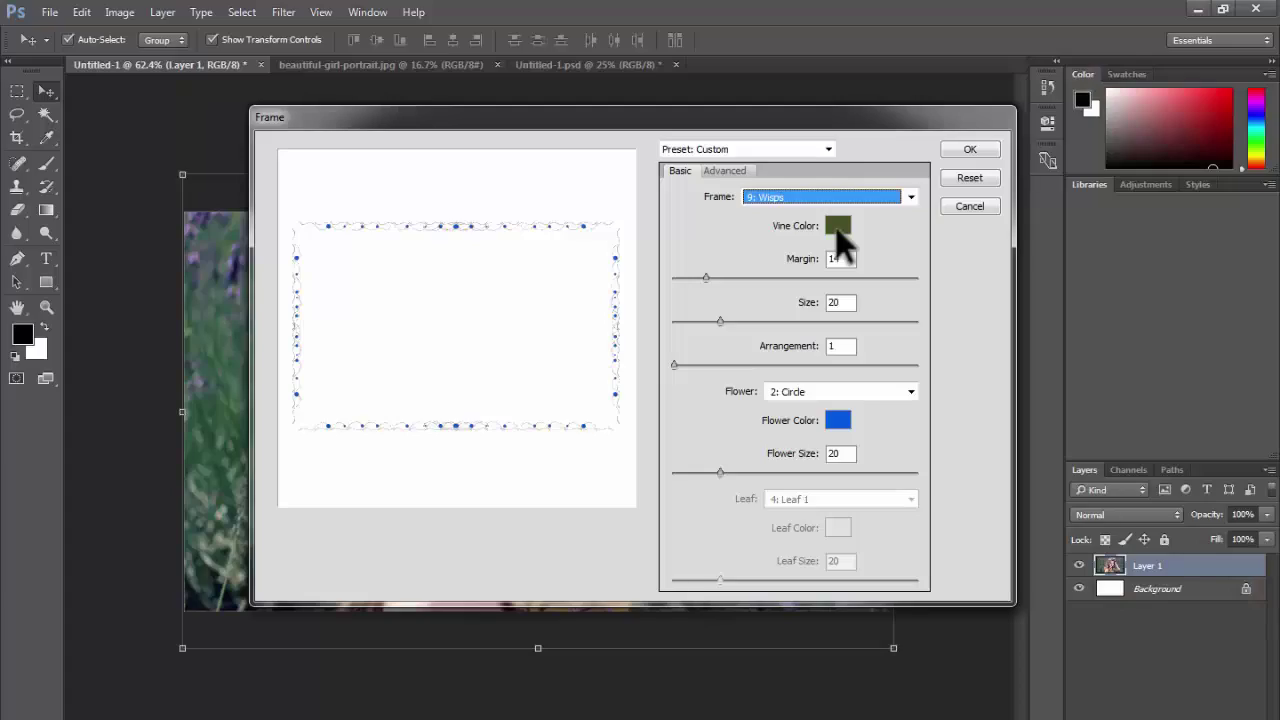
click(838, 228)
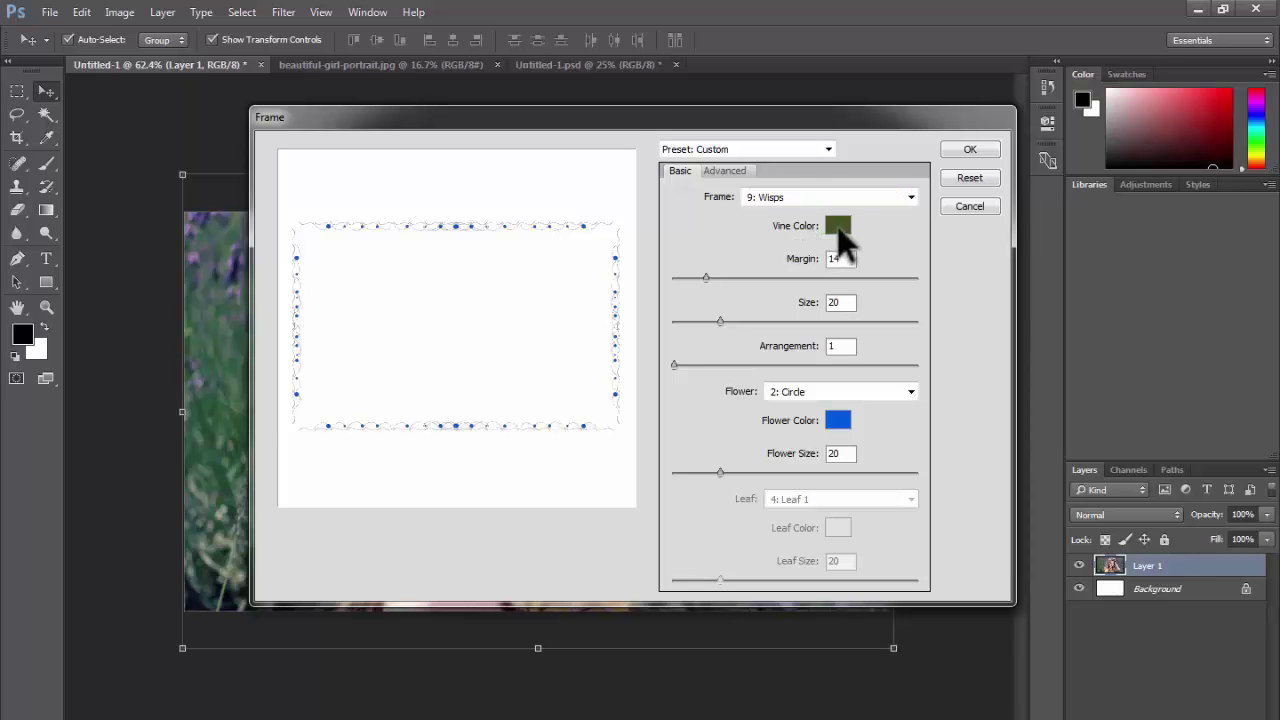
drag(515, 209, 470, 166)
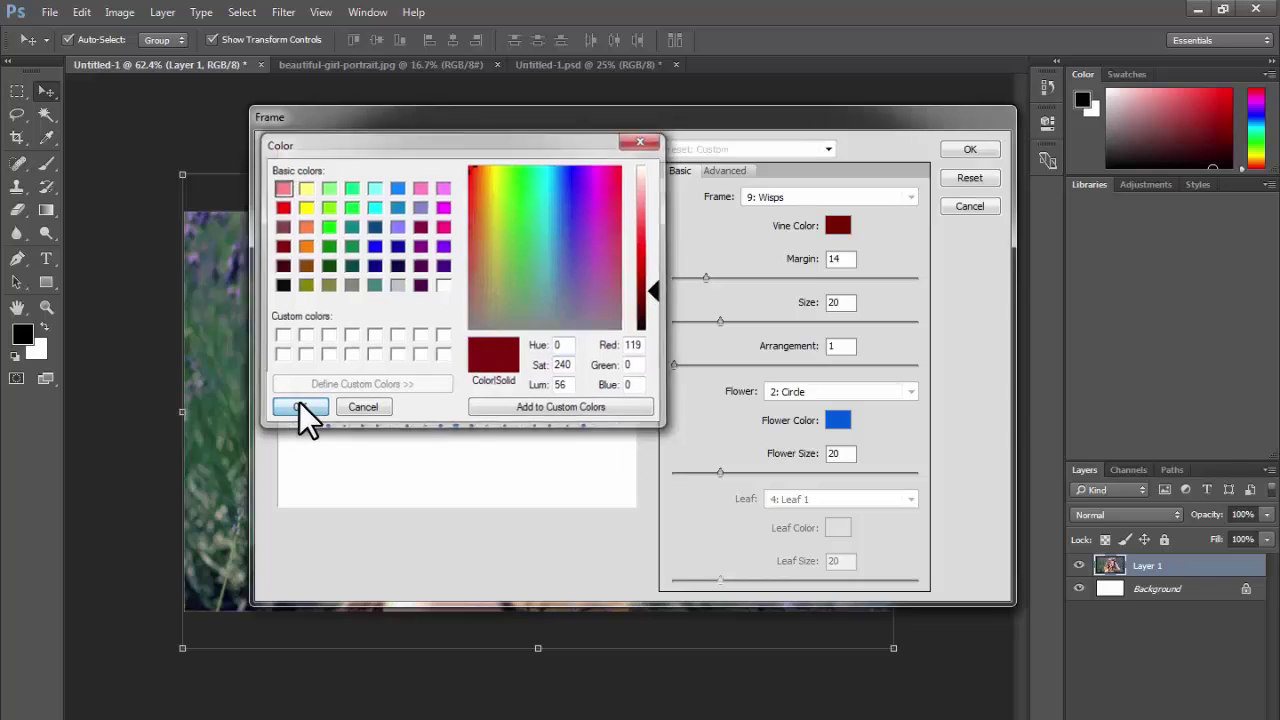
click(299, 405)
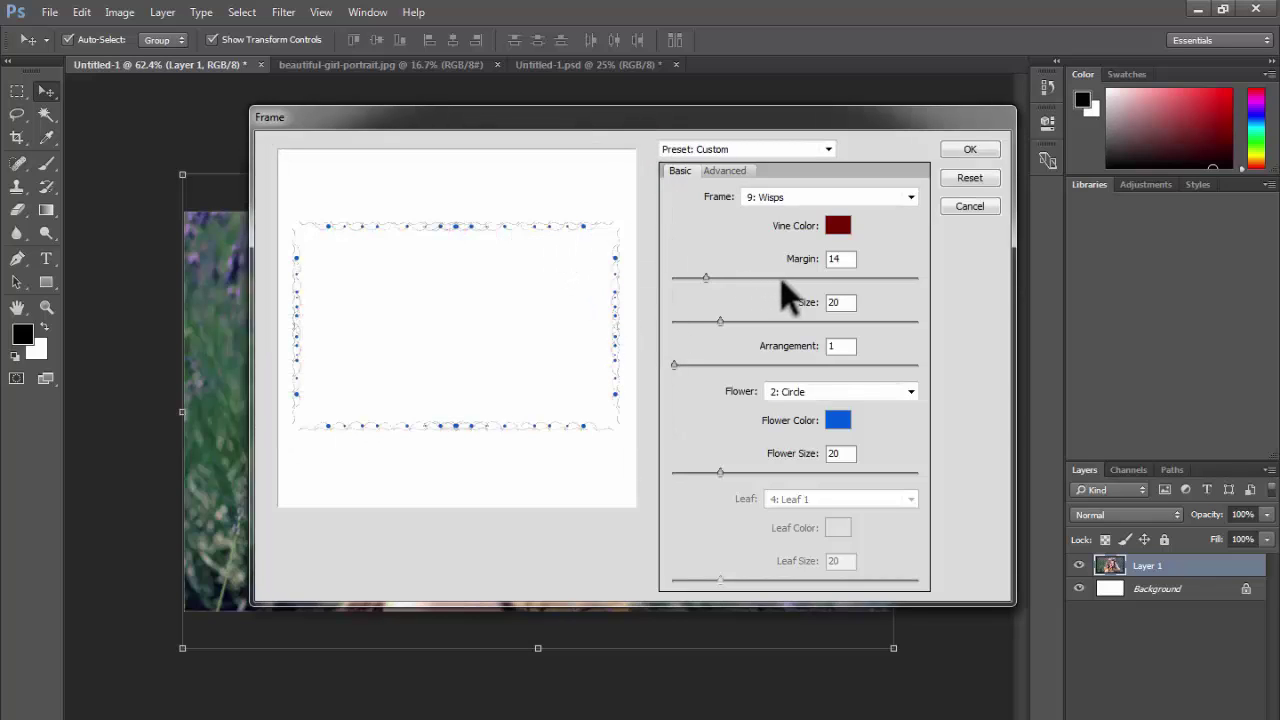
Set the Wisps frame's margin to 7 and its size to 77
drag(702, 277, 652, 277)
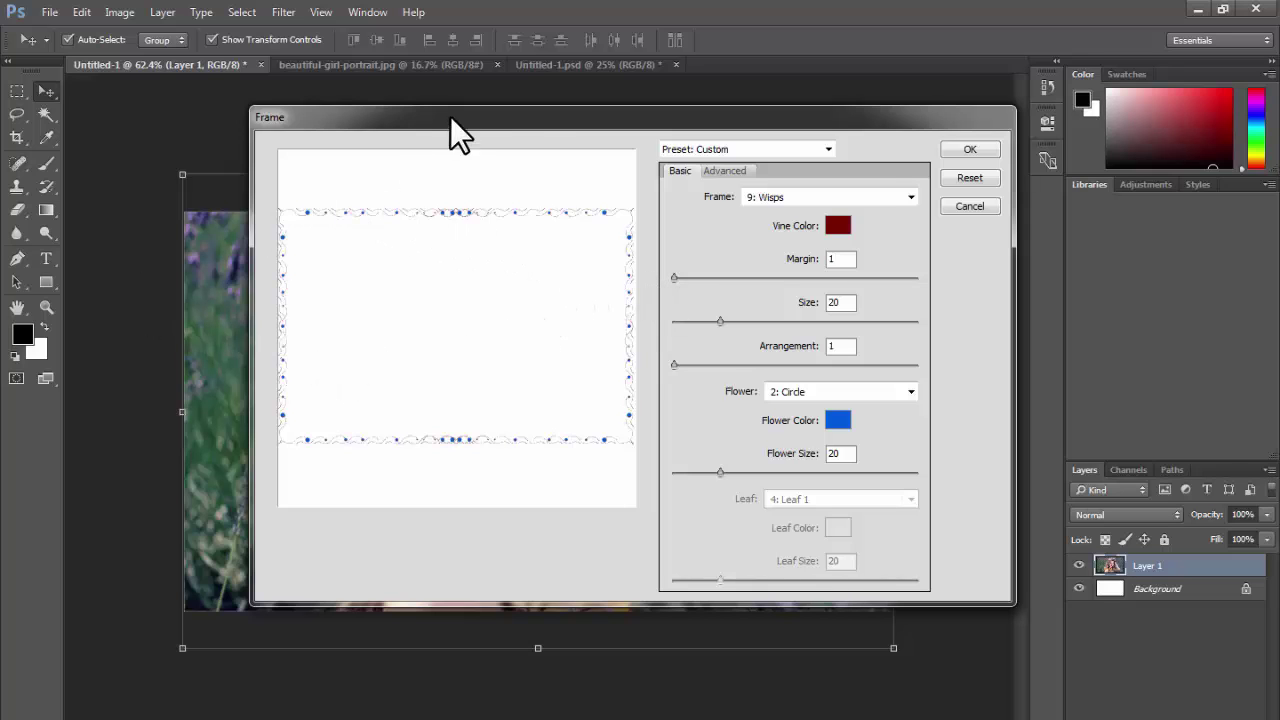
drag(450, 117, 663, 78)
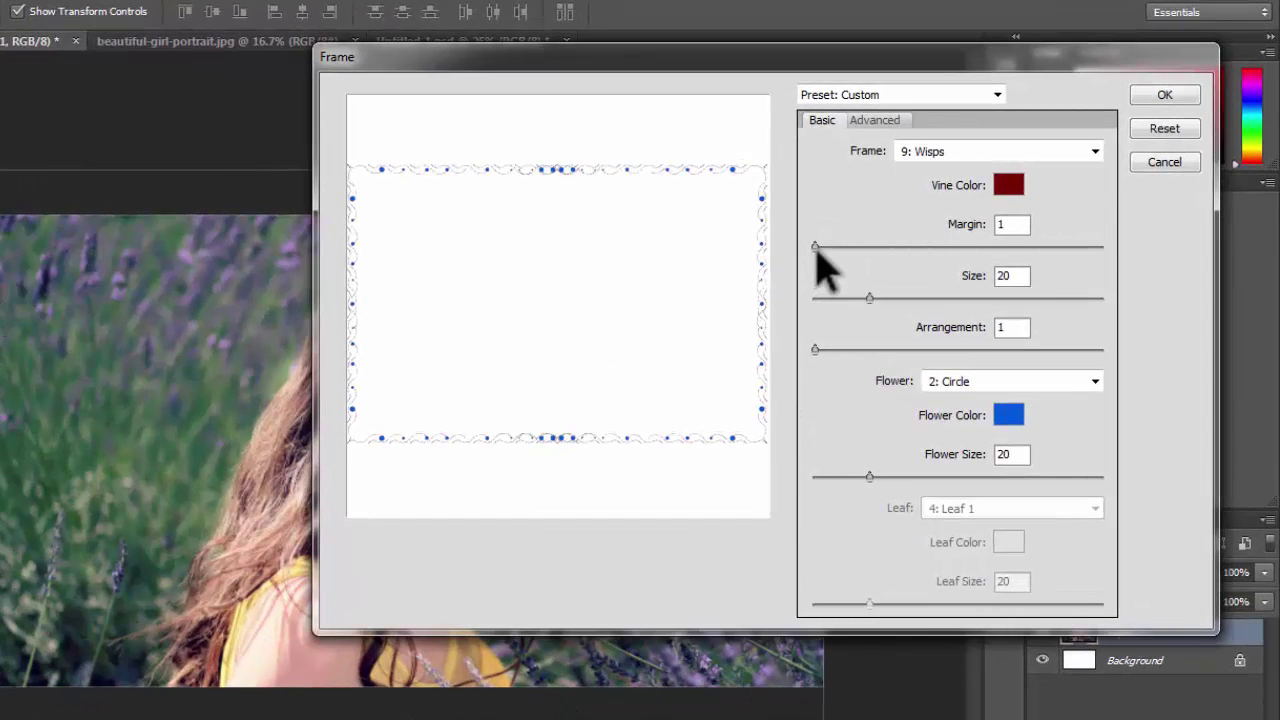
drag(815, 248, 841, 248)
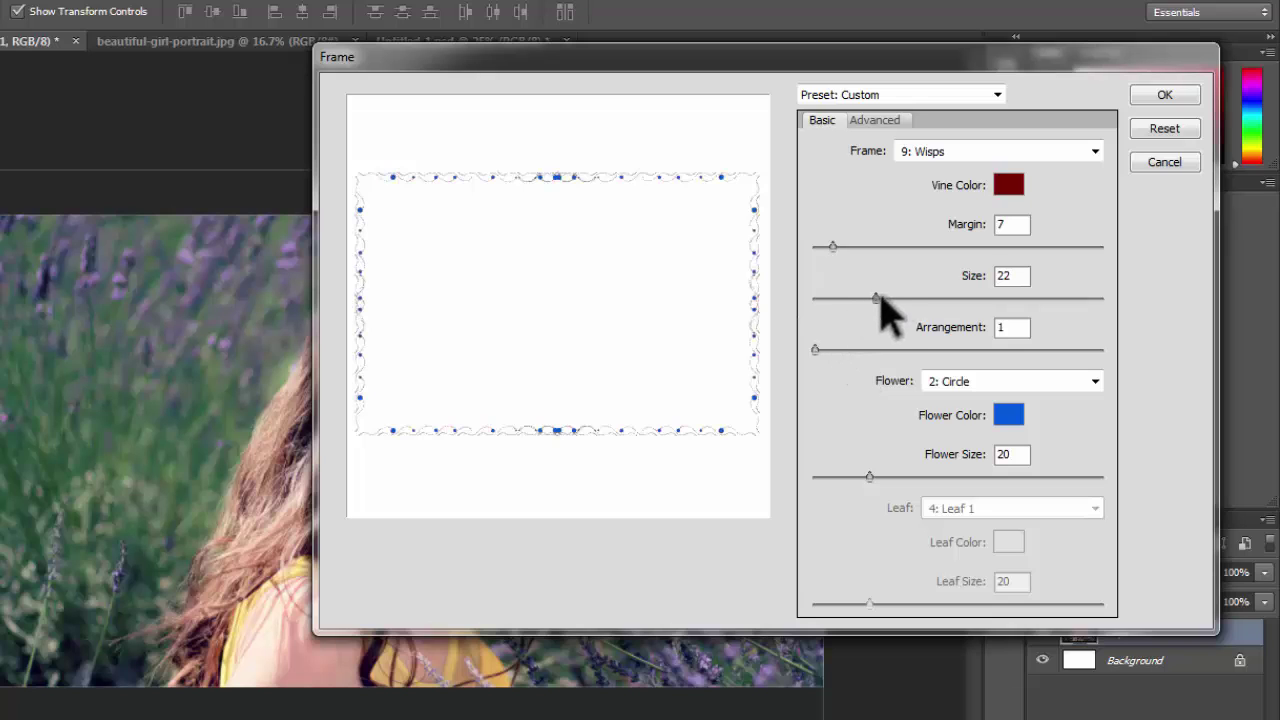
drag(879, 297, 1033, 298)
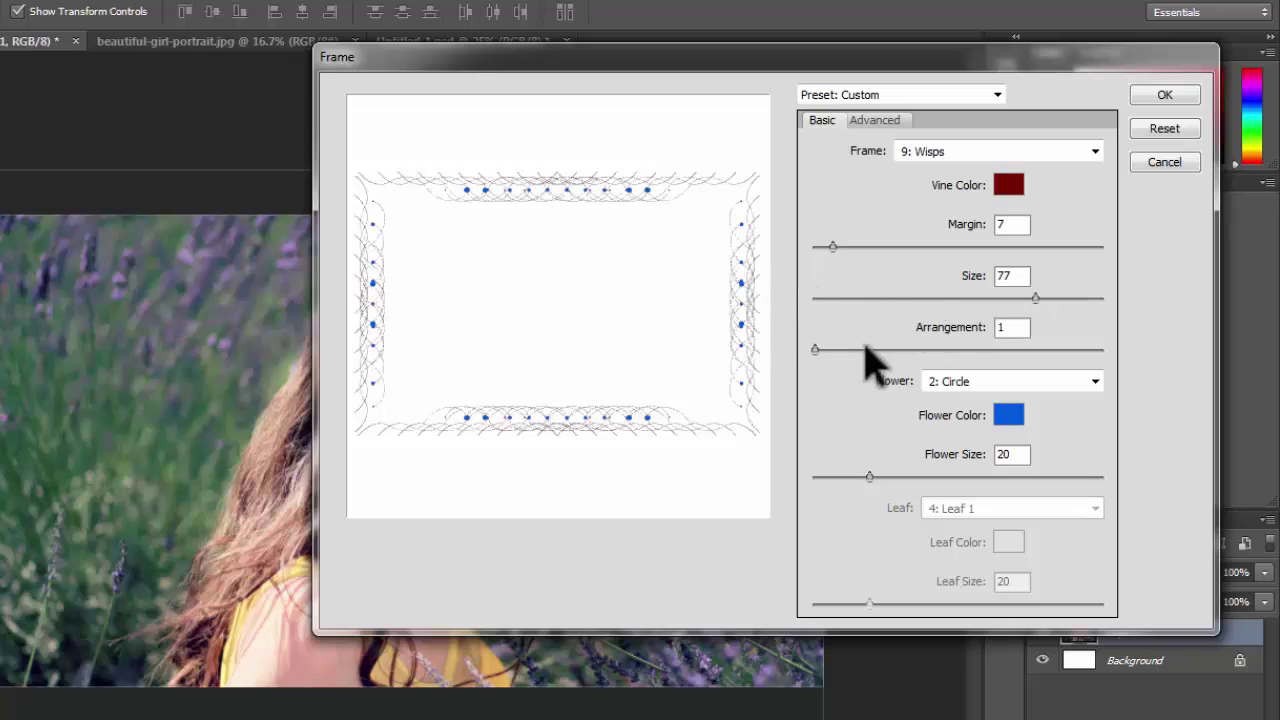
Try several arrangements of the Wisps frame and set the arrangement to 27
drag(816, 350, 862, 350)
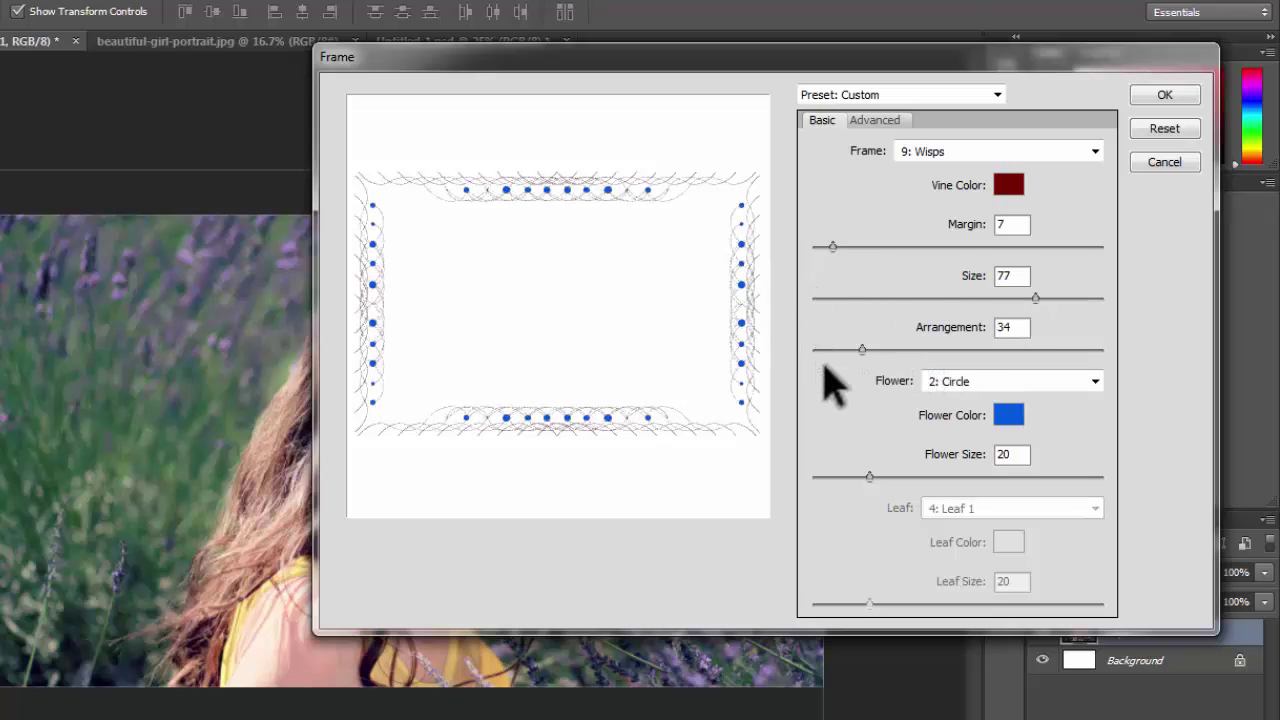
click(910, 350)
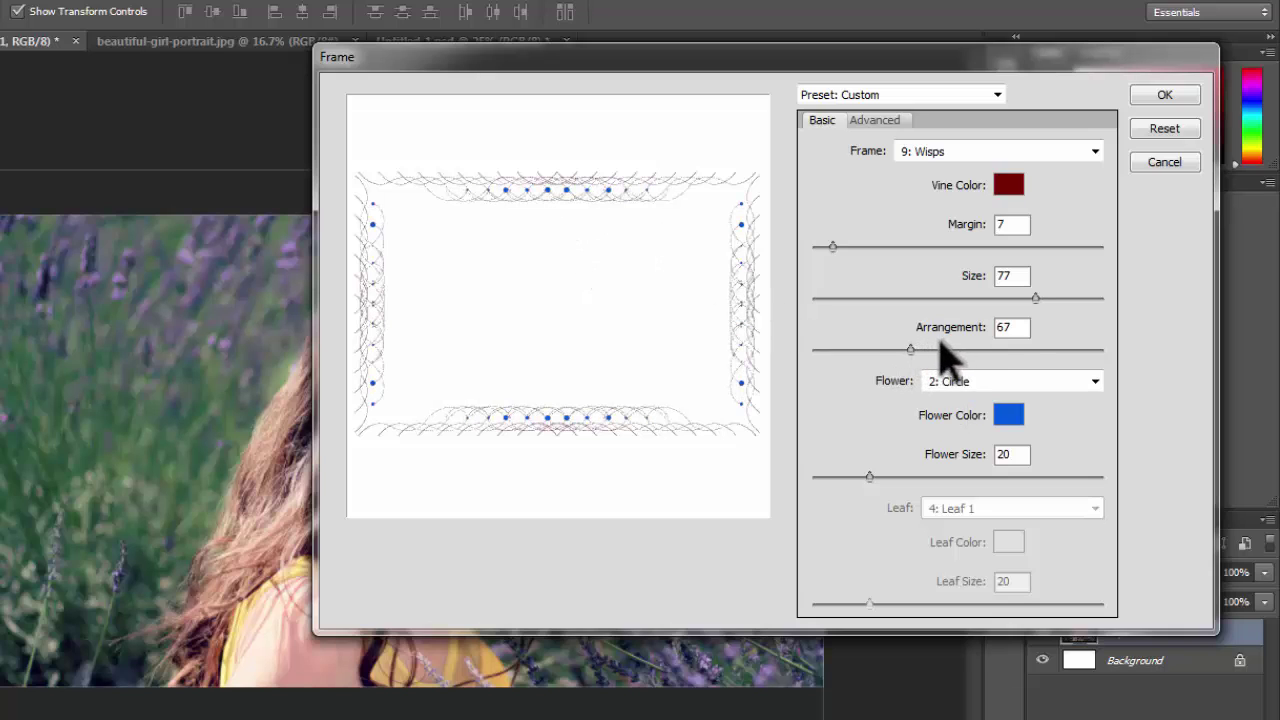
drag(945, 350, 1006, 350)
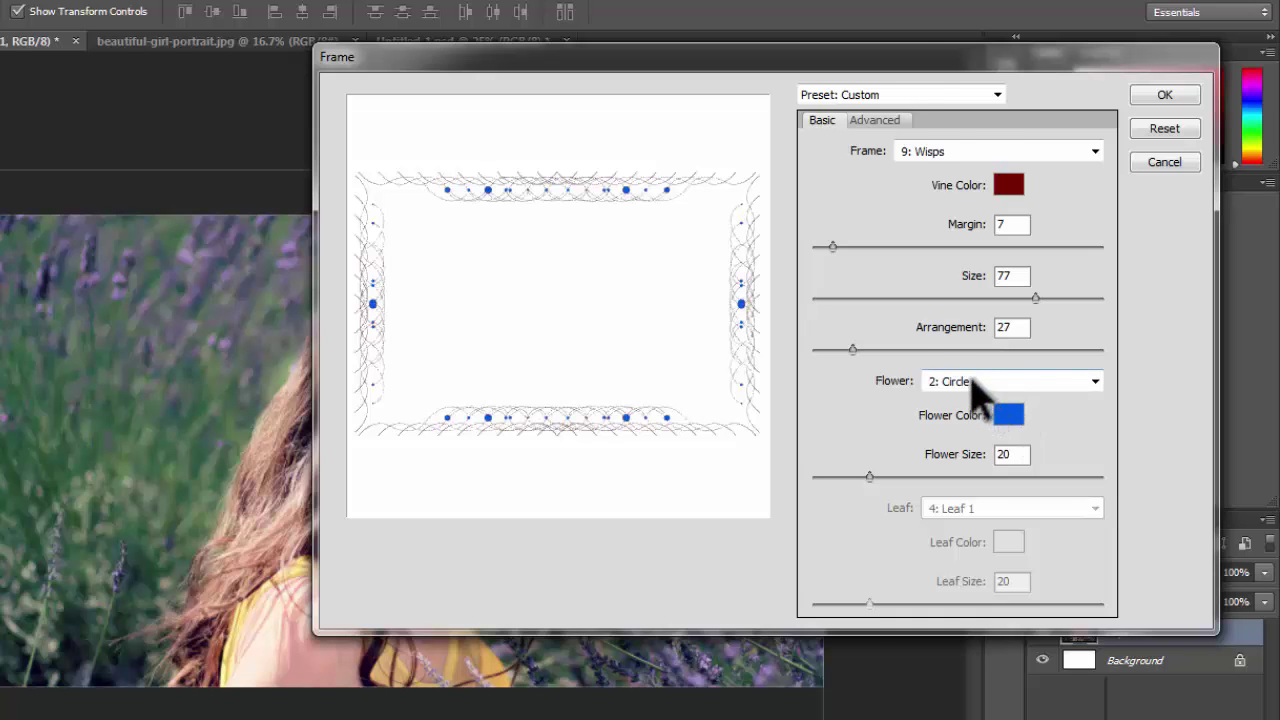
Try the 3: Star Flower shape for the Wisps frame's flowers and set the flower to 19: Heart
click(971, 384)
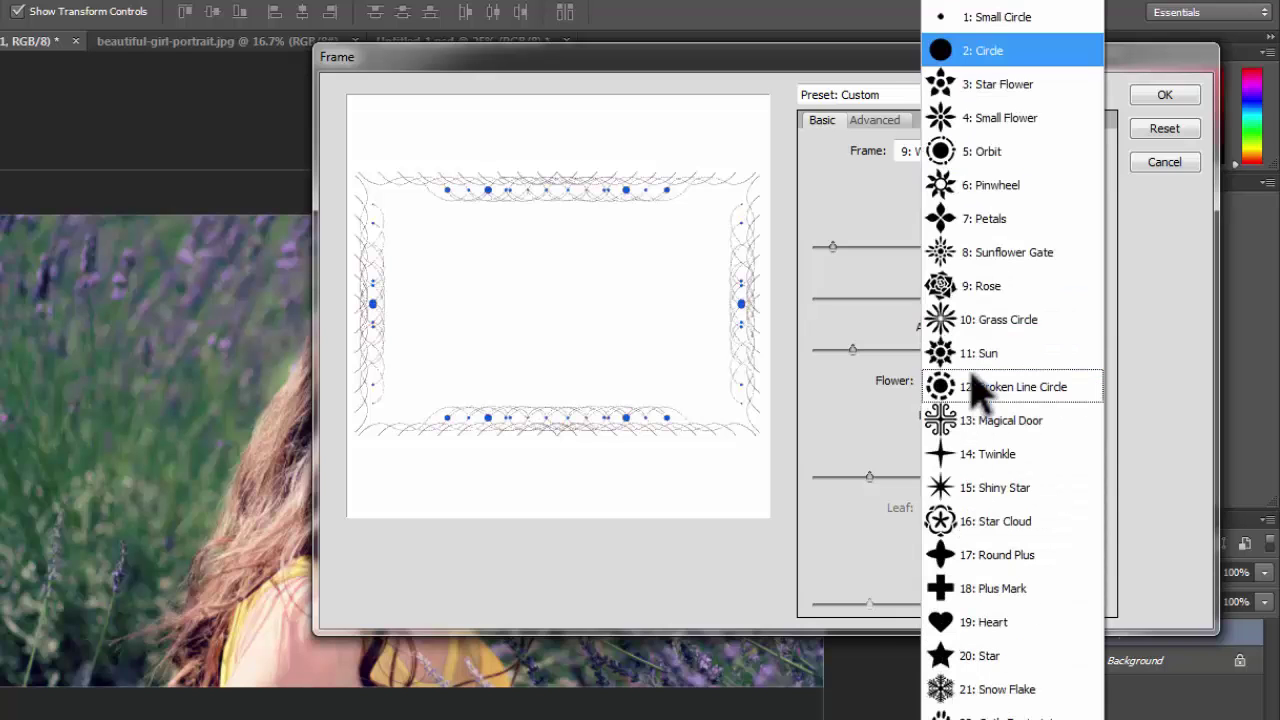
click(970, 86)
click(985, 388)
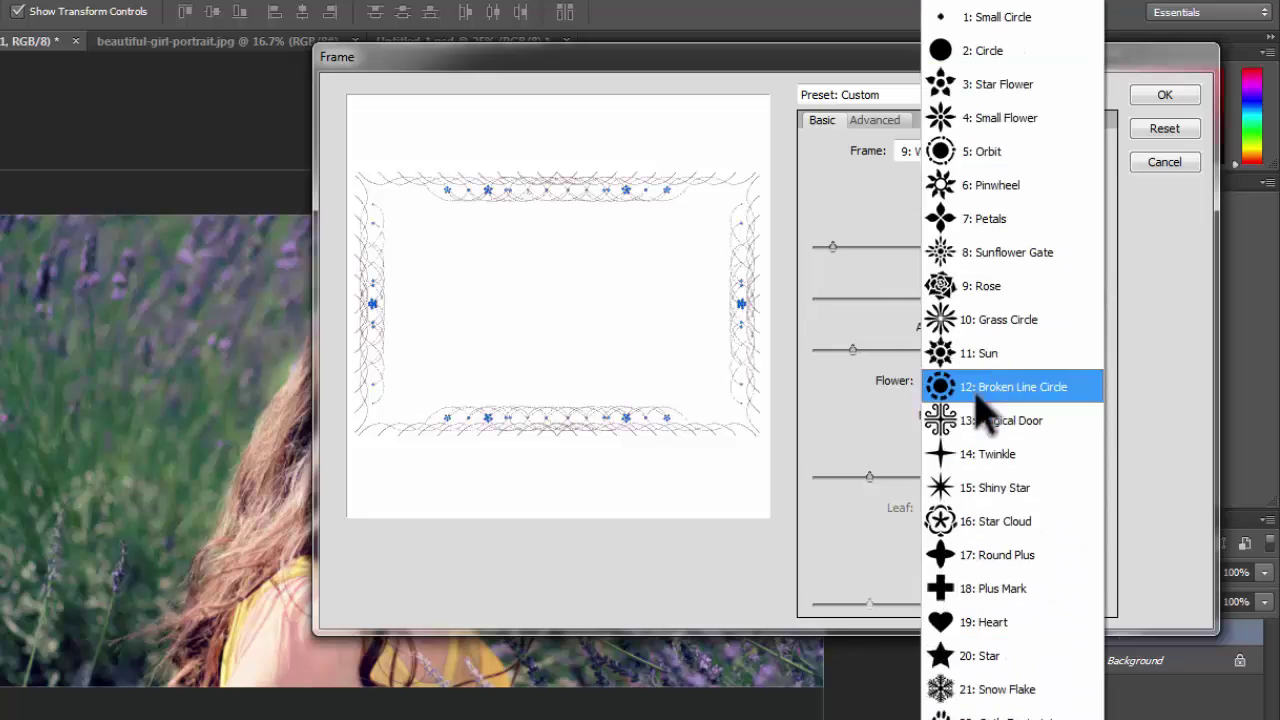
click(965, 622)
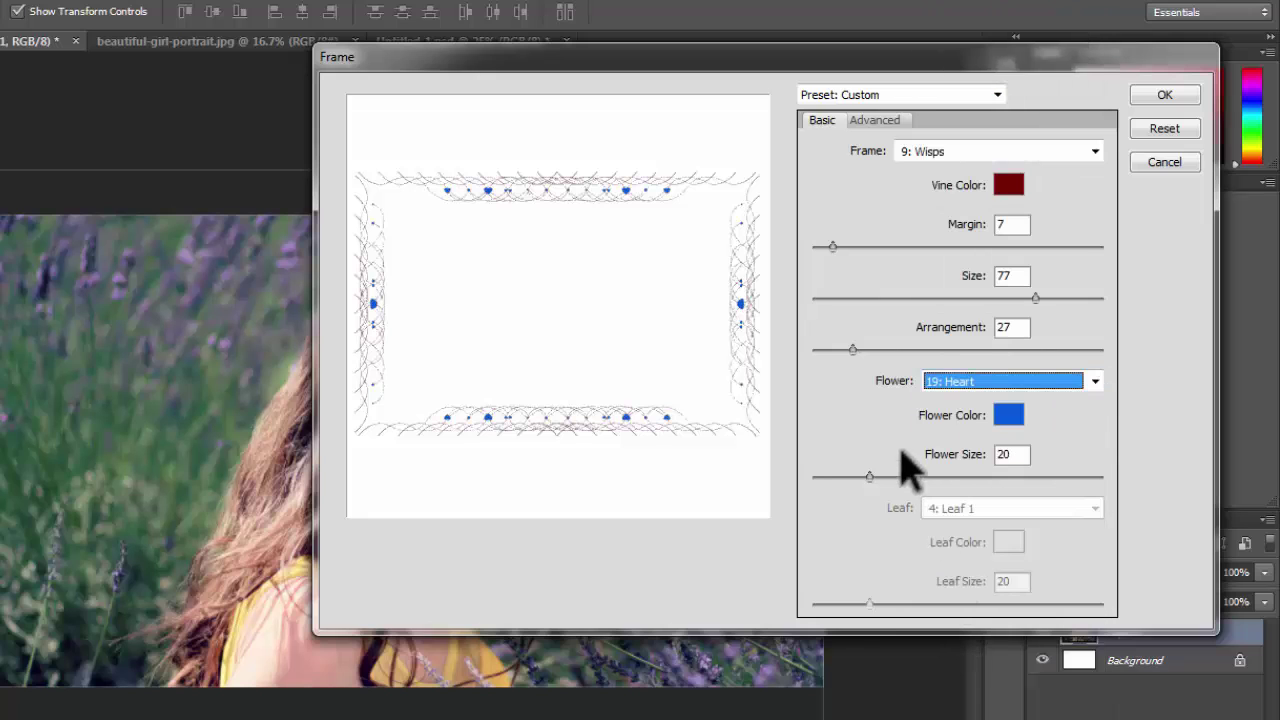
Color the frame's heart flowers red and set the flower size to 100
click(1008, 414)
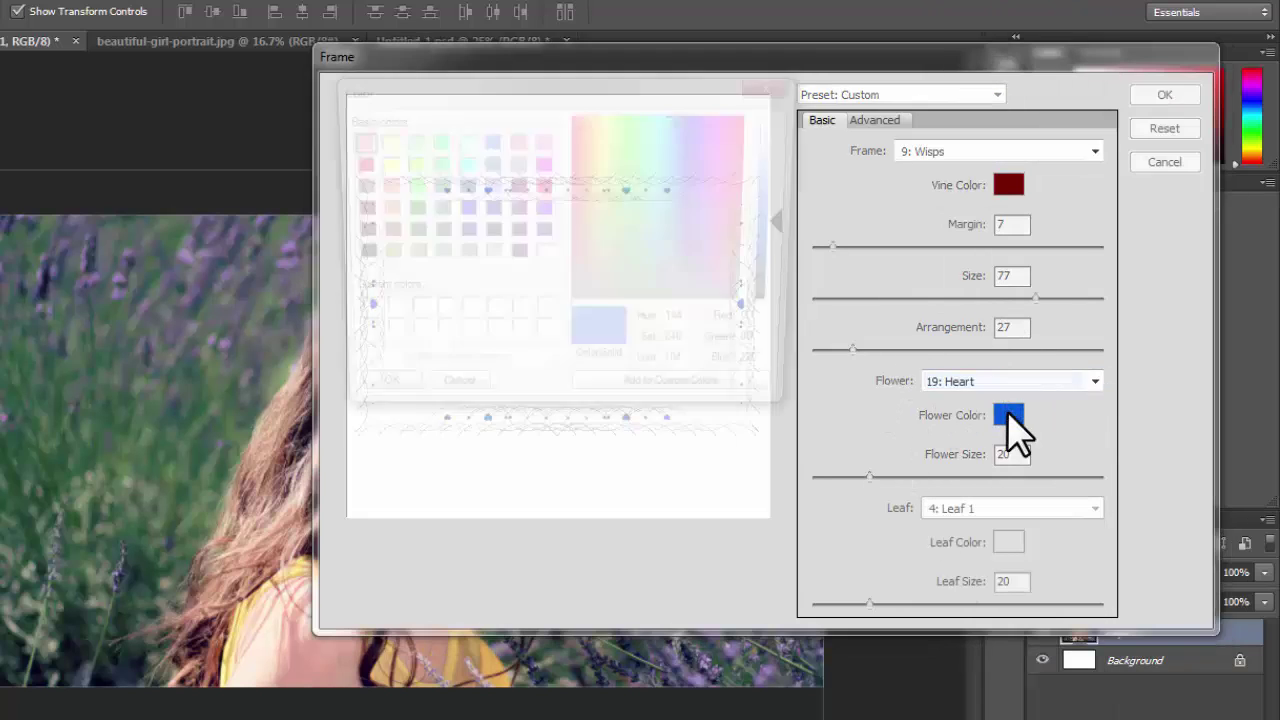
click(755, 112)
click(400, 400)
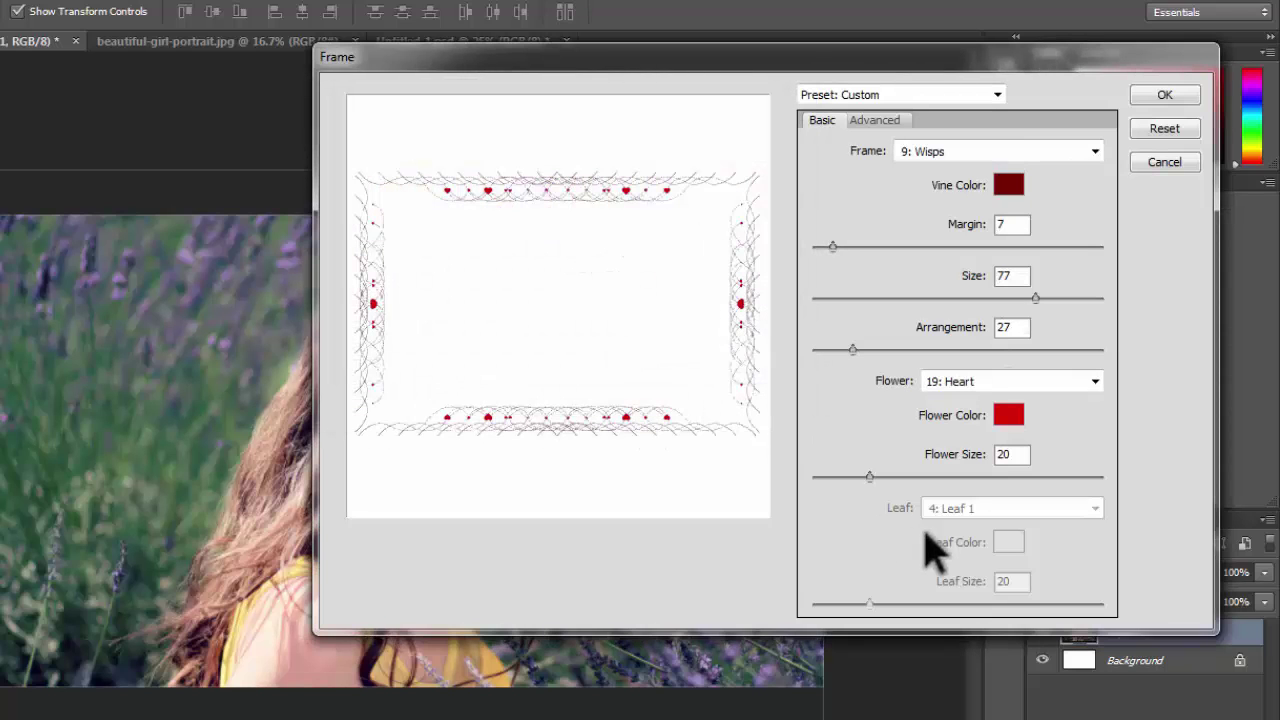
drag(879, 474, 1100, 476)
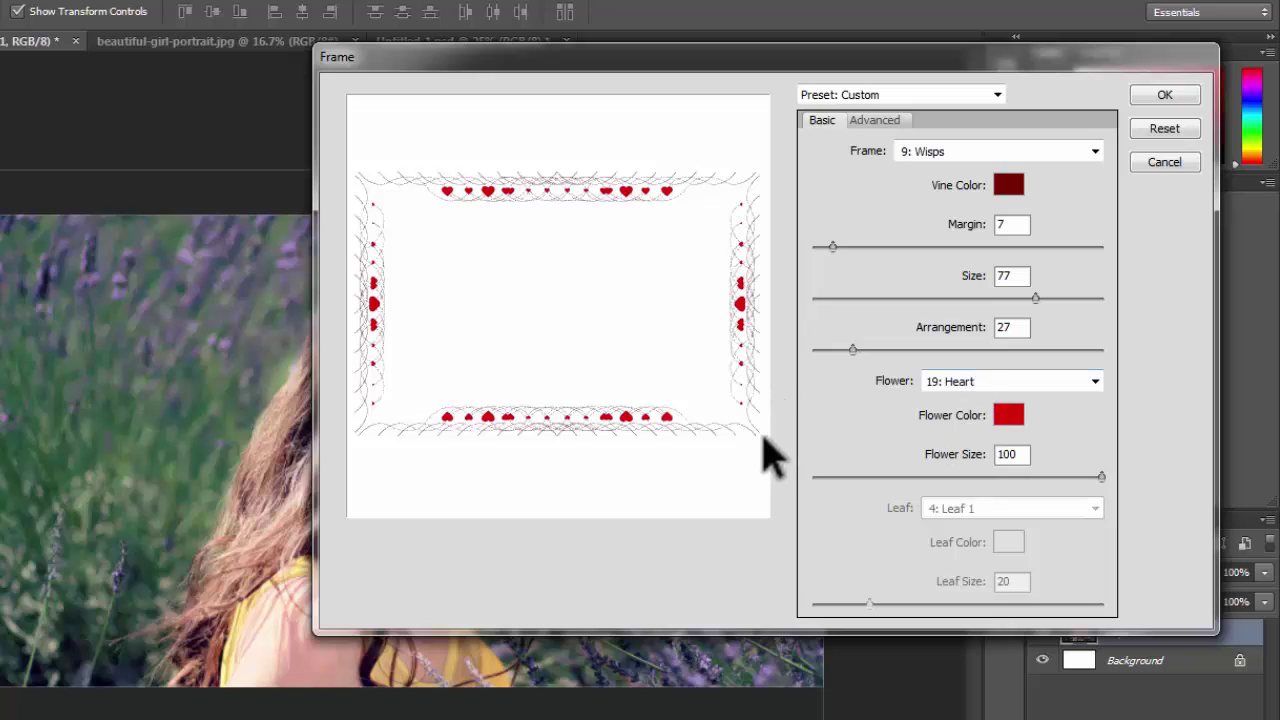
Set the Wisps frame's size to 34 and its line thickness to 28
click(910, 299)
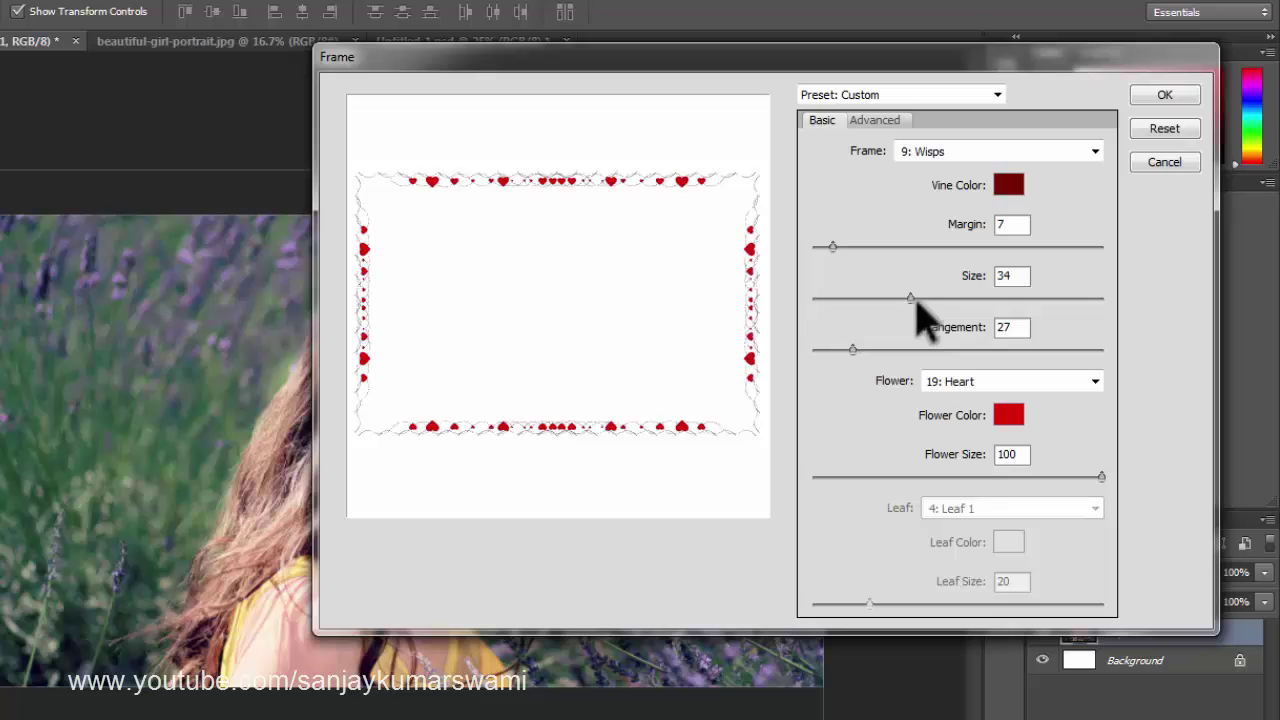
click(876, 121)
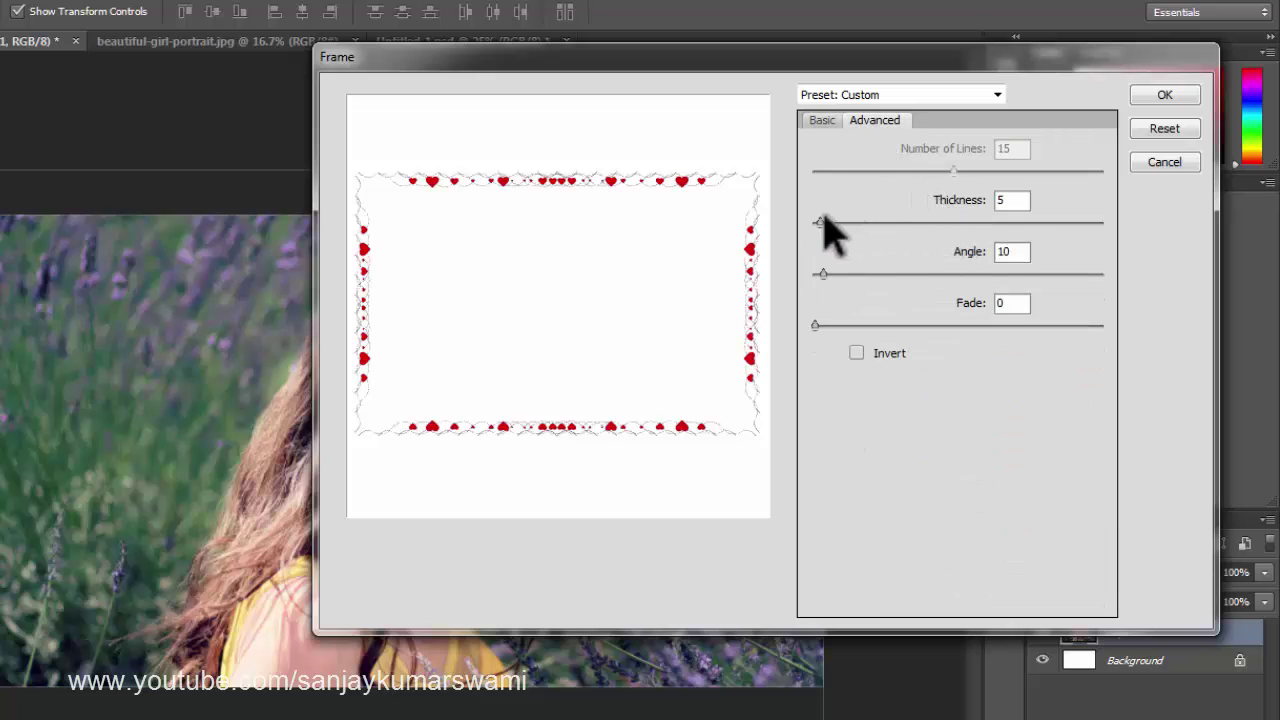
drag(818, 220, 861, 214)
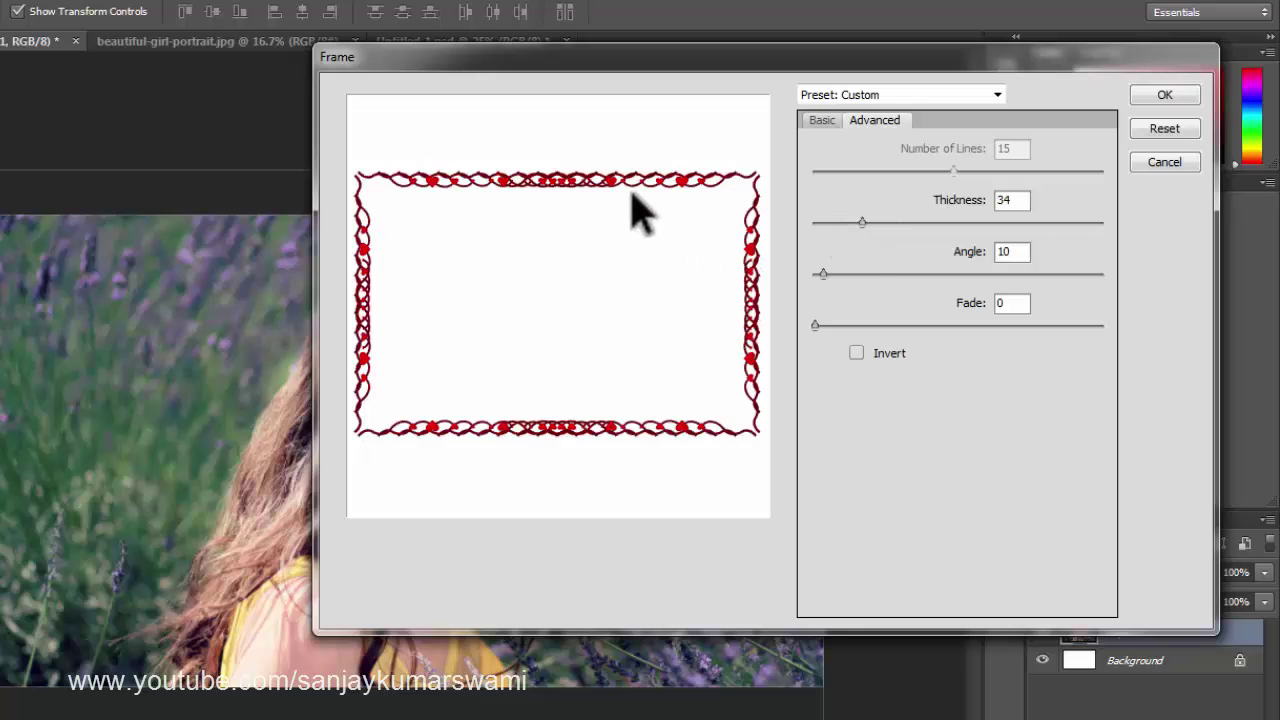
drag(846, 220, 1091, 221)
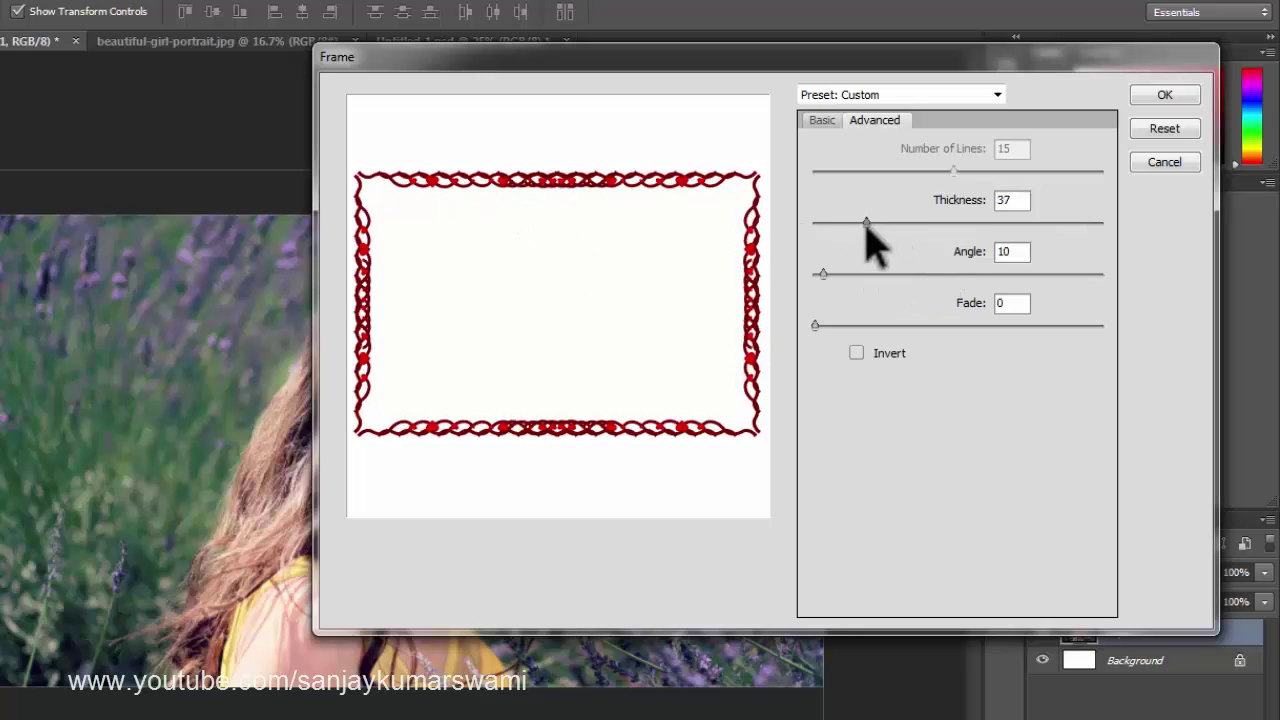
drag(853, 225, 851, 225)
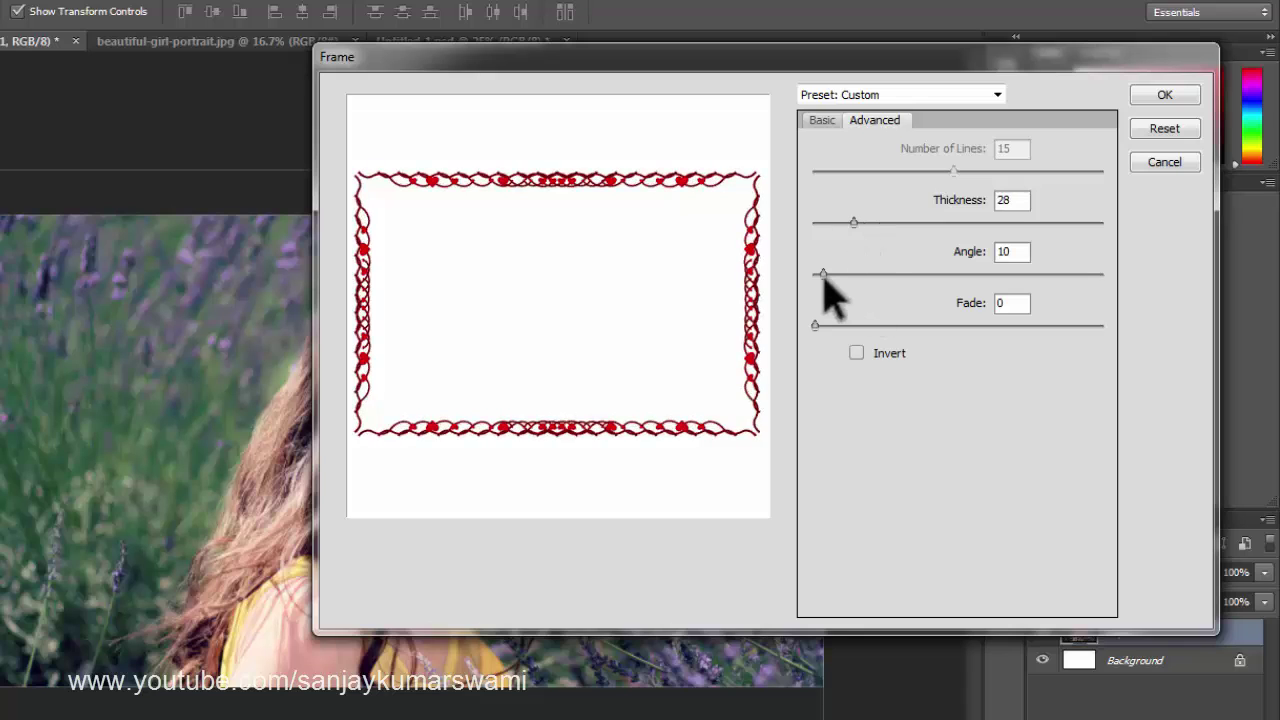
Try an angle of 64.6 and a fade of 65, settling on an angle of 10.5 and a fade of 0
drag(825, 275, 866, 276)
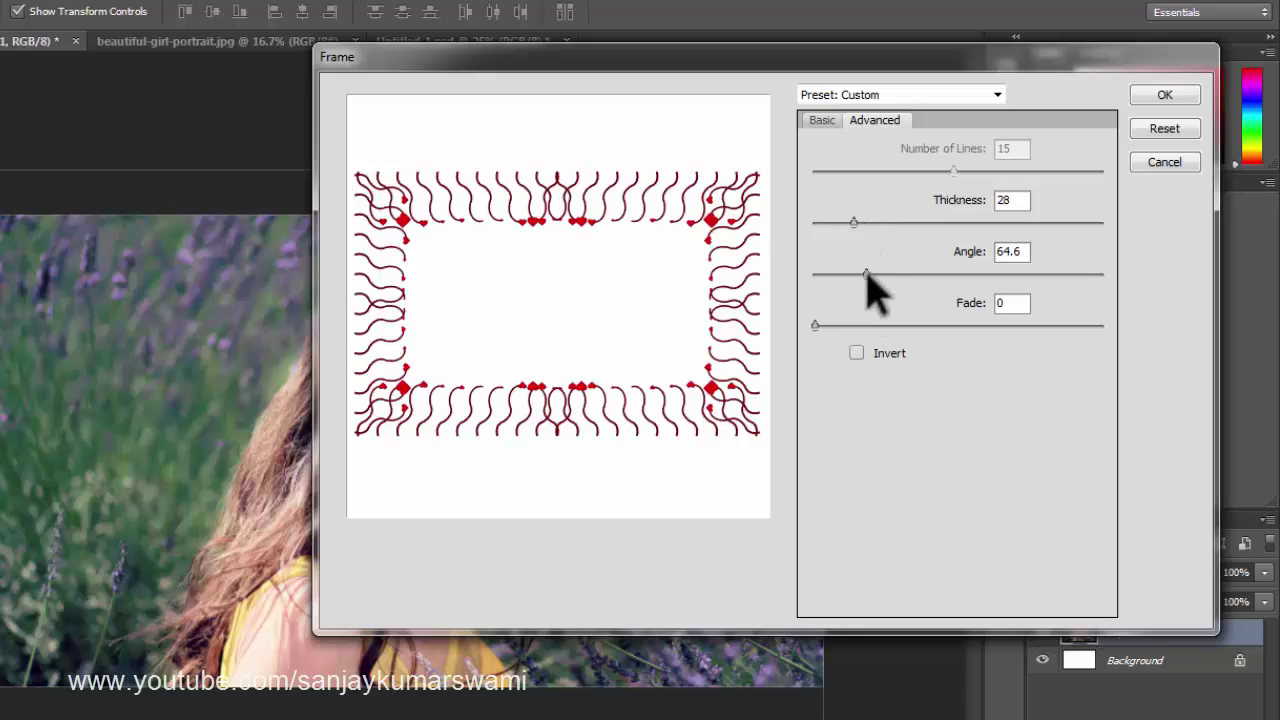
drag(854, 273, 823, 273)
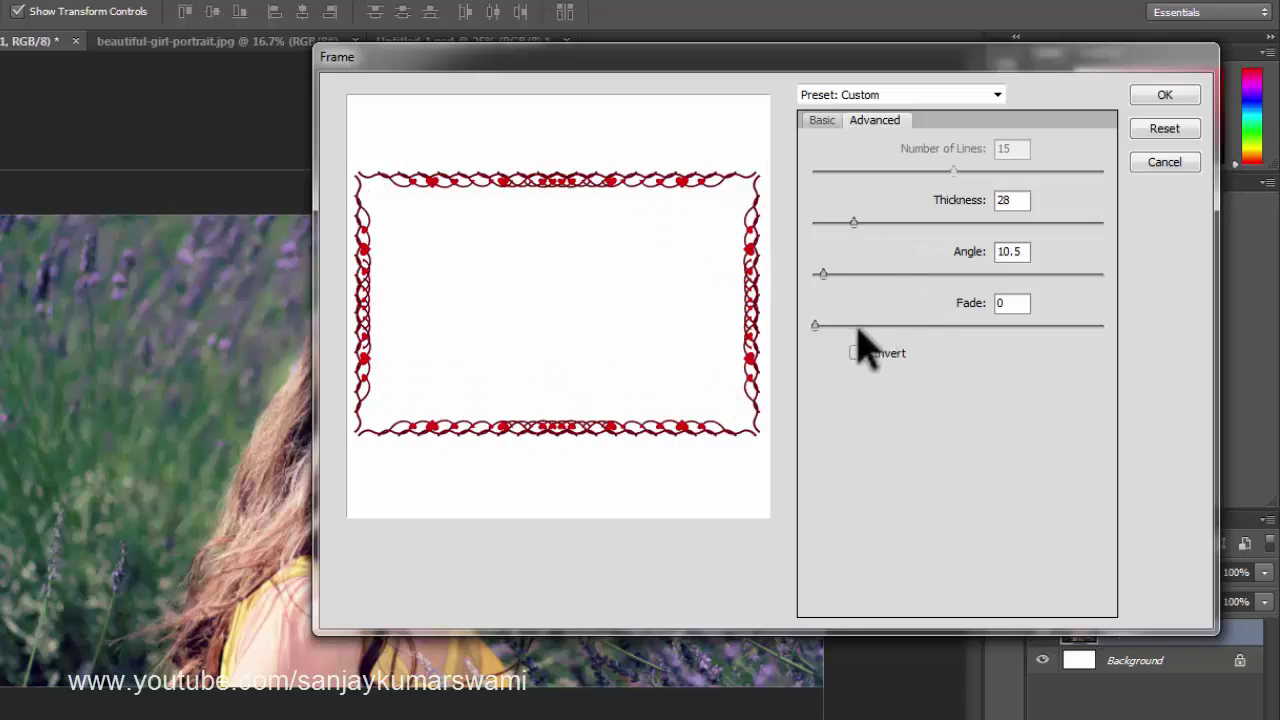
drag(815, 325, 1000, 325)
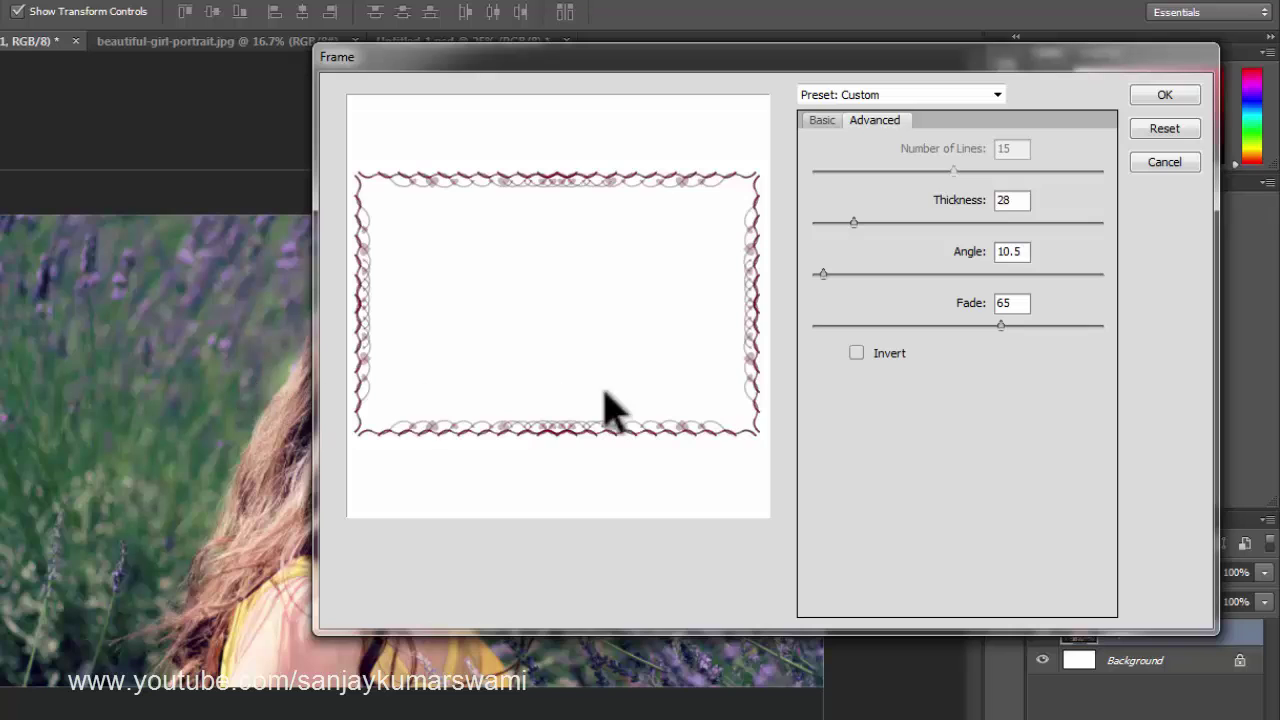
click(816, 326)
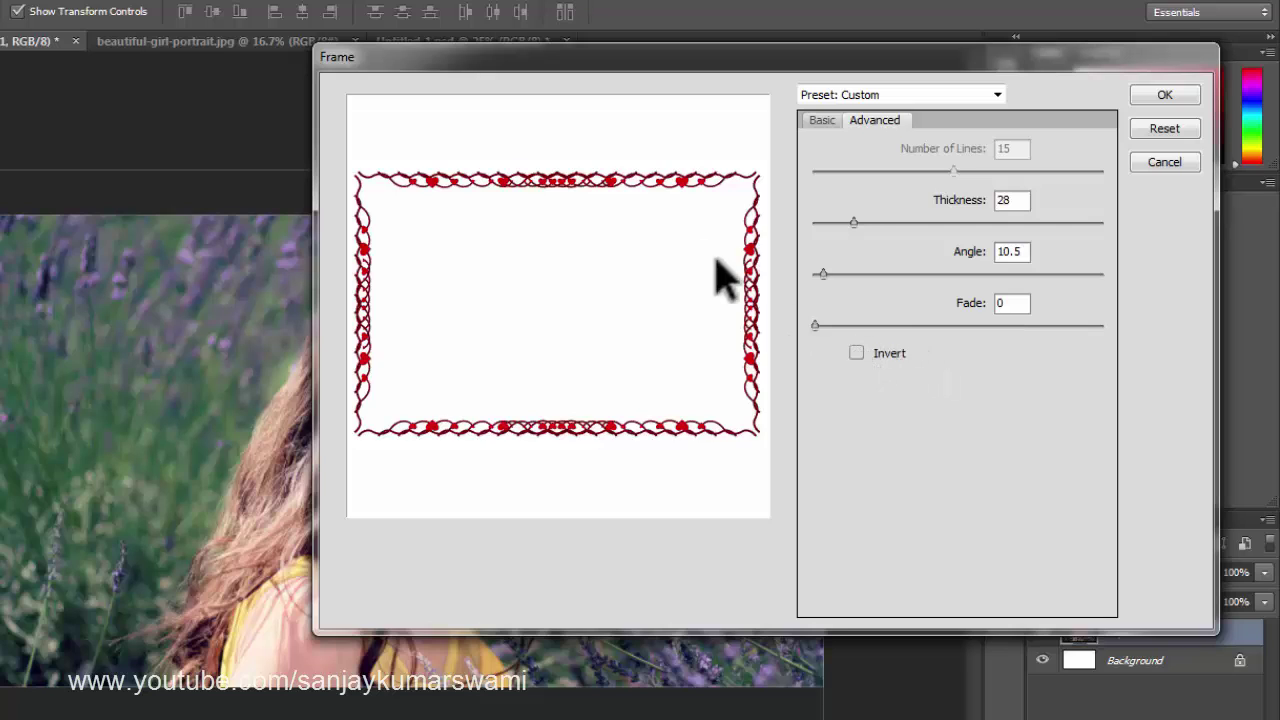
Invert the Wisps frame and apply it to the portrait on Layer 1
click(856, 352)
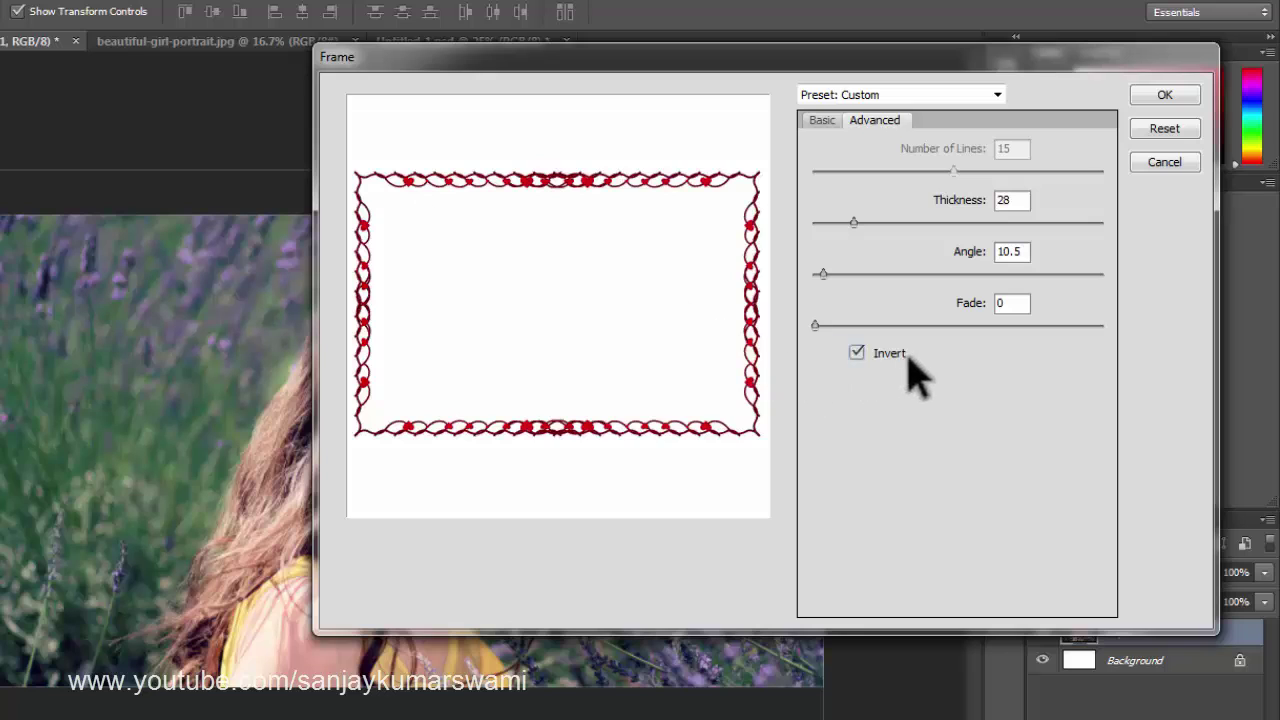
click(857, 353)
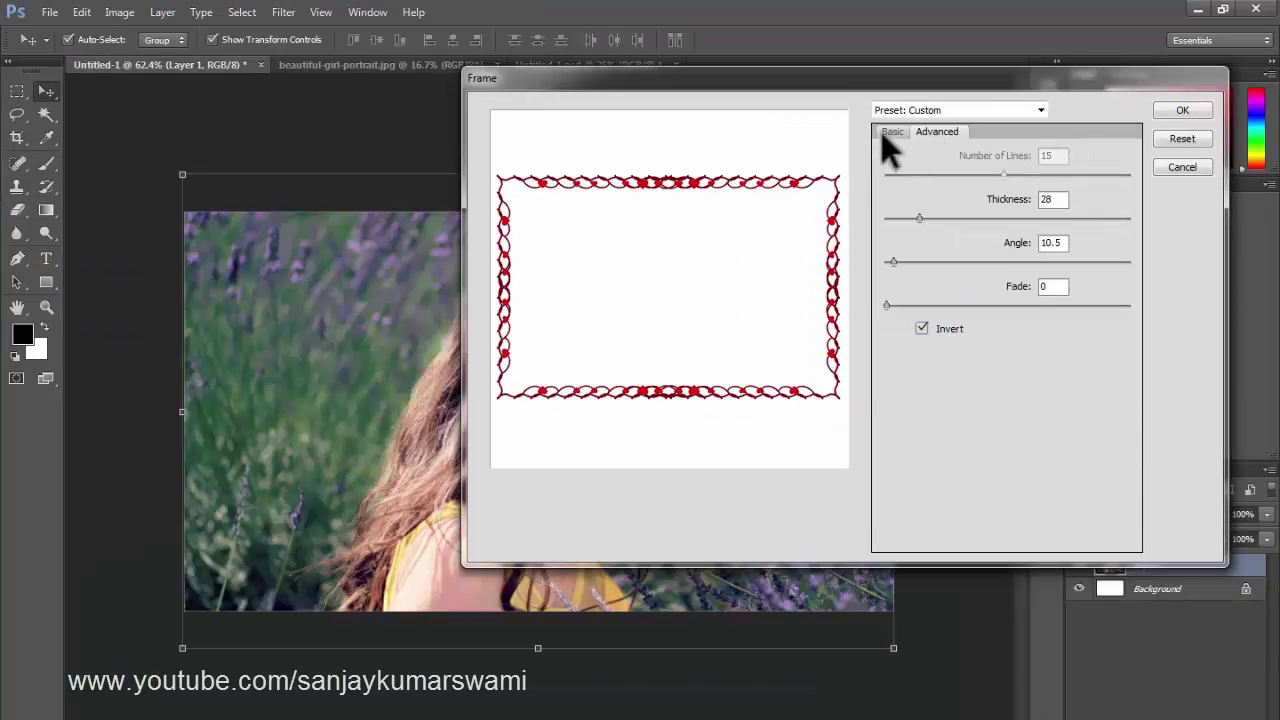
click(822, 120)
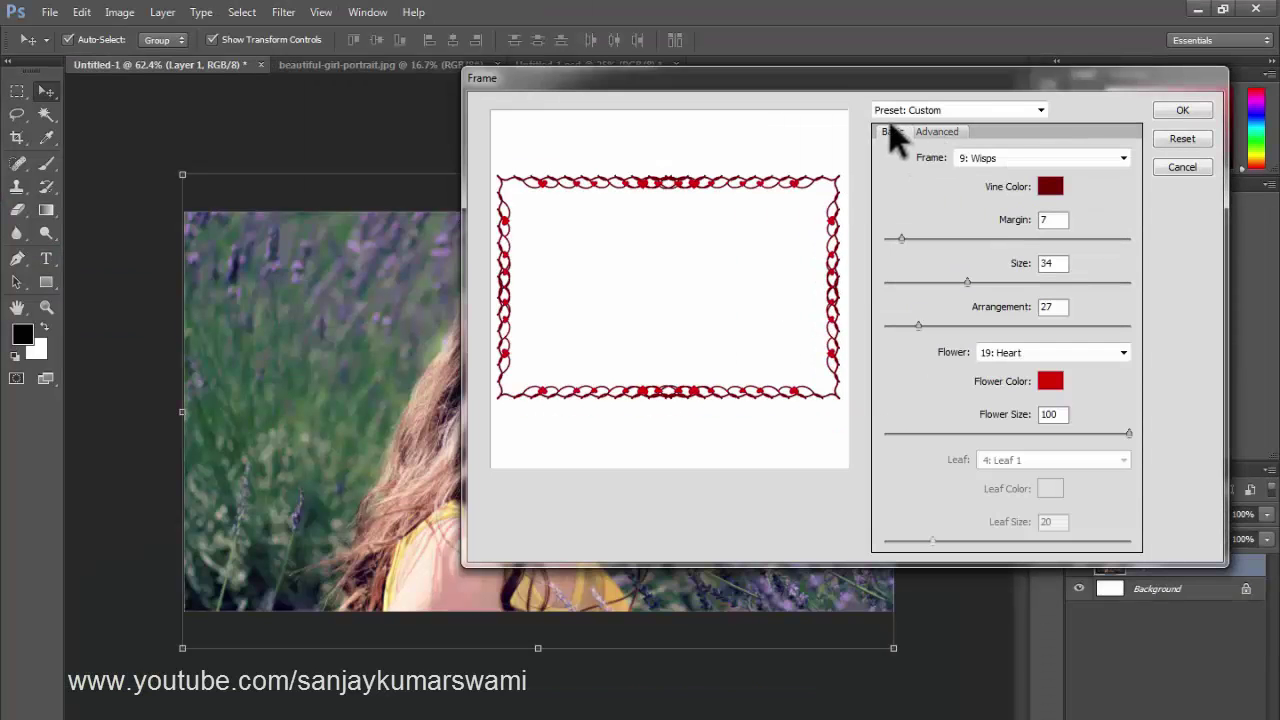
click(1178, 112)
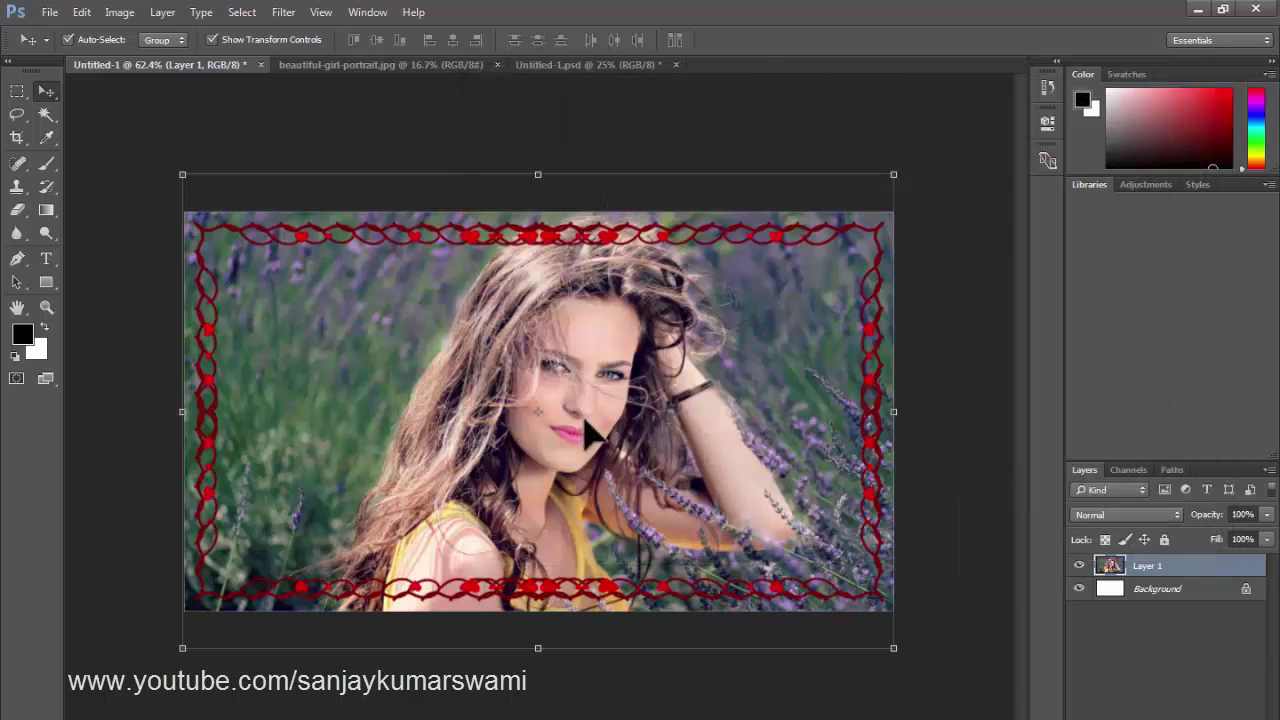
Examine the framed portrait up close and as a whole, and toggle Layer 1's visibility to check which layer holds the frame
drag(701, 416, 657, 404)
click(95, 368)
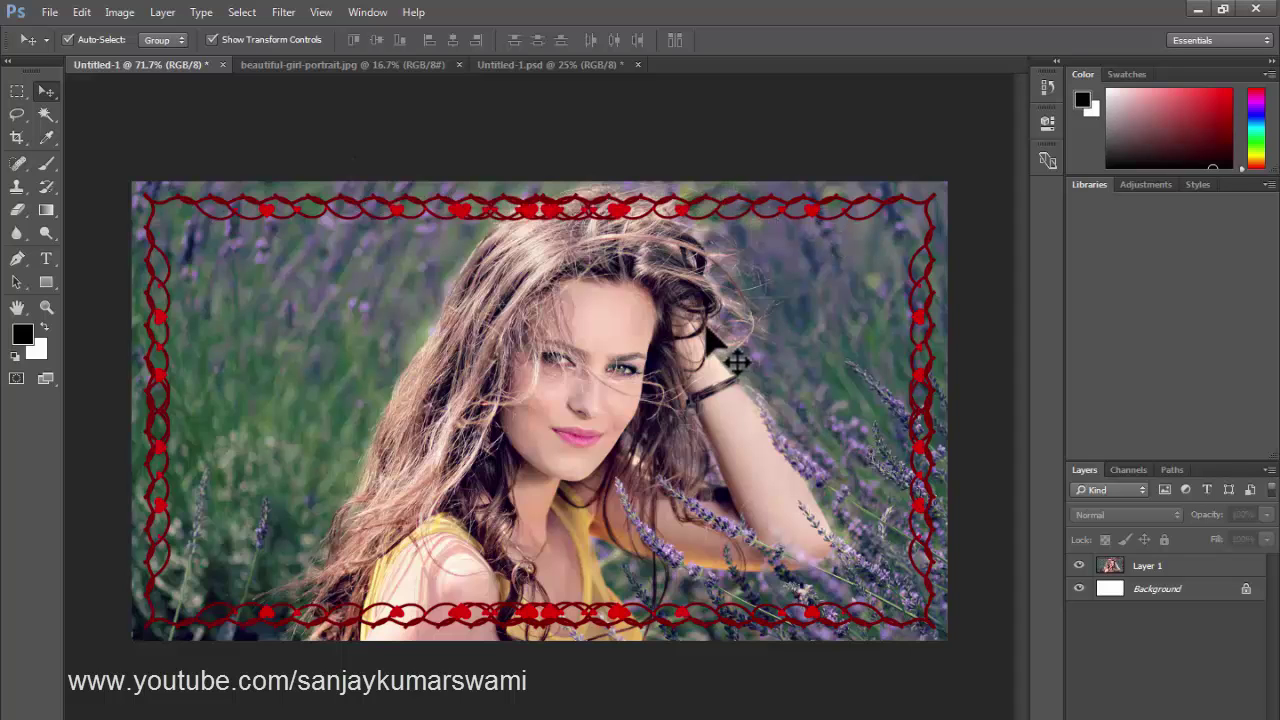
scroll(555, 385, down, 3)
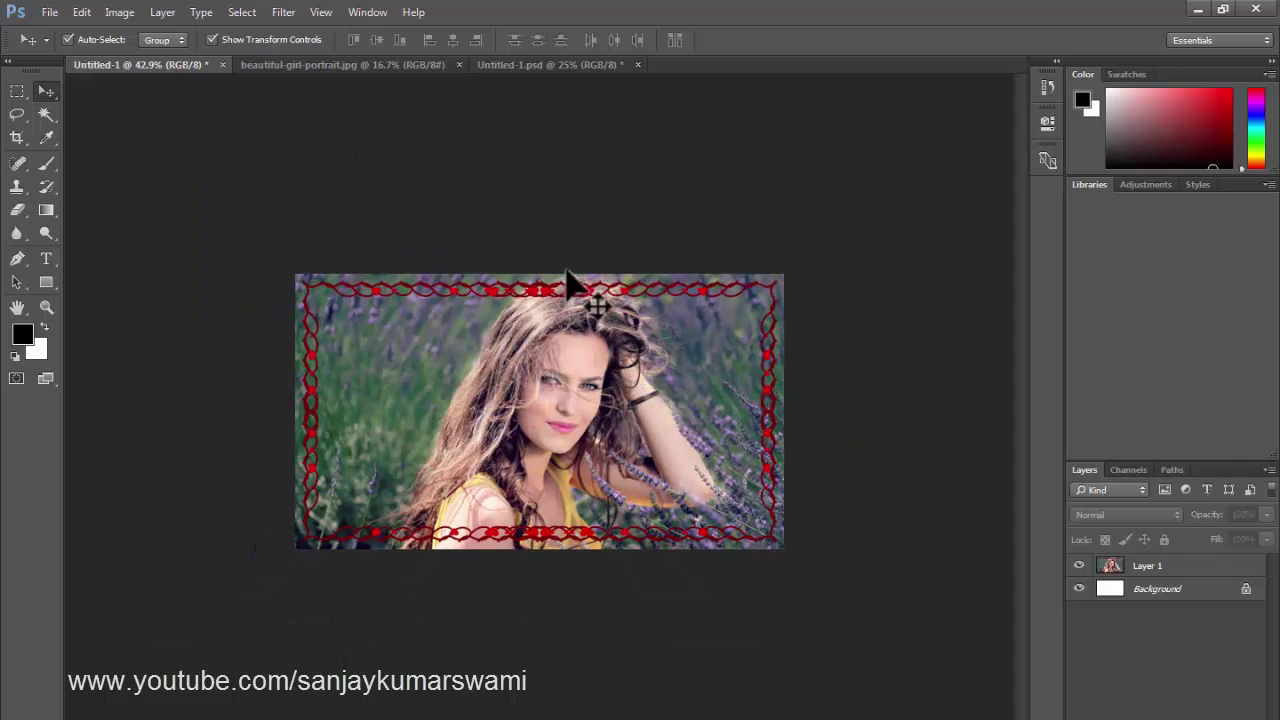
drag(555, 292, 551, 363)
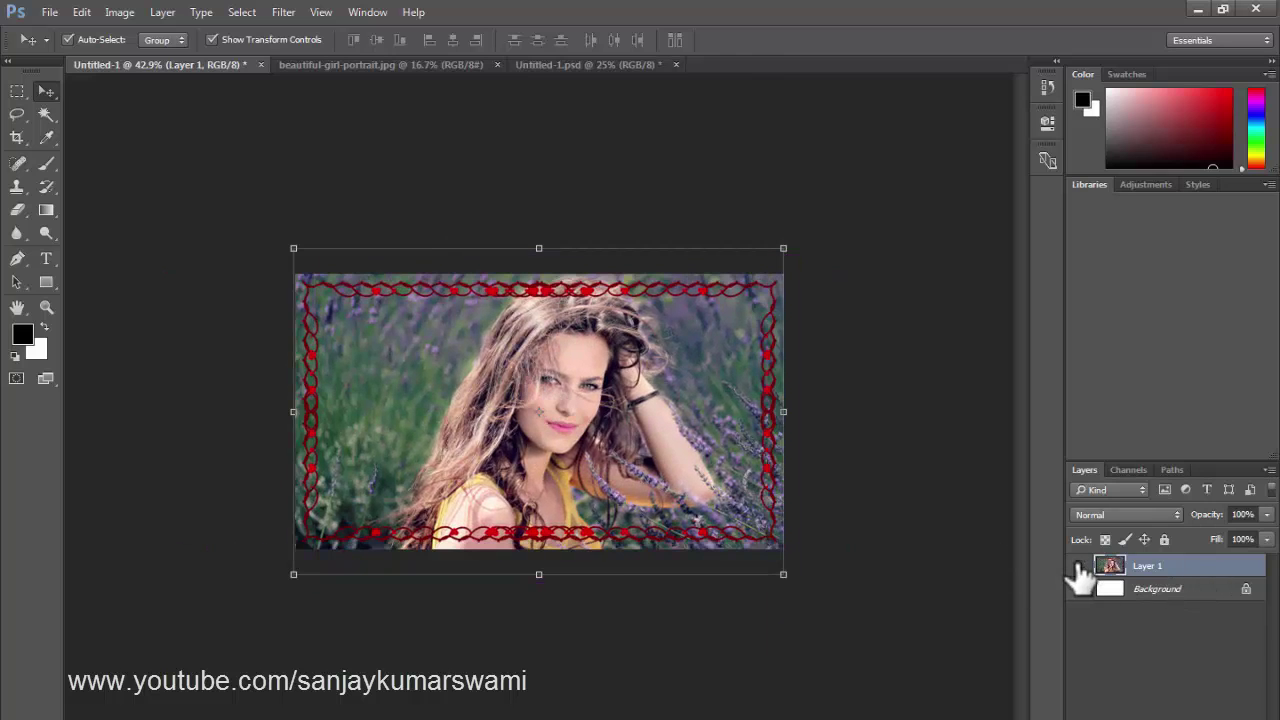
click(1080, 566)
click(1080, 567)
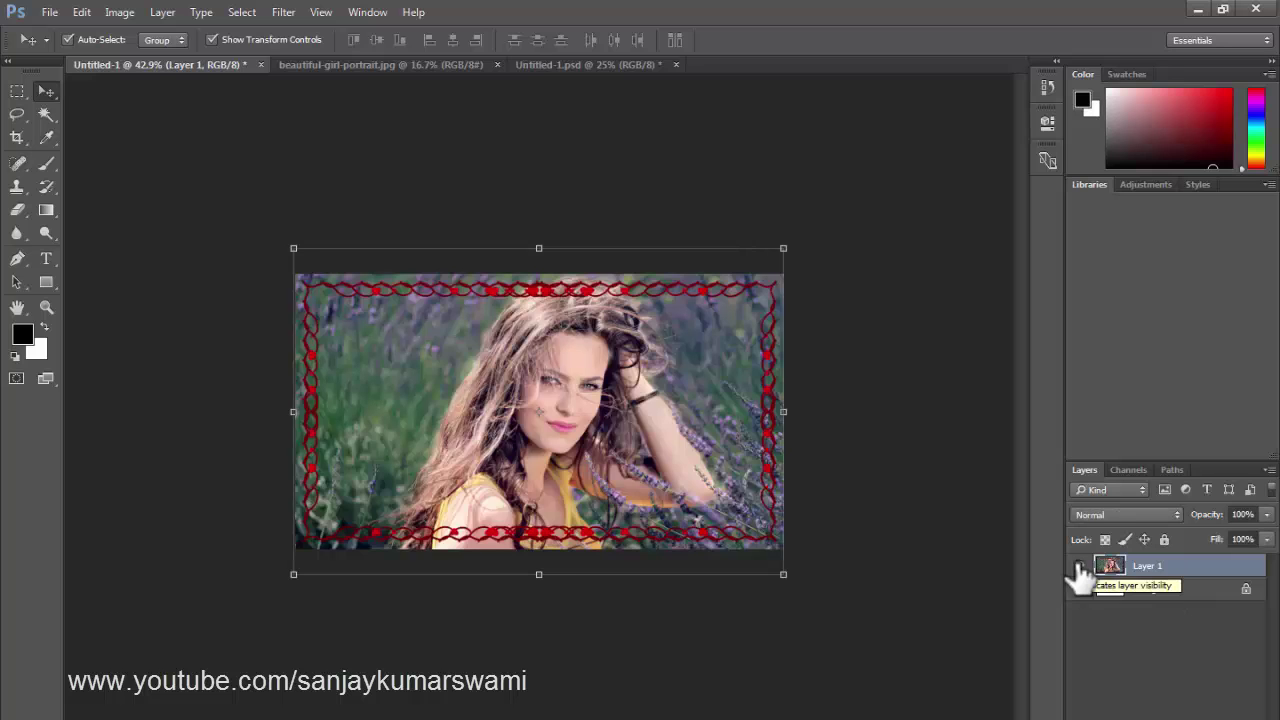
click(1080, 566)
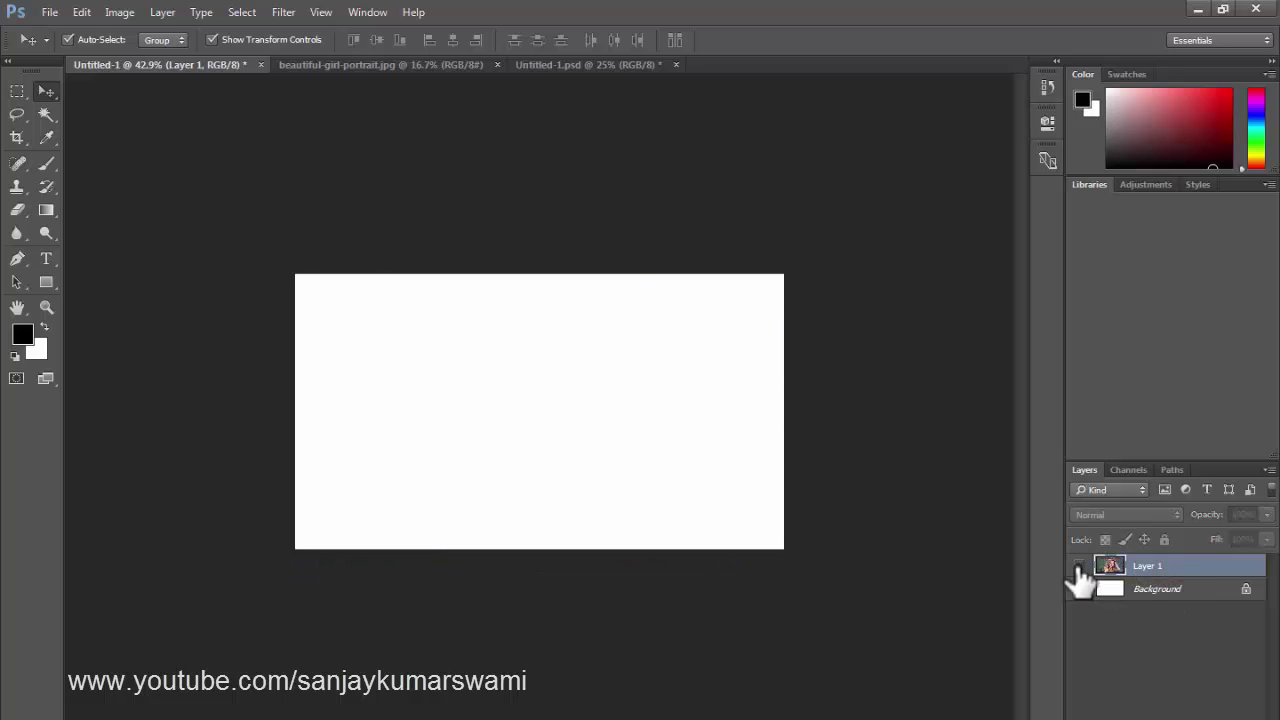
click(1080, 566)
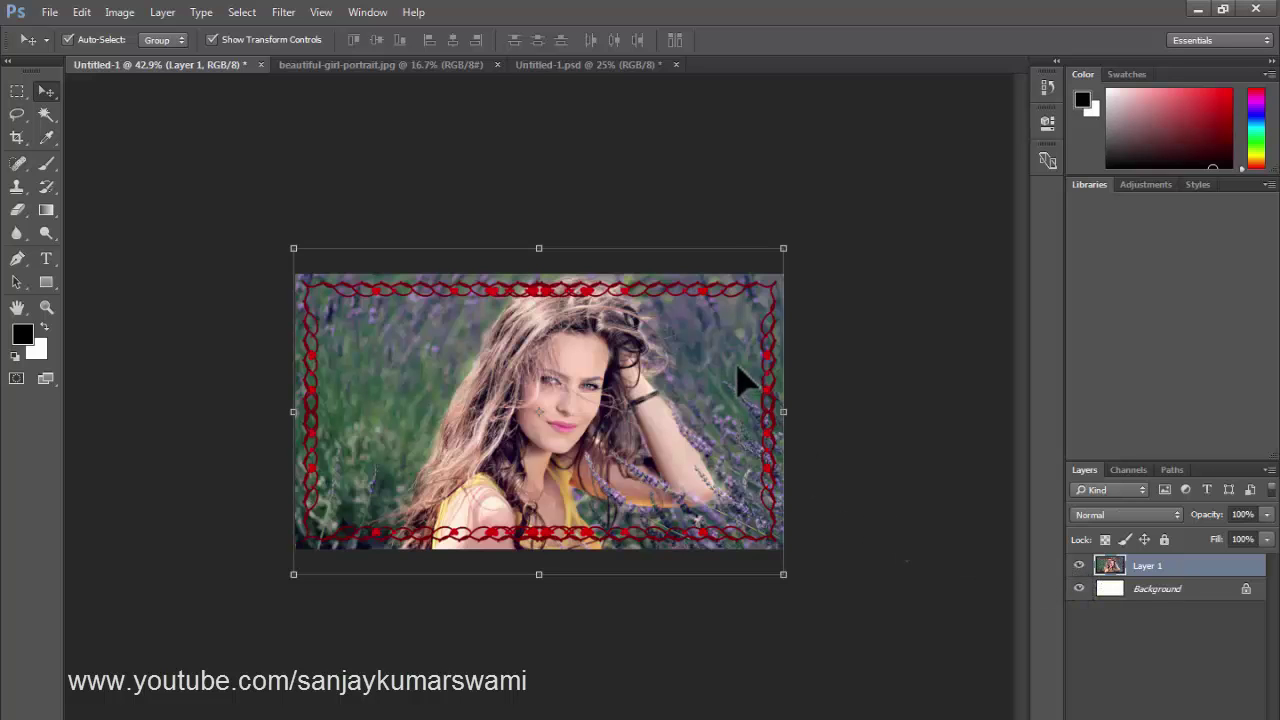
Undo the frame rendered on Layer 1 and add a new empty layer above the photo
drag(674, 349, 680, 400)
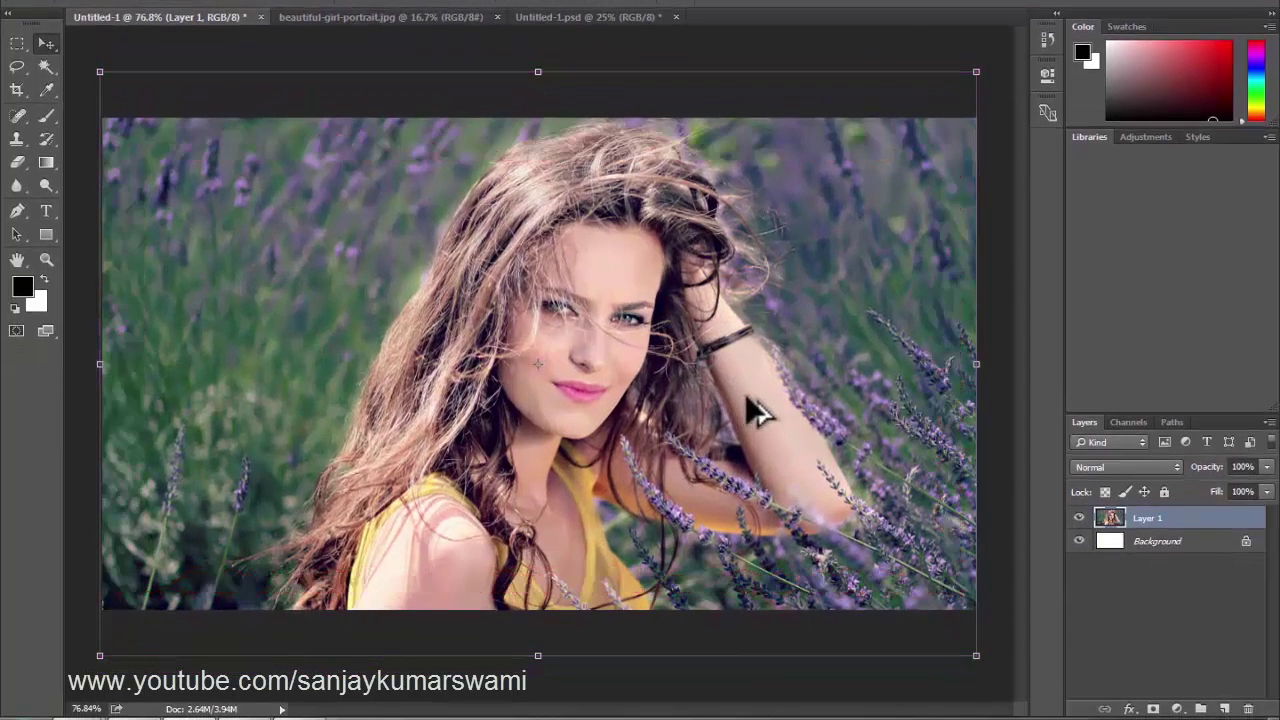
click(1225, 708)
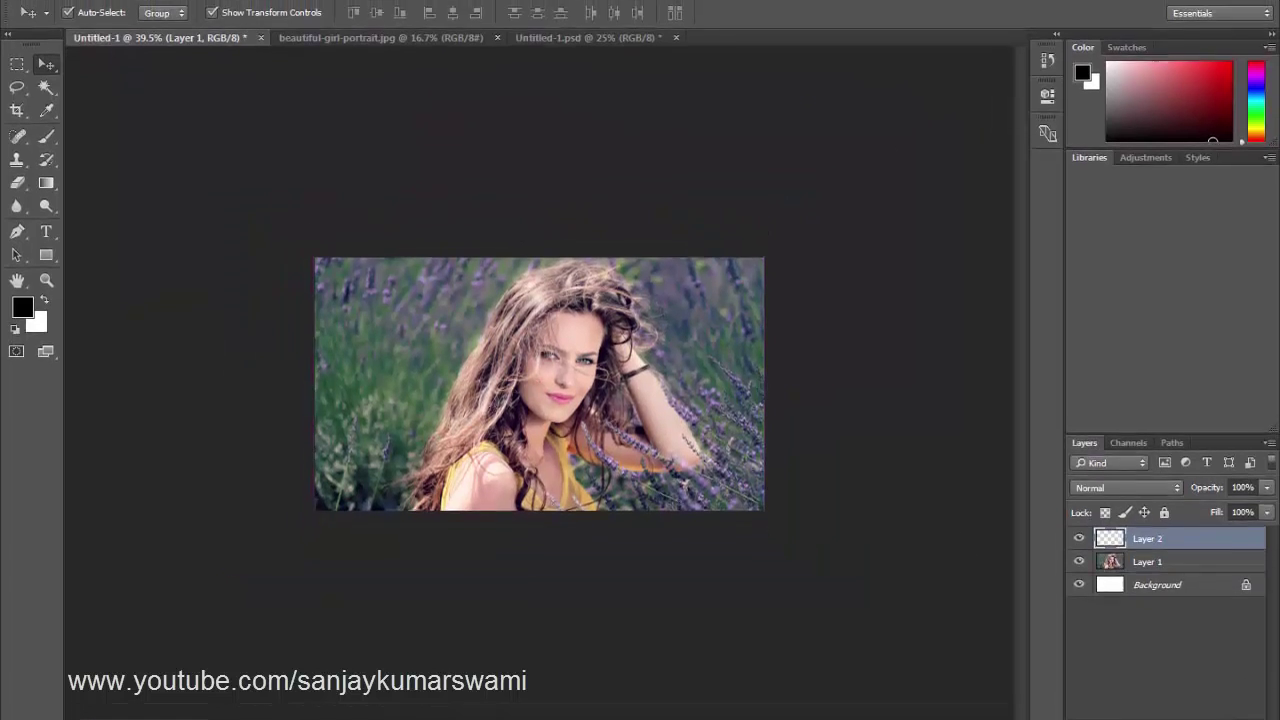
Start the Picture Frame render filter on the new empty layer and choose the frame style 42: Art Frame
click(272, 11)
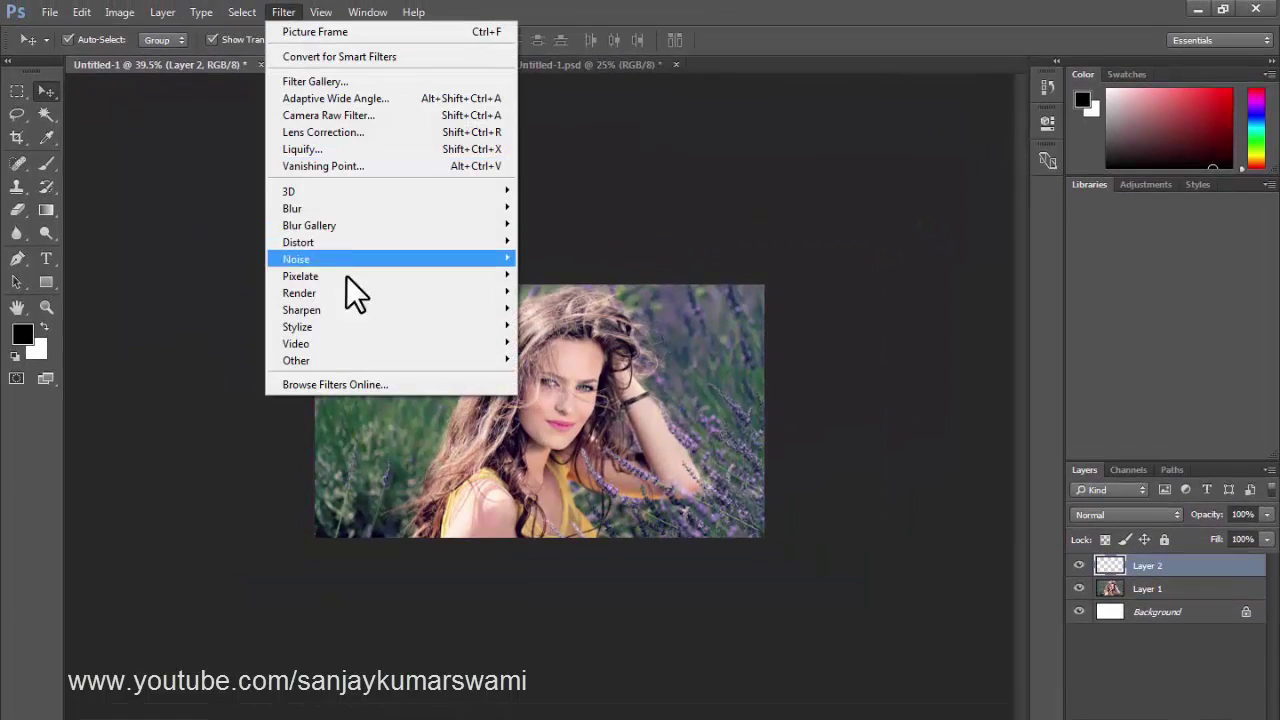
mouse_move(435, 295)
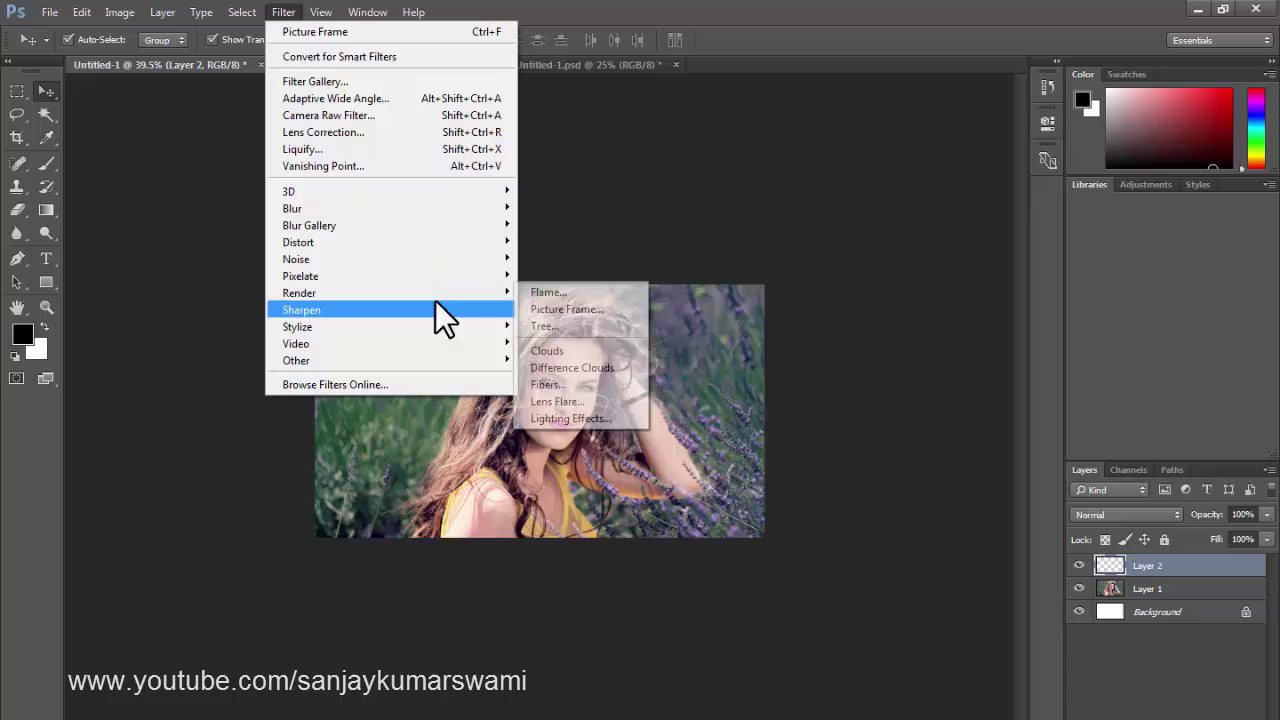
click(552, 308)
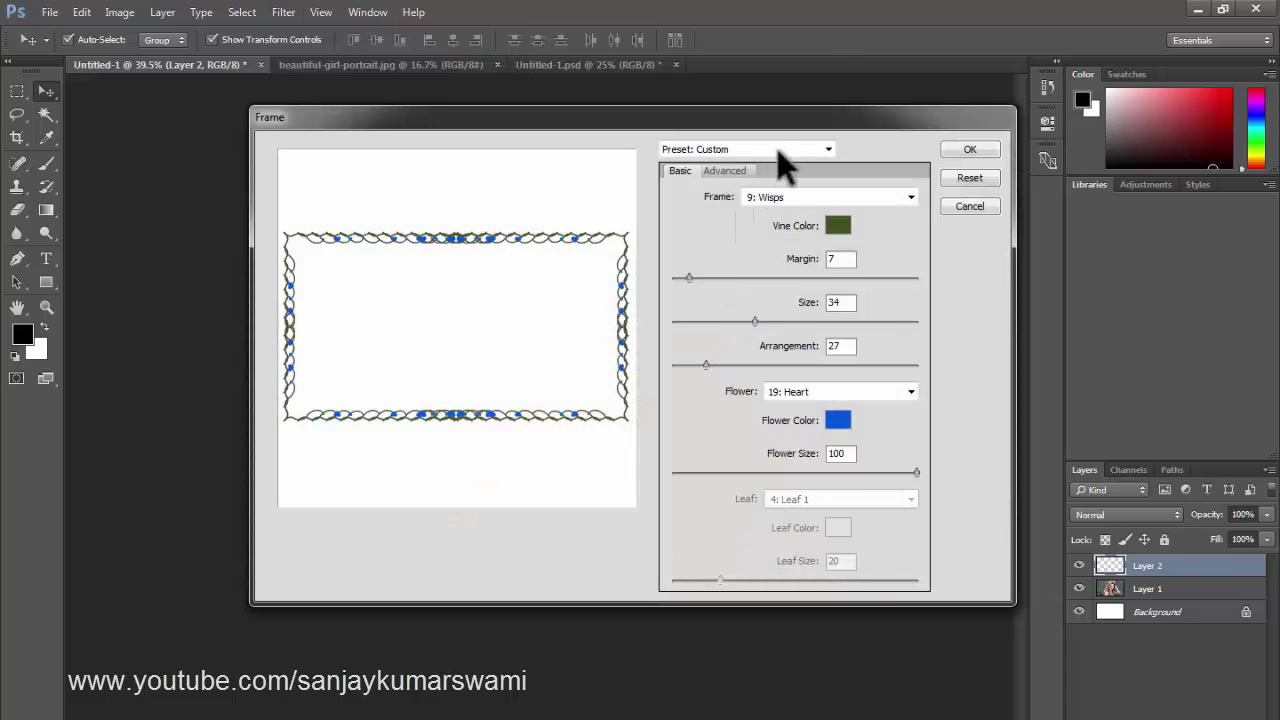
click(790, 197)
scroll(880, 523, down, 3)
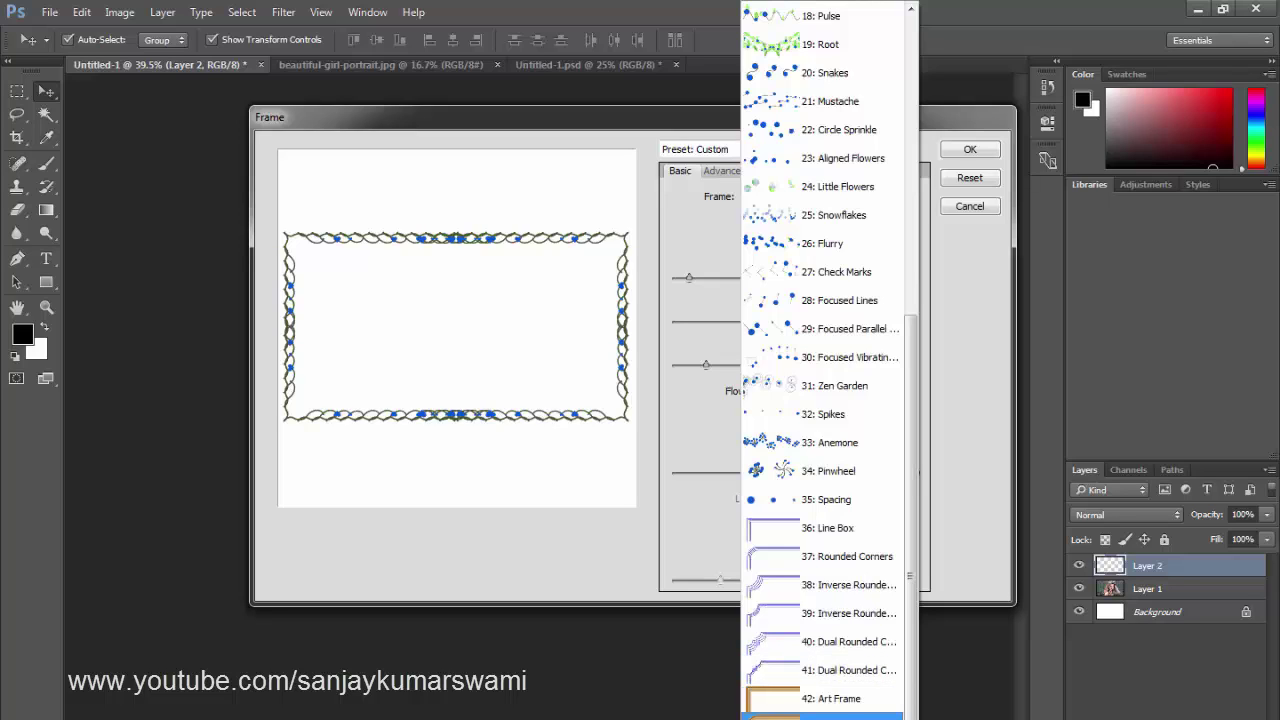
click(850, 700)
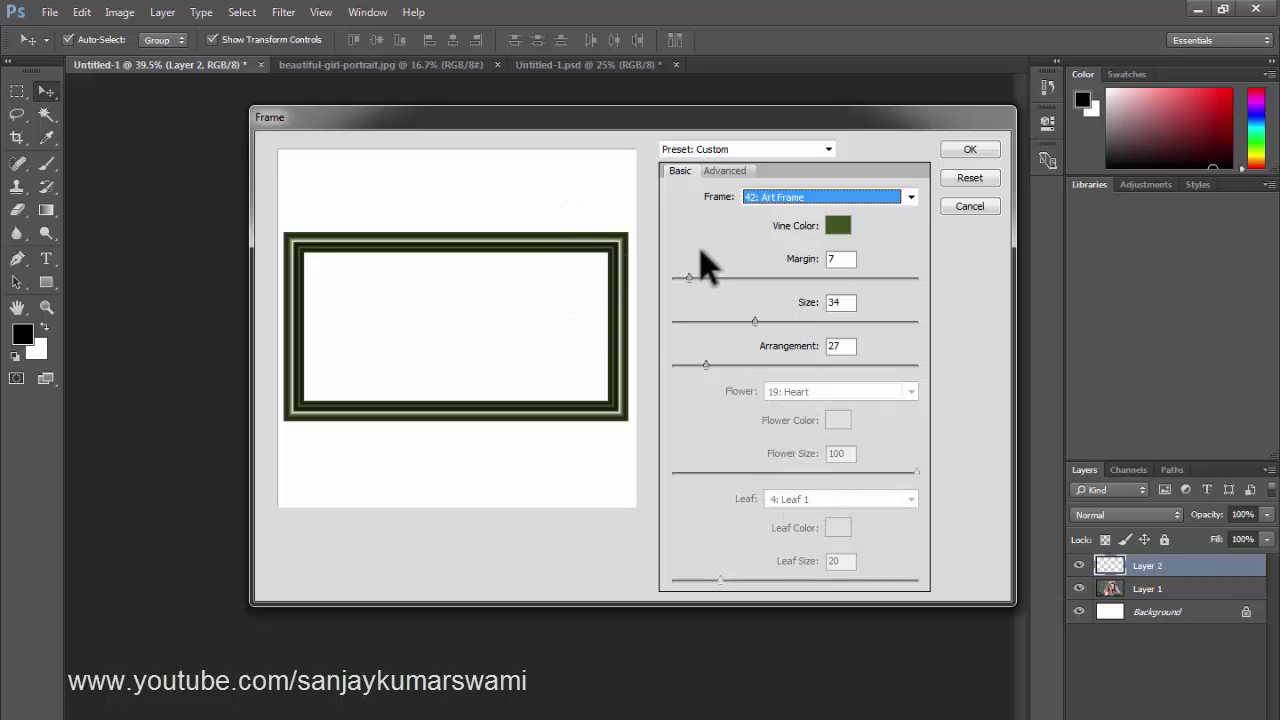
Try 4 lines for the Art Frame and set its number of lines to 19
click(724, 171)
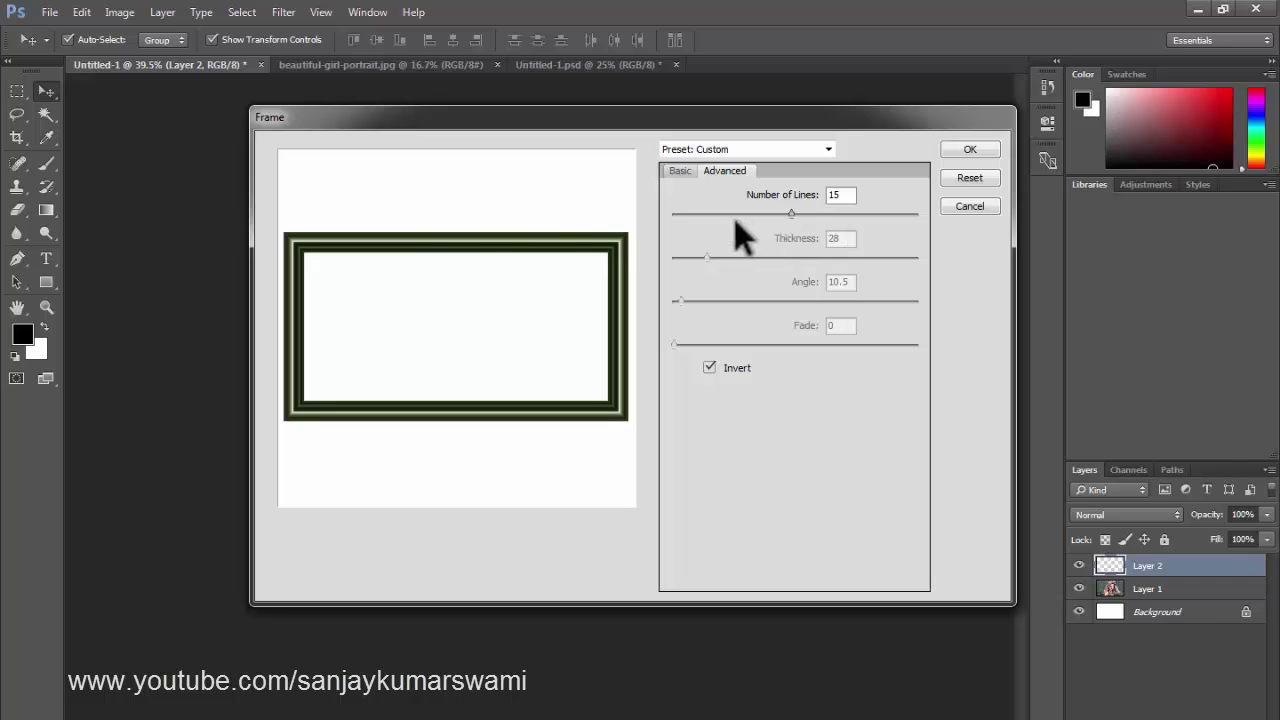
drag(707, 212, 700, 214)
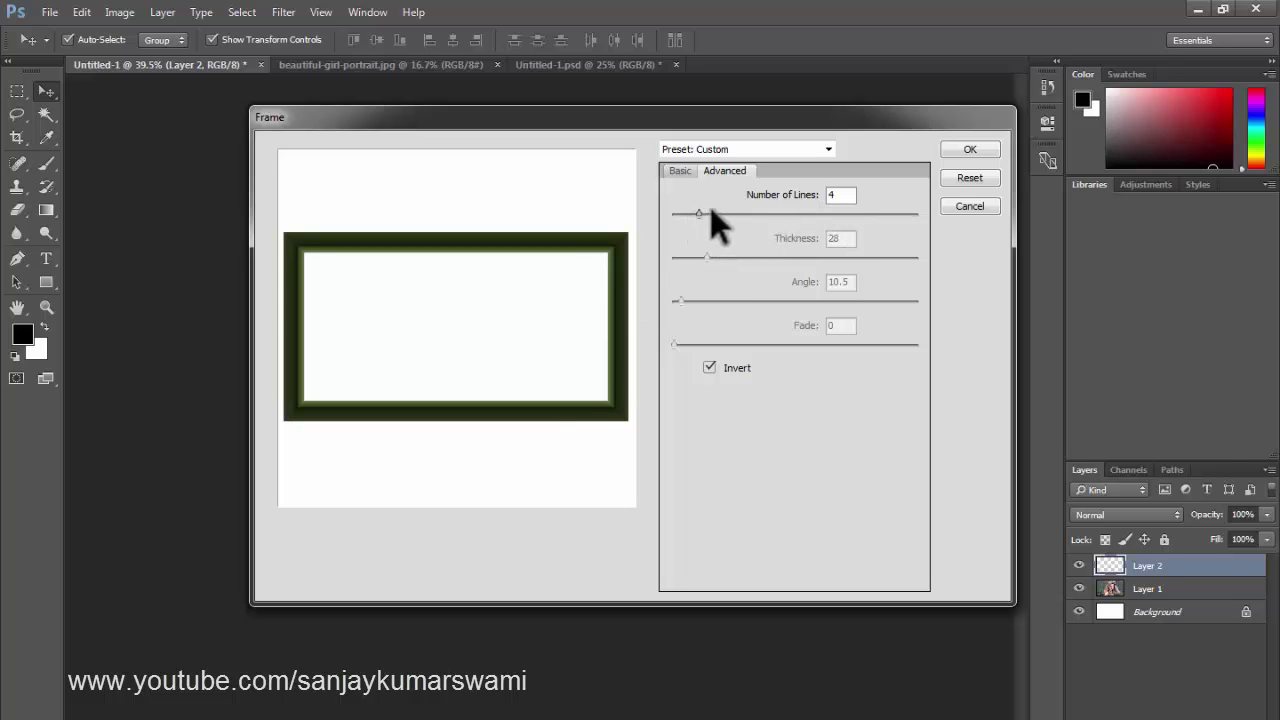
drag(683, 212, 821, 222)
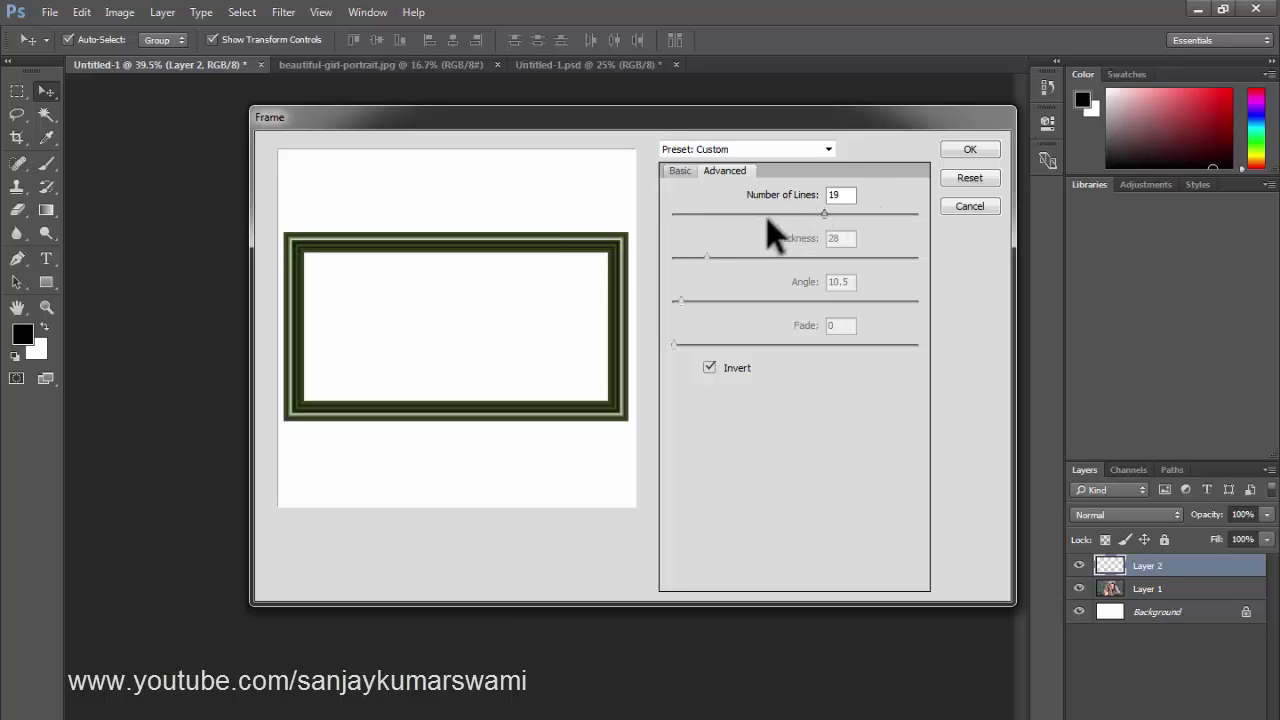
Compare the Art Frame with Invert off and on, keep Invert on, and render the frame on Layer 2
click(710, 368)
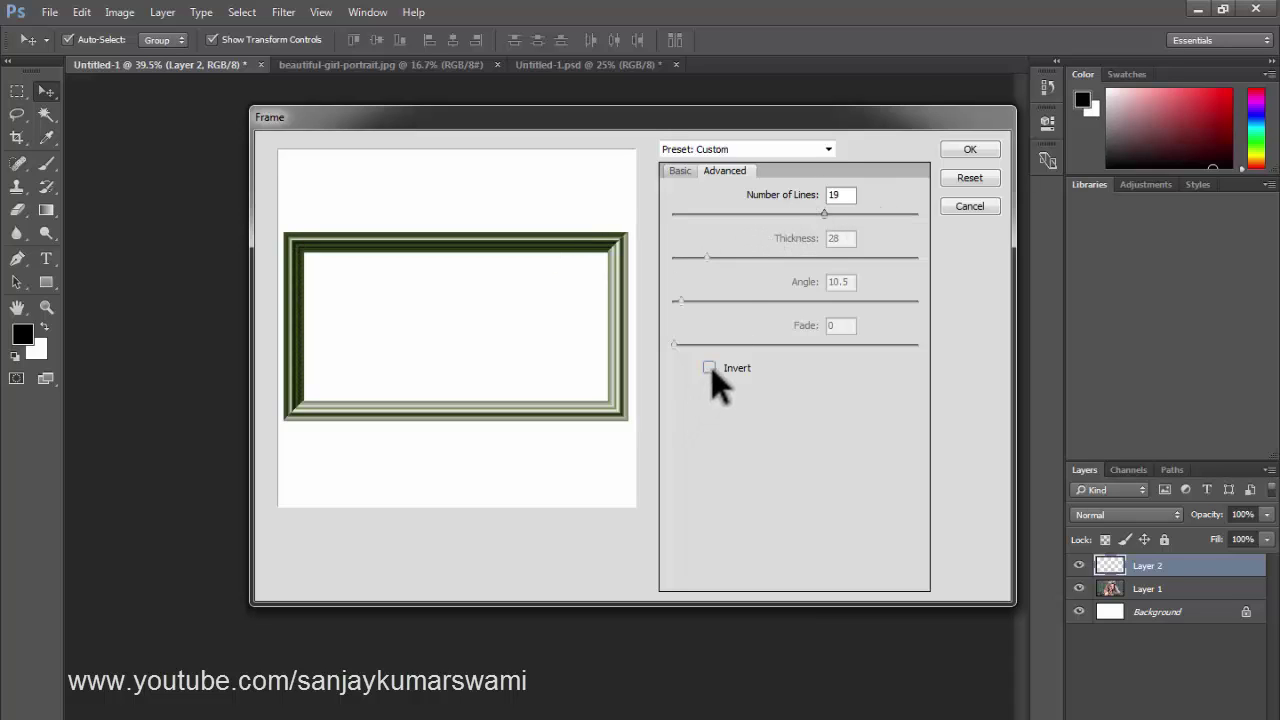
click(710, 368)
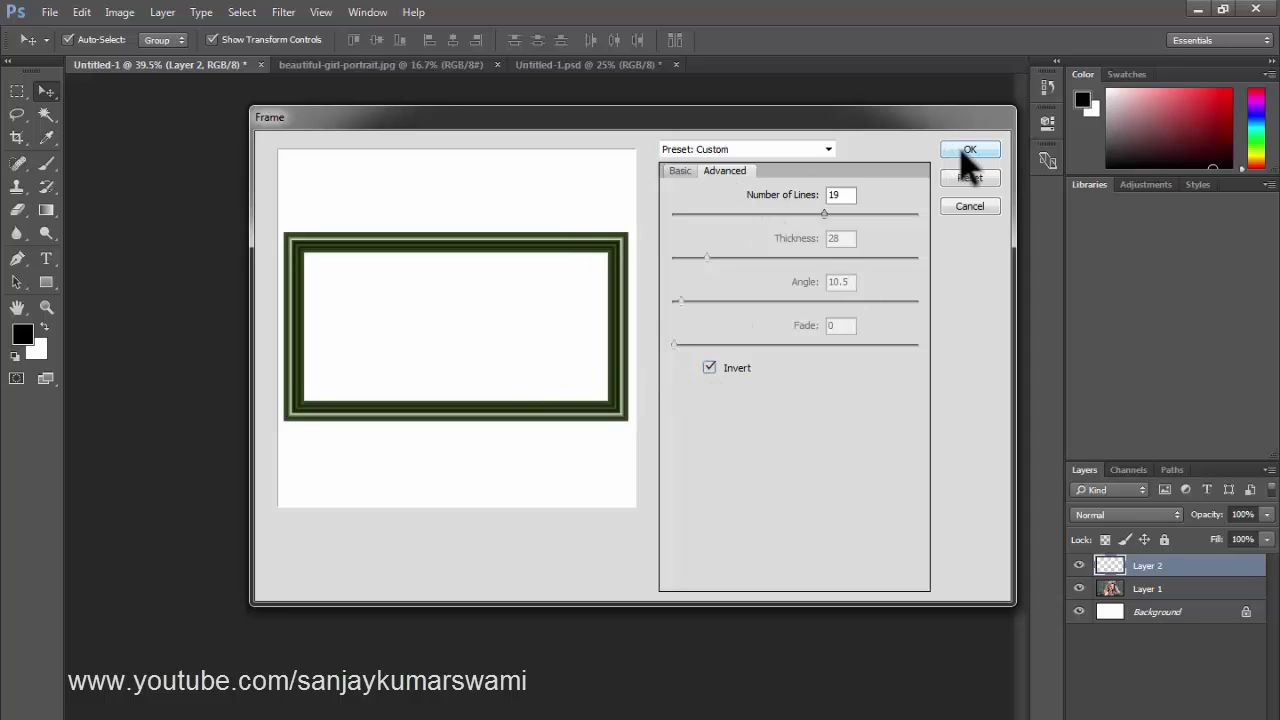
click(680, 172)
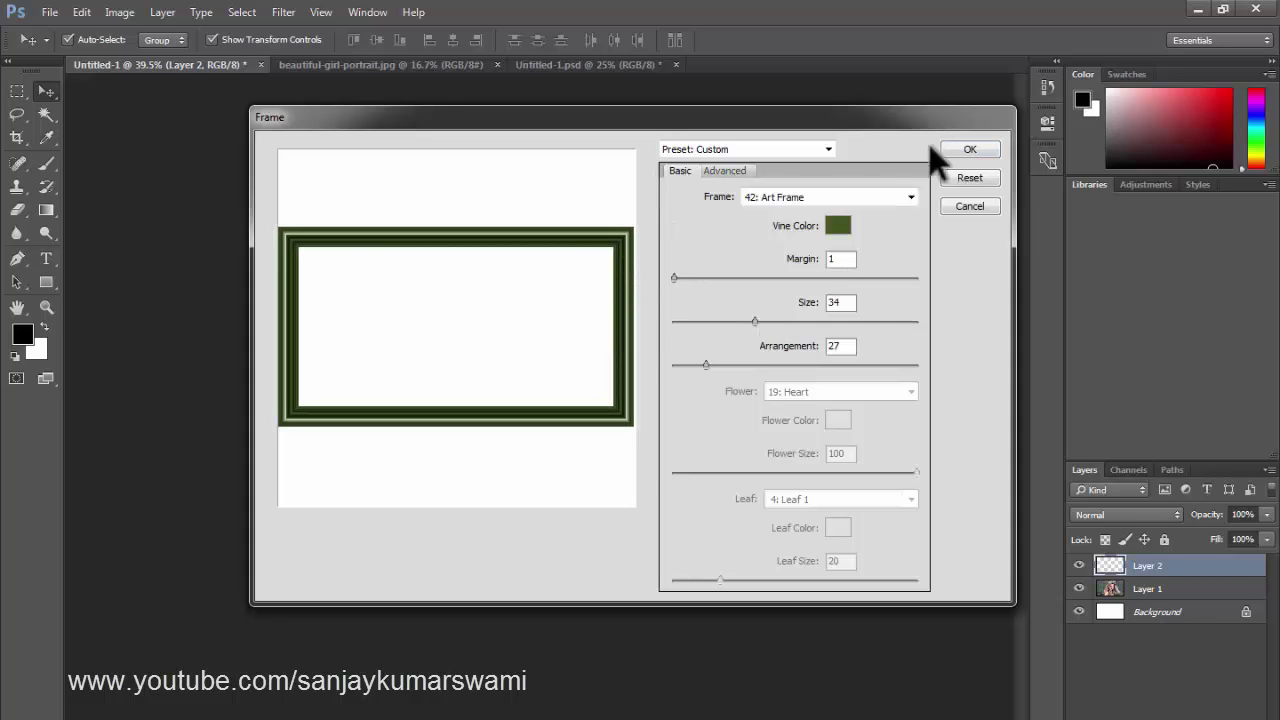
click(958, 152)
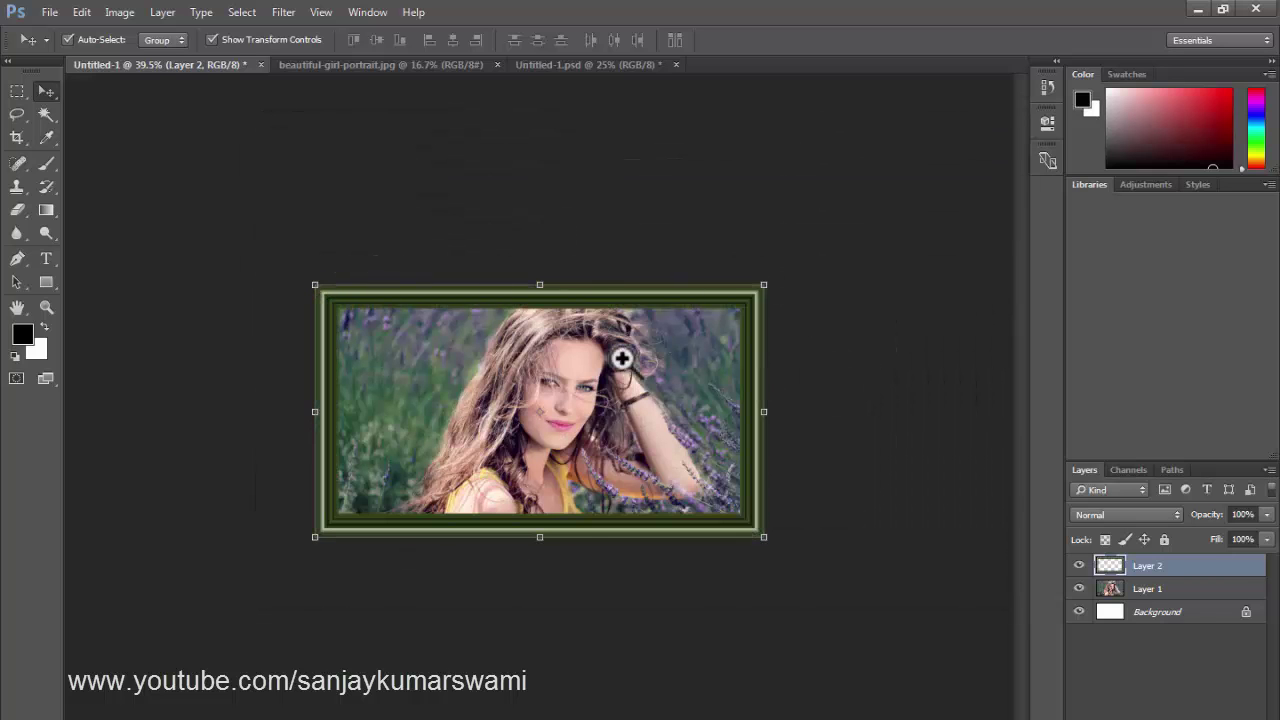
Examine the framed portrait up close and toggle Layer 2's visibility to check that the frame is separate from the photo
scroll(645, 371, up, 5)
key(ctrl)
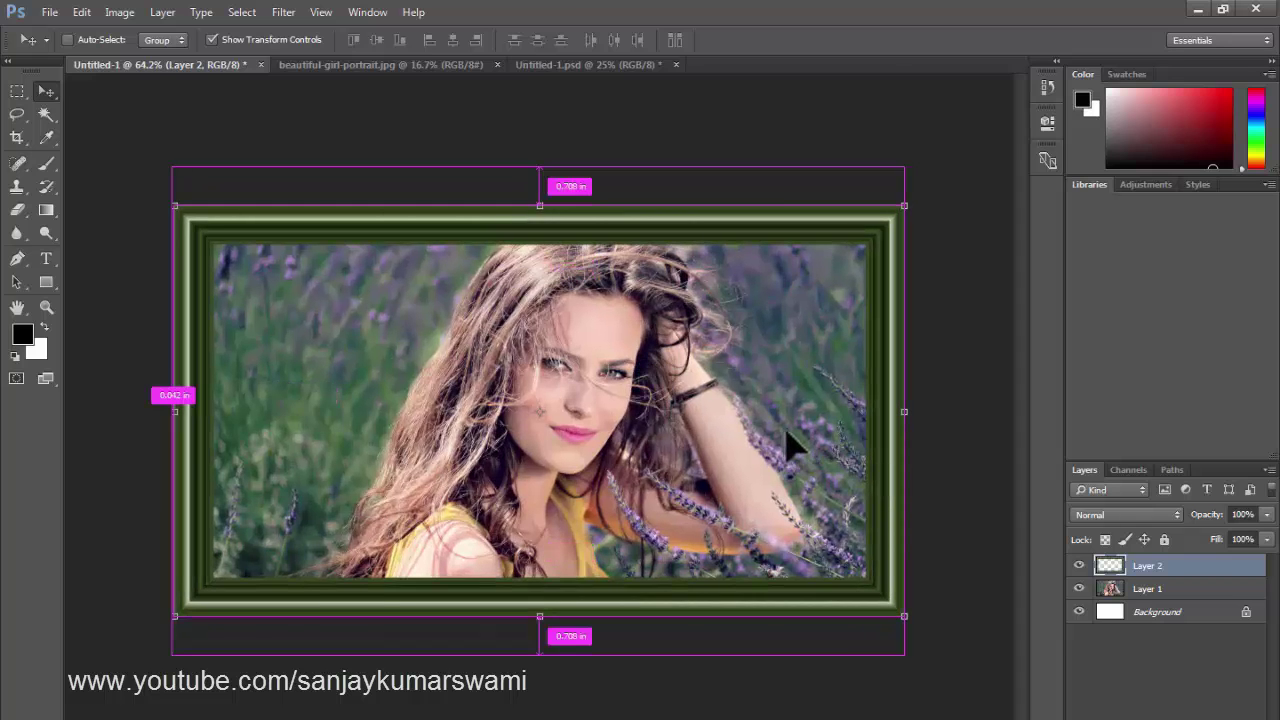
scroll(655, 392, down, 5)
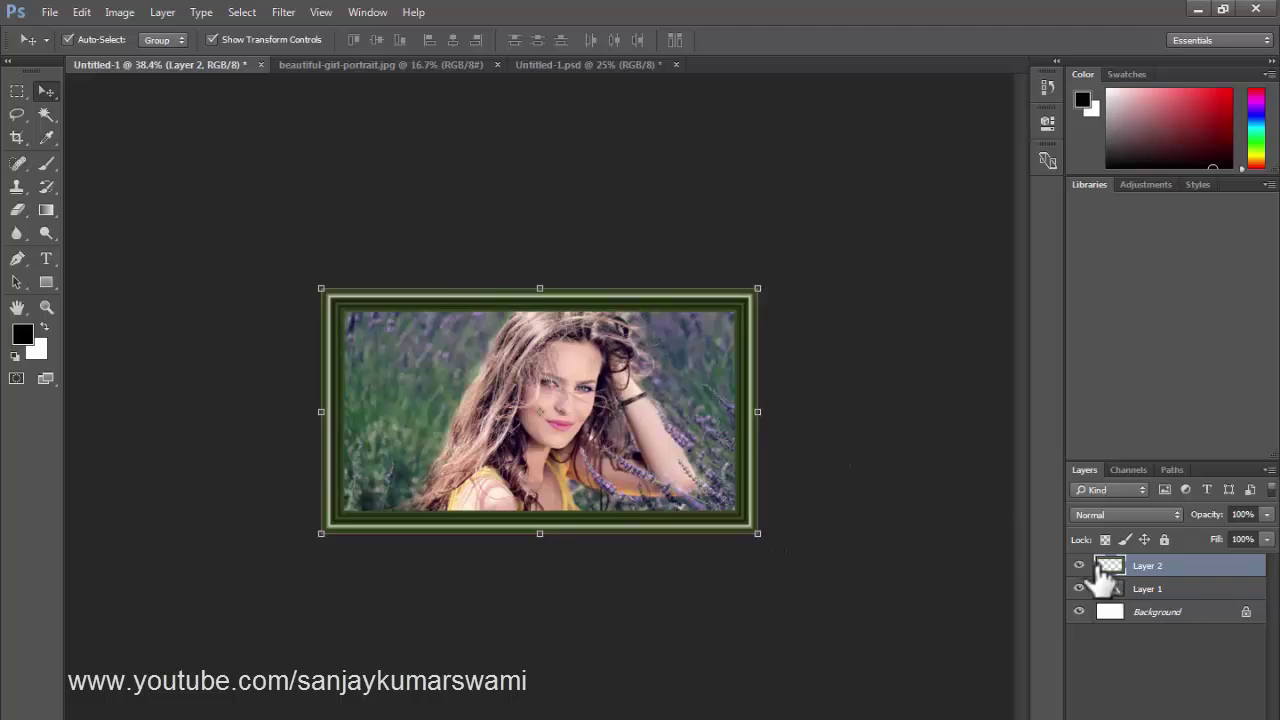
click(1079, 566)
click(1079, 566)
click(1079, 566)
click(1079, 566)
Try moving the frame and the photo independently of each other, undoing each move
drag(540, 312, 457, 329)
key(ctrl+z)
drag(487, 302, 531, 366)
key(ctrl+z)
Scale the frame on Layer 2 down to 53.75% and position it around the woman's face
drag(757, 288, 610, 368)
key(Escape)
drag(757, 288, 657, 345)
drag(534, 394, 540, 385)
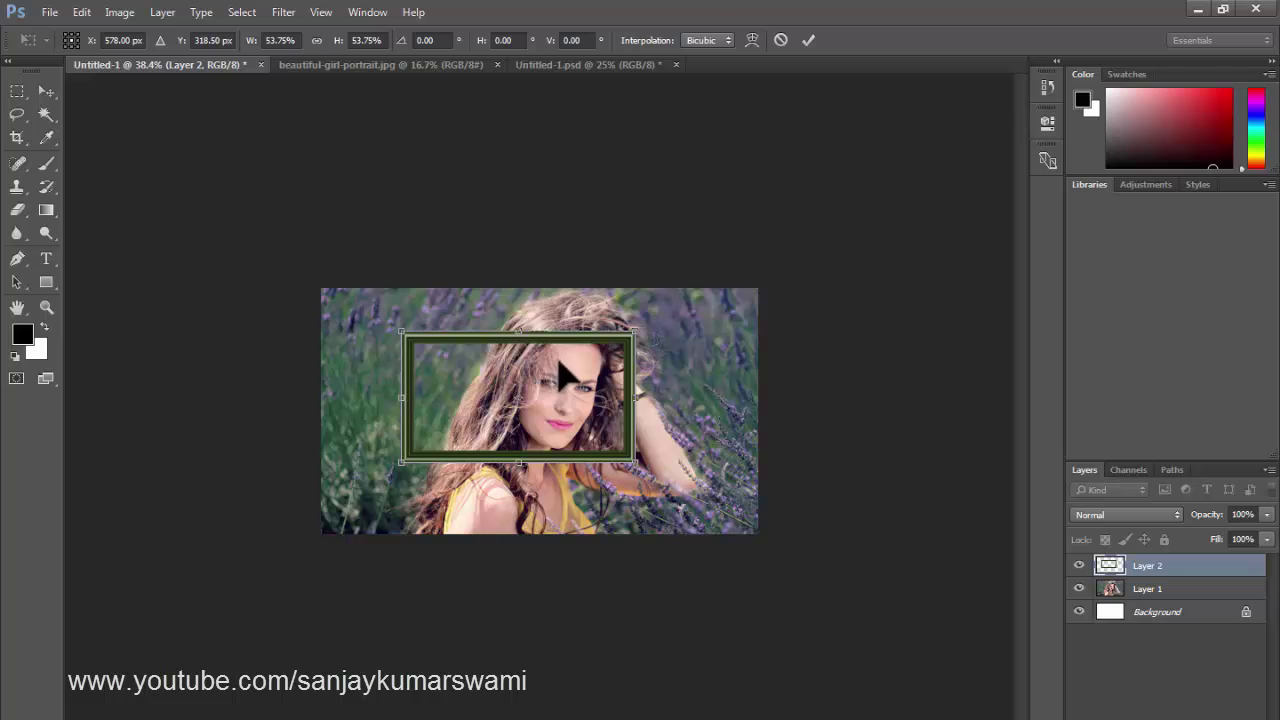
key(Return)
Try shifting the photo sideways behind the small frame, then step back to its original position
drag(560, 367, 872, 327)
key(ctrl+z)
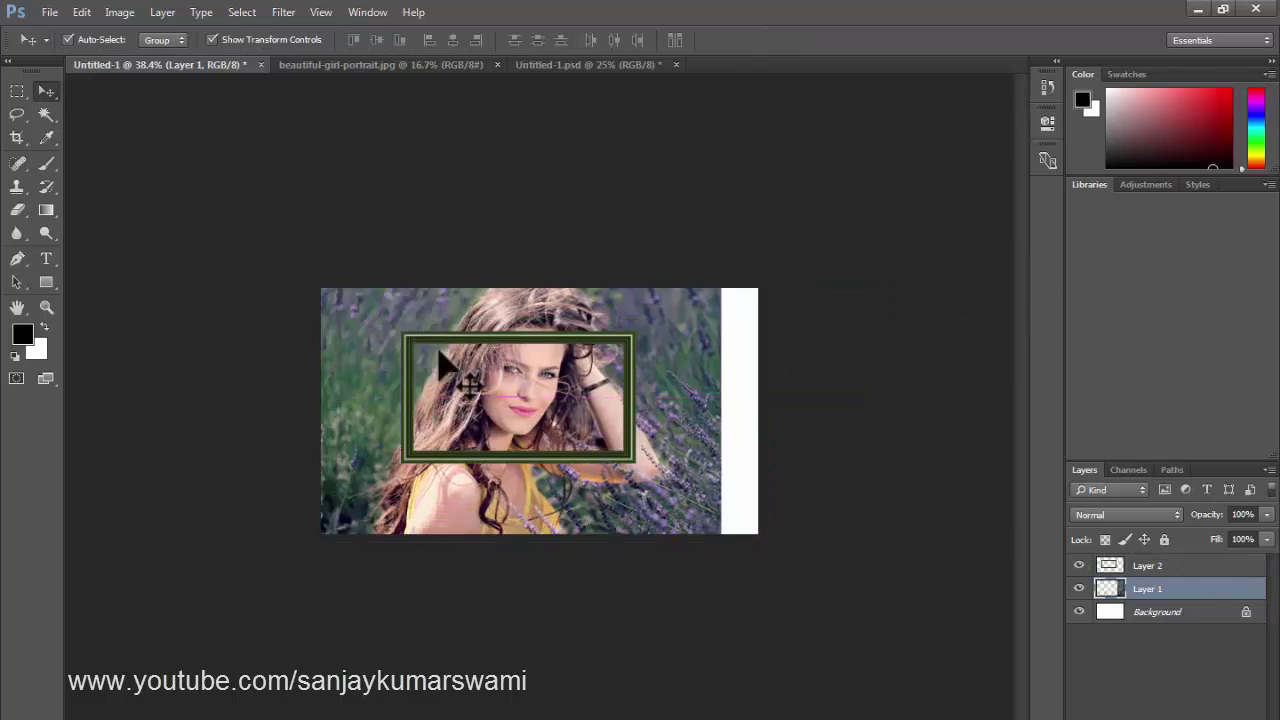
key(ctrl+z)
key(ctrl+z)
key(ctrl+alt+z)
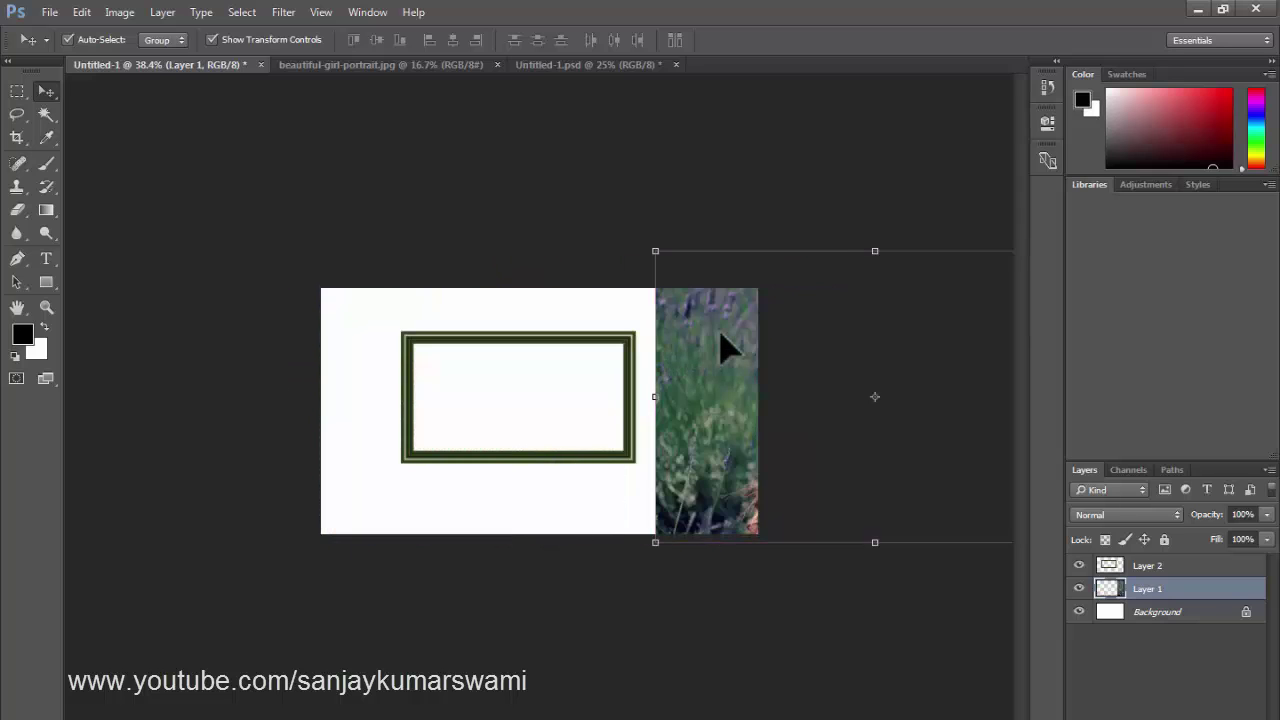
key(ctrl+alt+z)
Copy the whole photo on Layer 1, move it almost off the canvas's right edge, and shift the frame slightly left
key(ctrl+a)
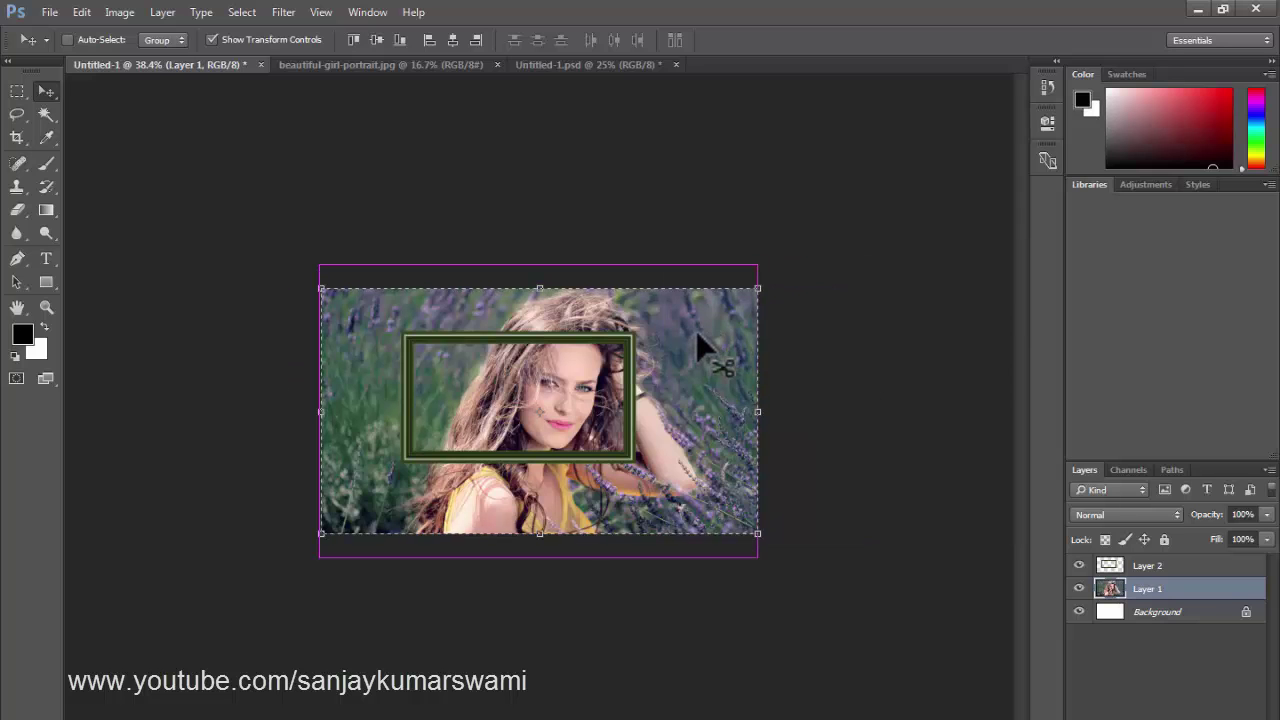
drag(697, 340, 749, 357)
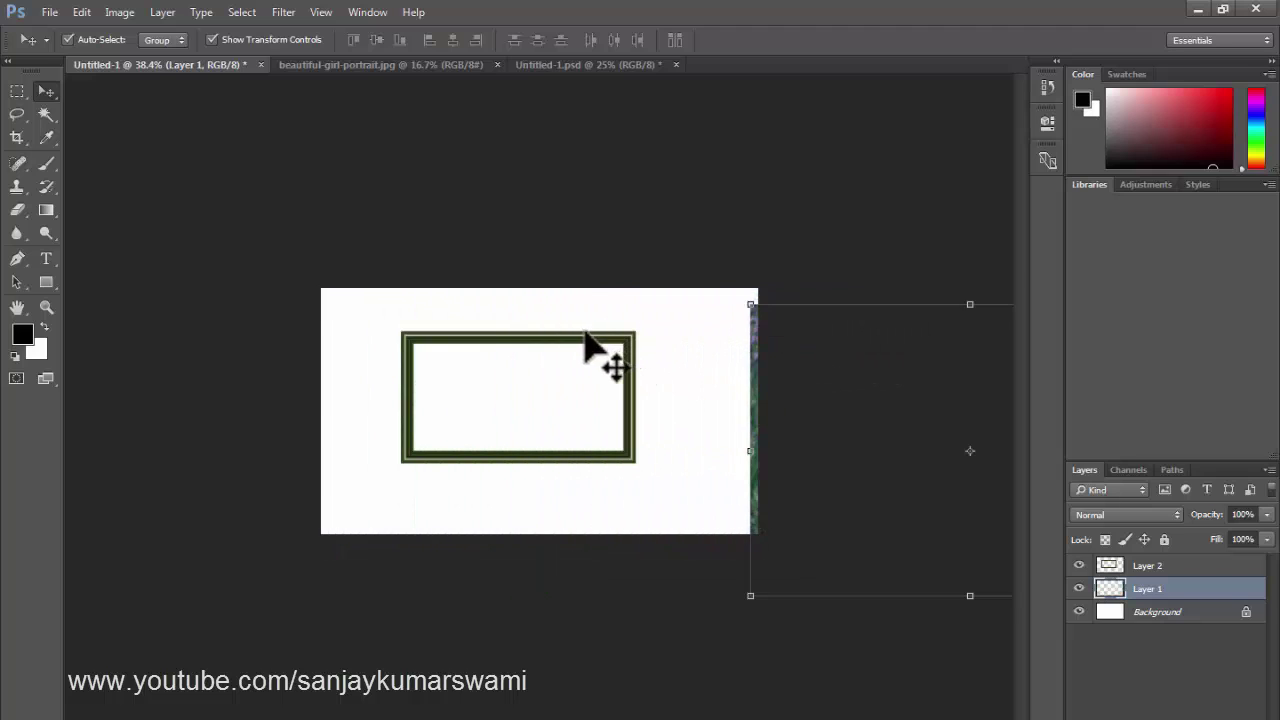
drag(588, 343, 563, 348)
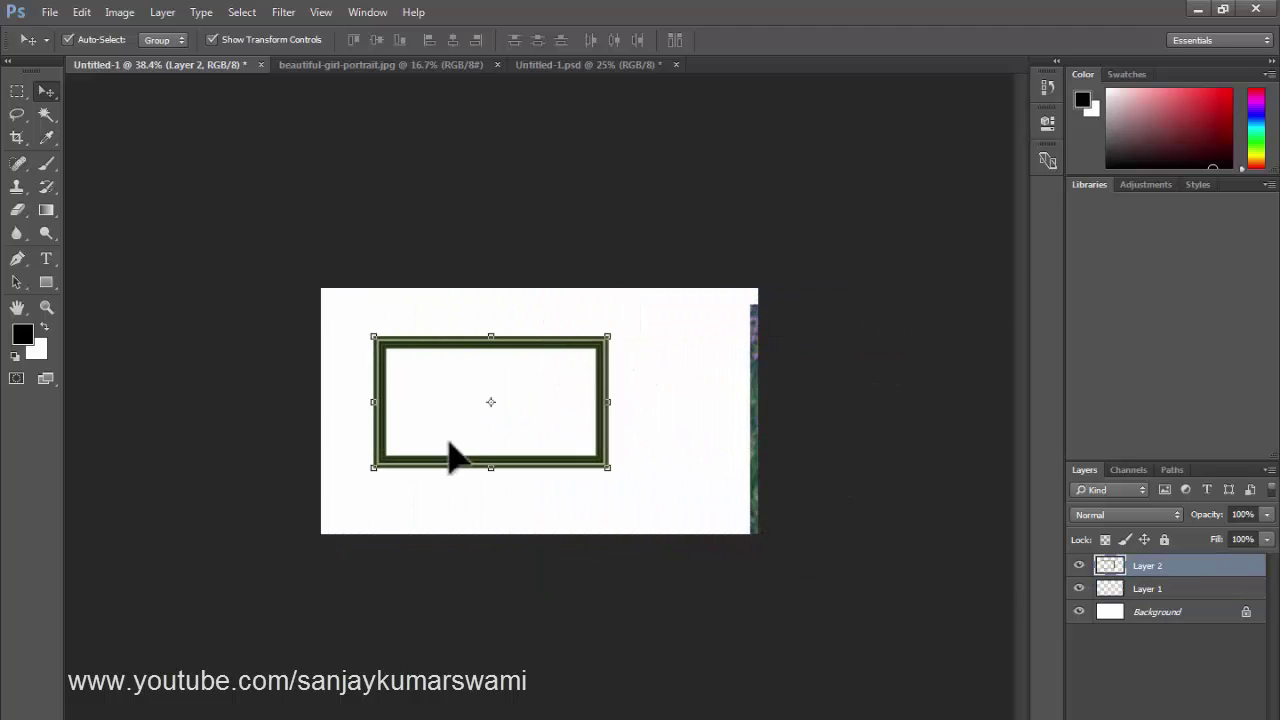
Select the frame's empty interior with the Magic Wand and paste the copied photo into that selection
click(41, 115)
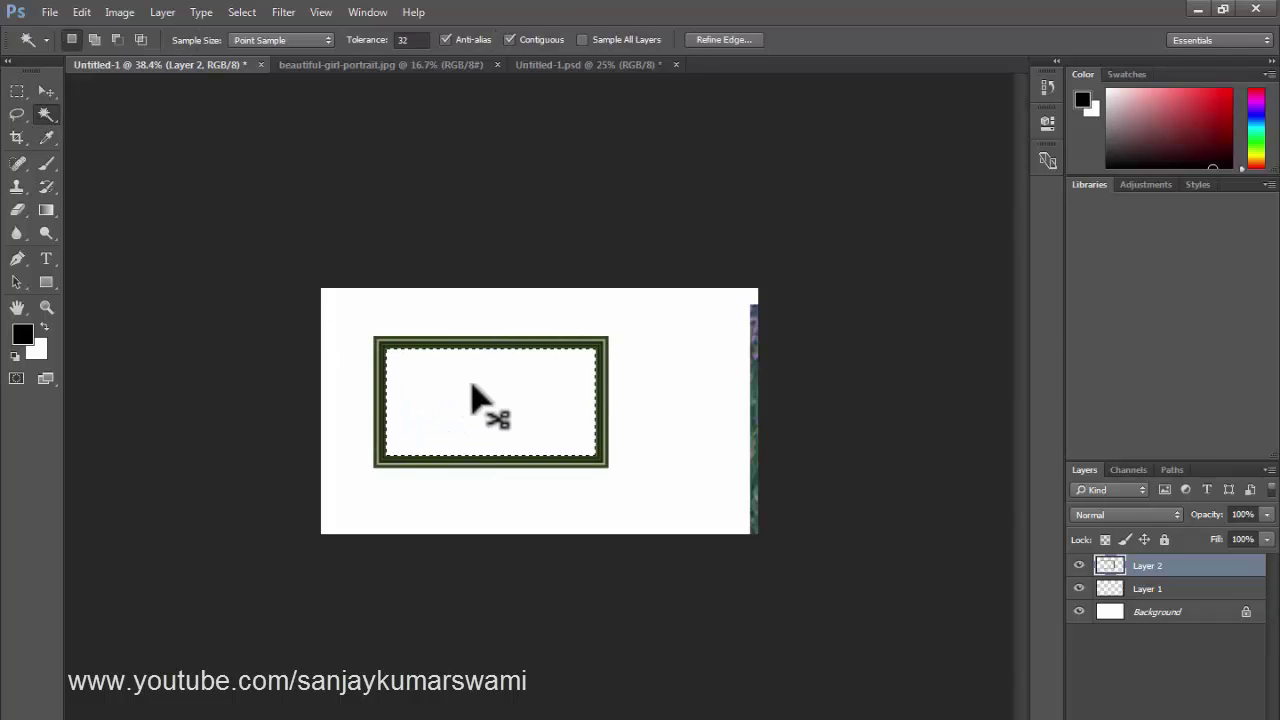
click(81, 12)
mouse_move(223, 185)
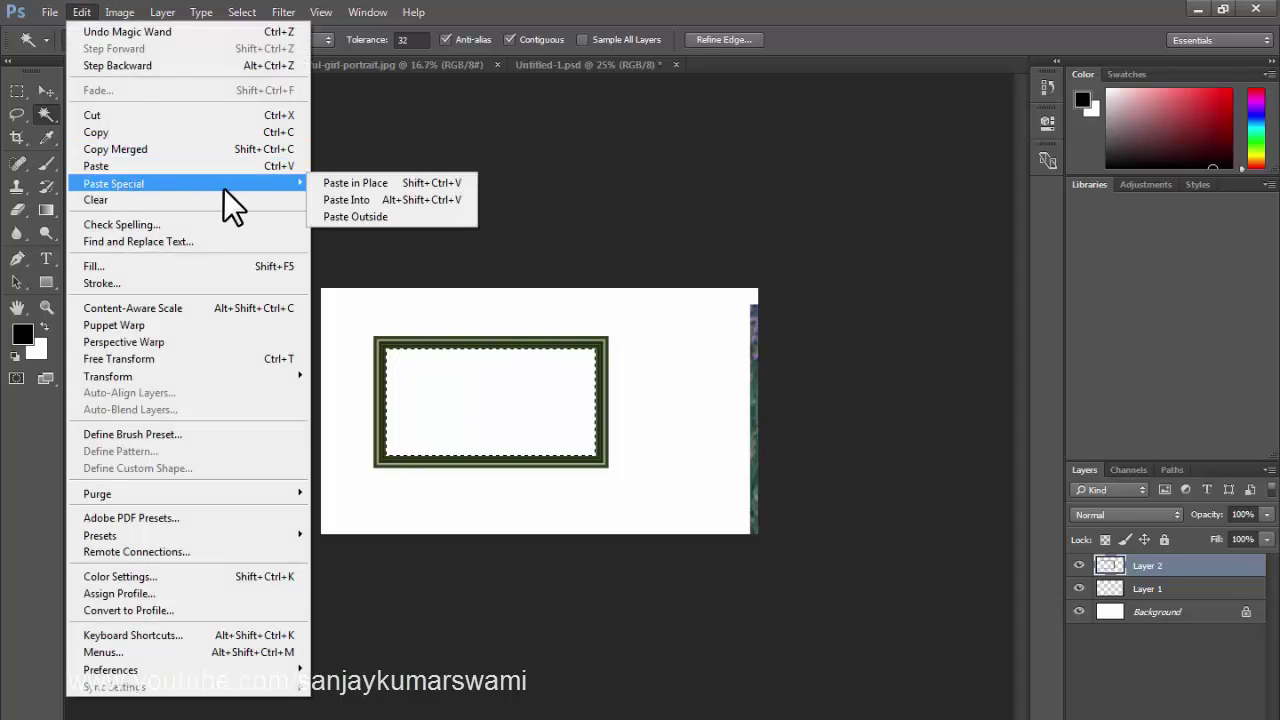
click(377, 203)
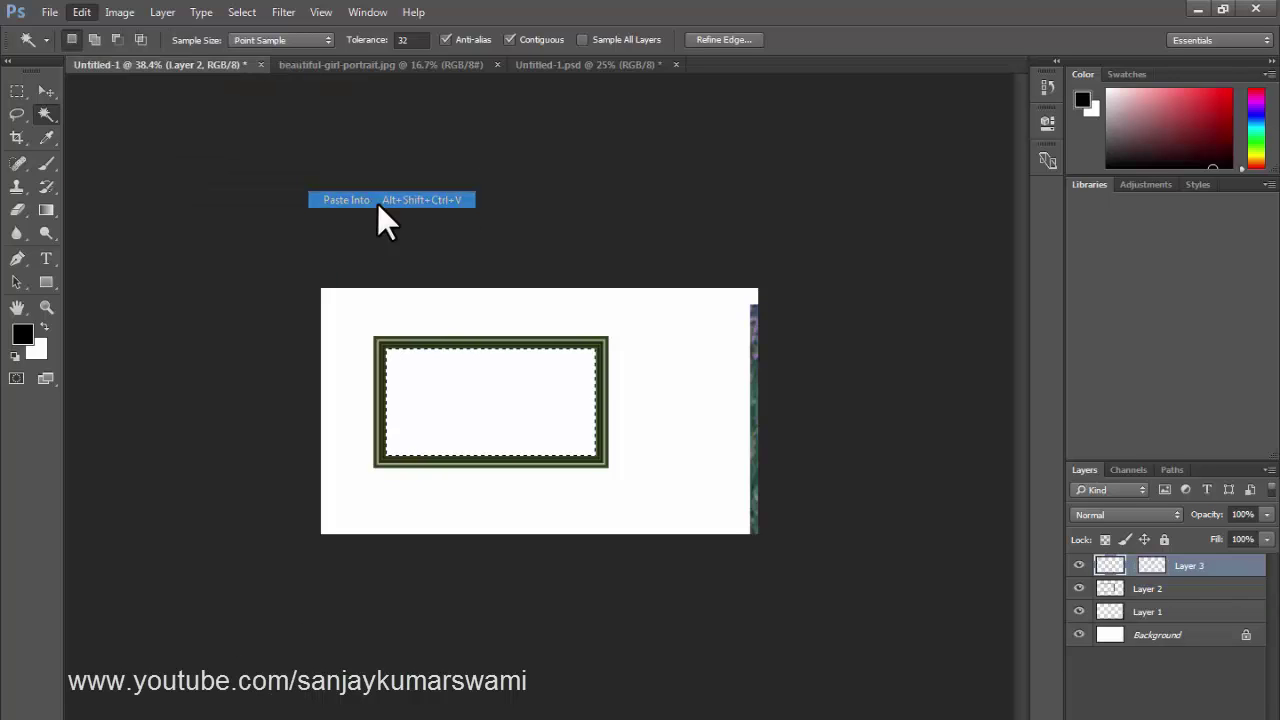
Scale the pasted photo on Layer 3 to about 54% and fit it inside the frame's opening
key(v)
click(1150, 566)
key(a)
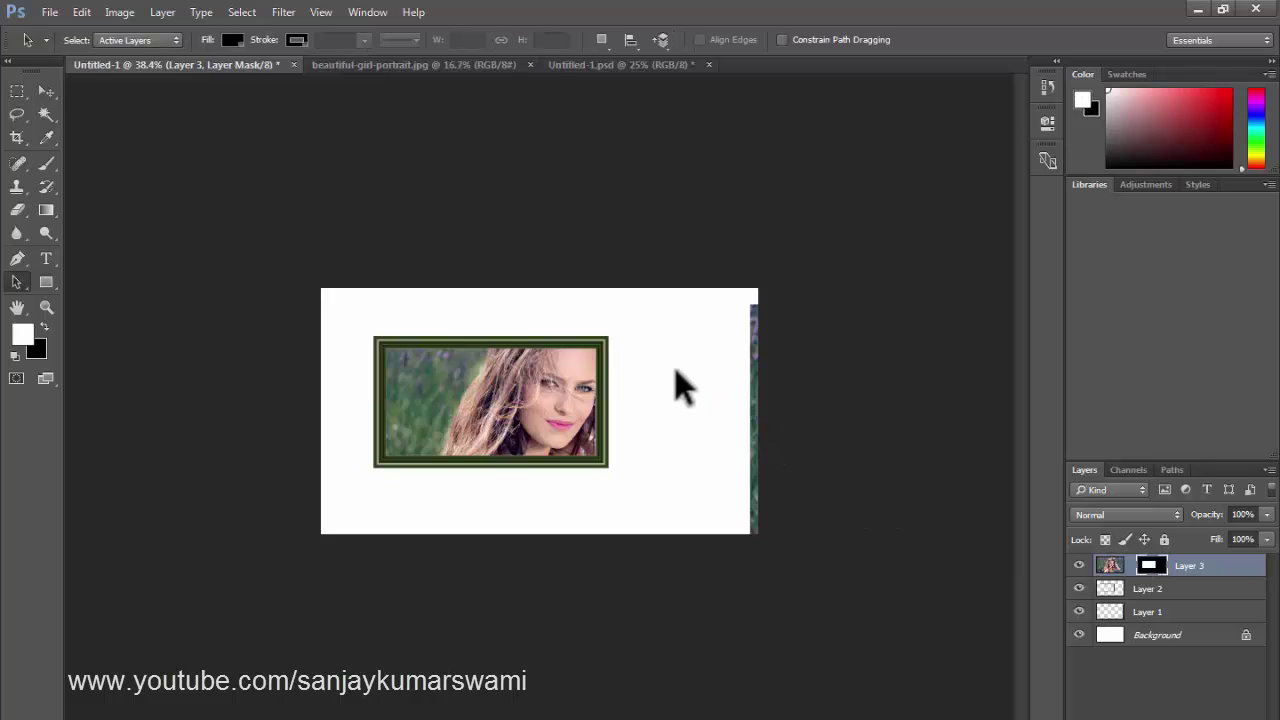
key(v)
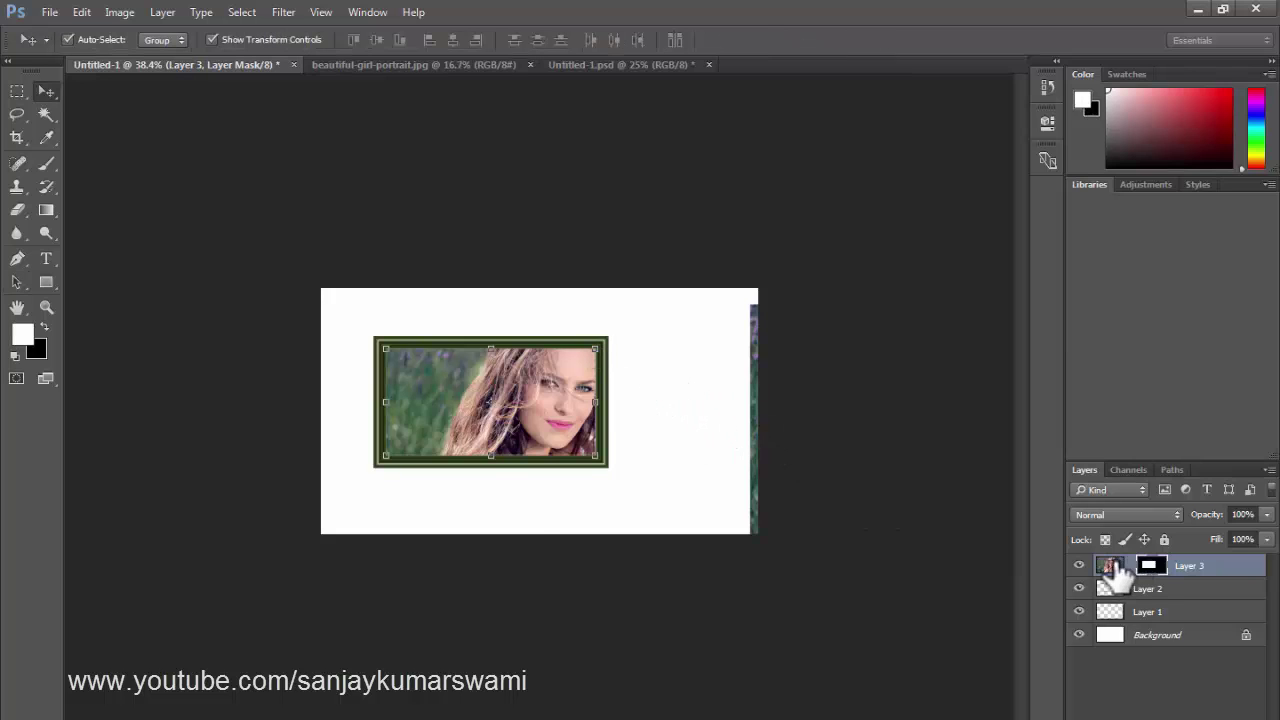
click(1110, 566)
drag(758, 289, 634, 343)
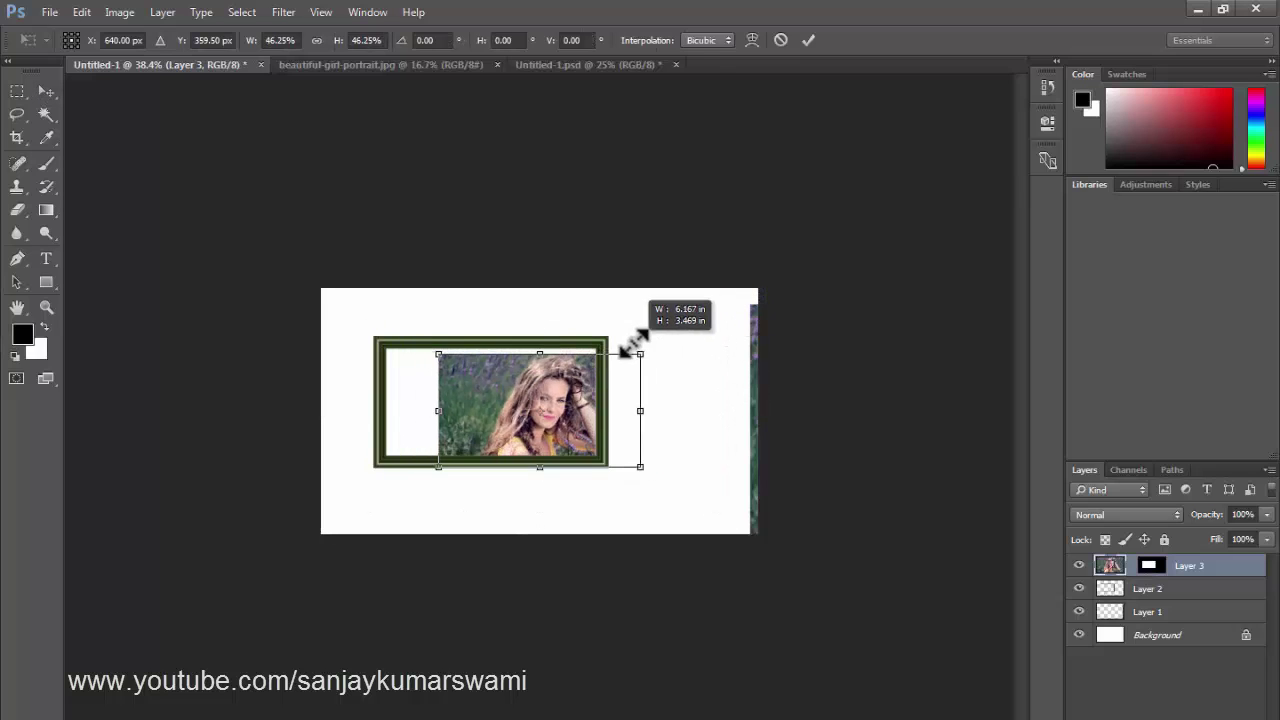
drag(582, 381, 532, 370)
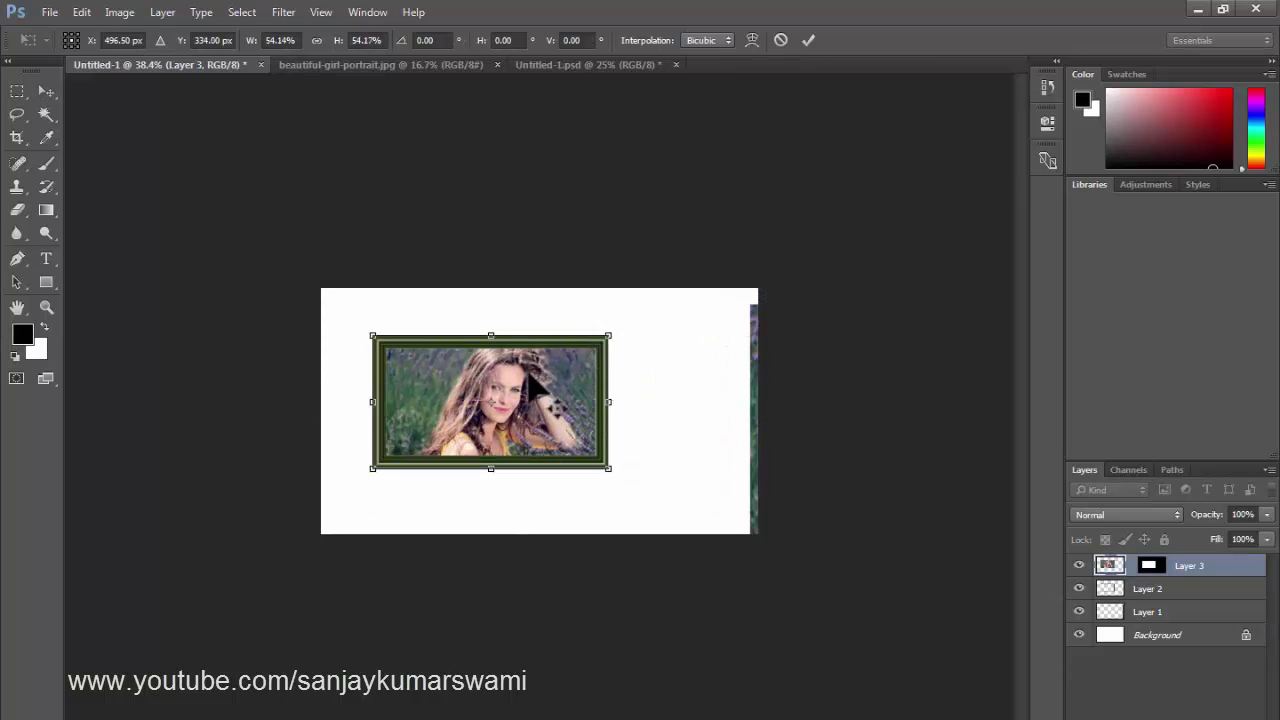
double_click(556, 410)
click(700, 445)
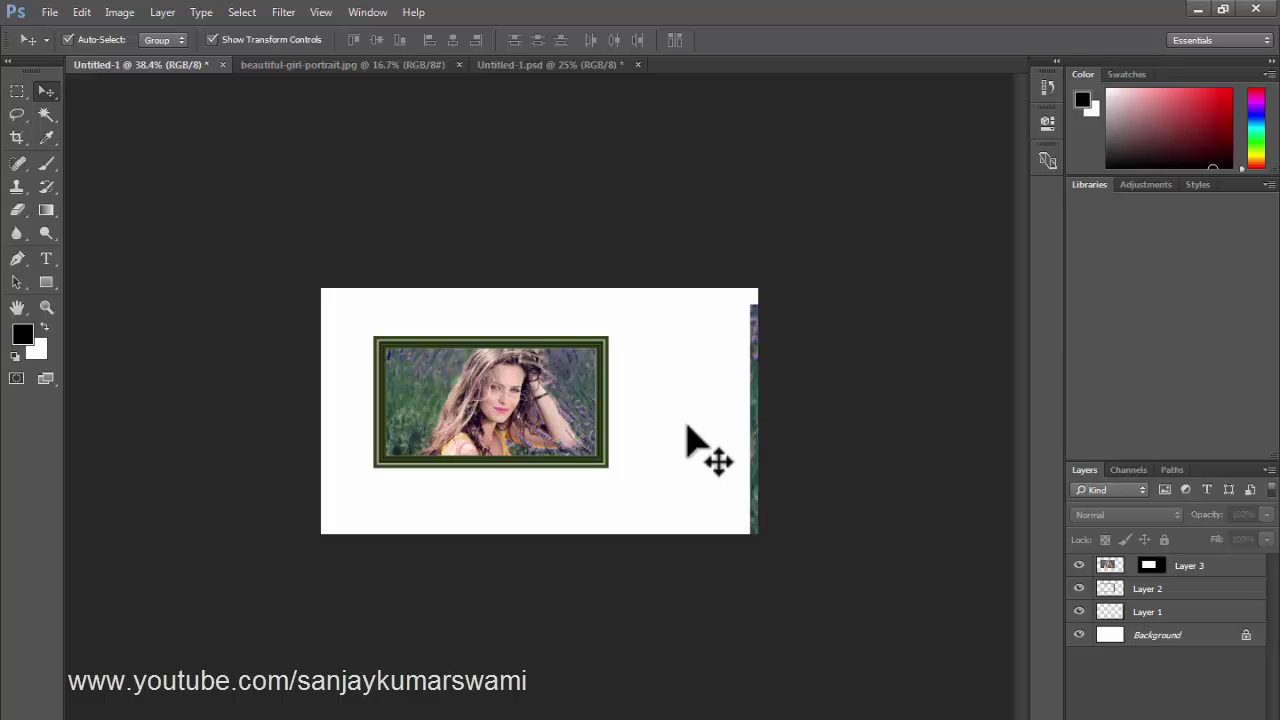
Undo the pasted photo, the layer moves and the frame's resizing, back to the full-size frame over the photo
key(ctrl+alt+z)
key(ctrl+alt+z)
key(ctrl+alt+z)
key(ctrl+alt+z)
key(ctrl+alt+z)
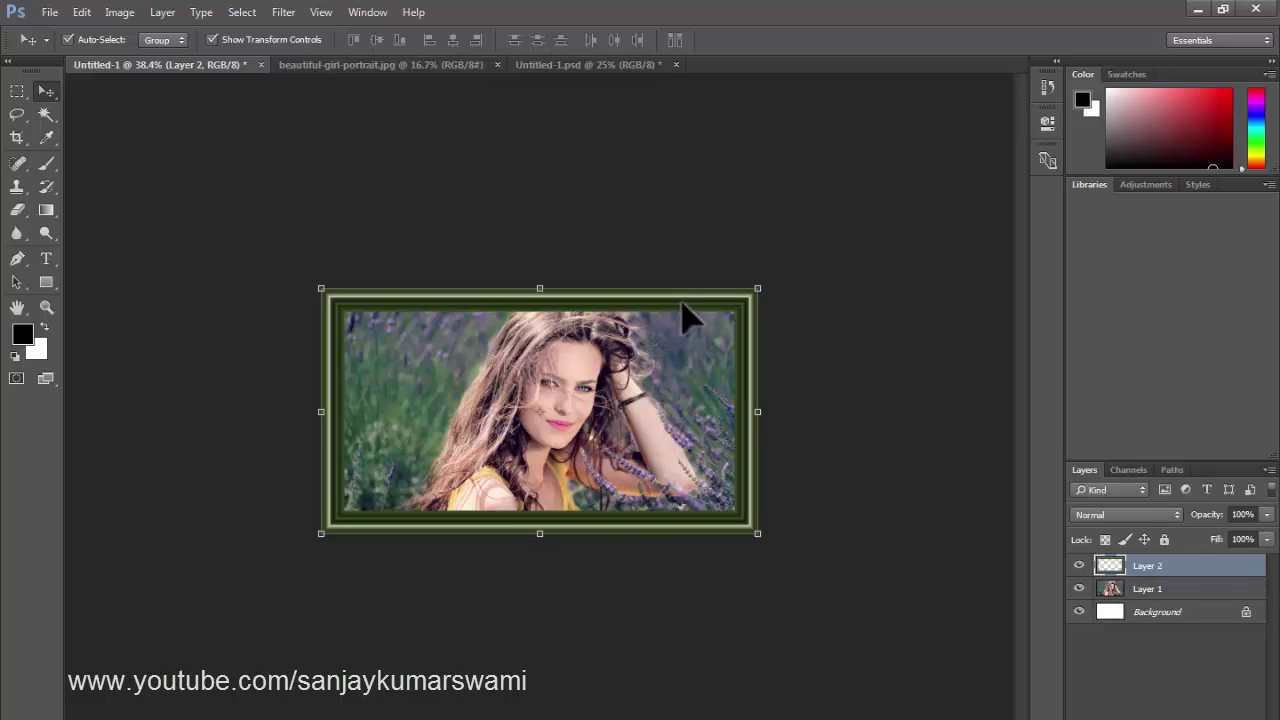
Undo the rendered frame and the added Layer 2, leaving only the portrait on Layer 1 above the background
key(ctrl+alt+z)
key(ctrl+alt+z)
key(ctrl+alt+z)
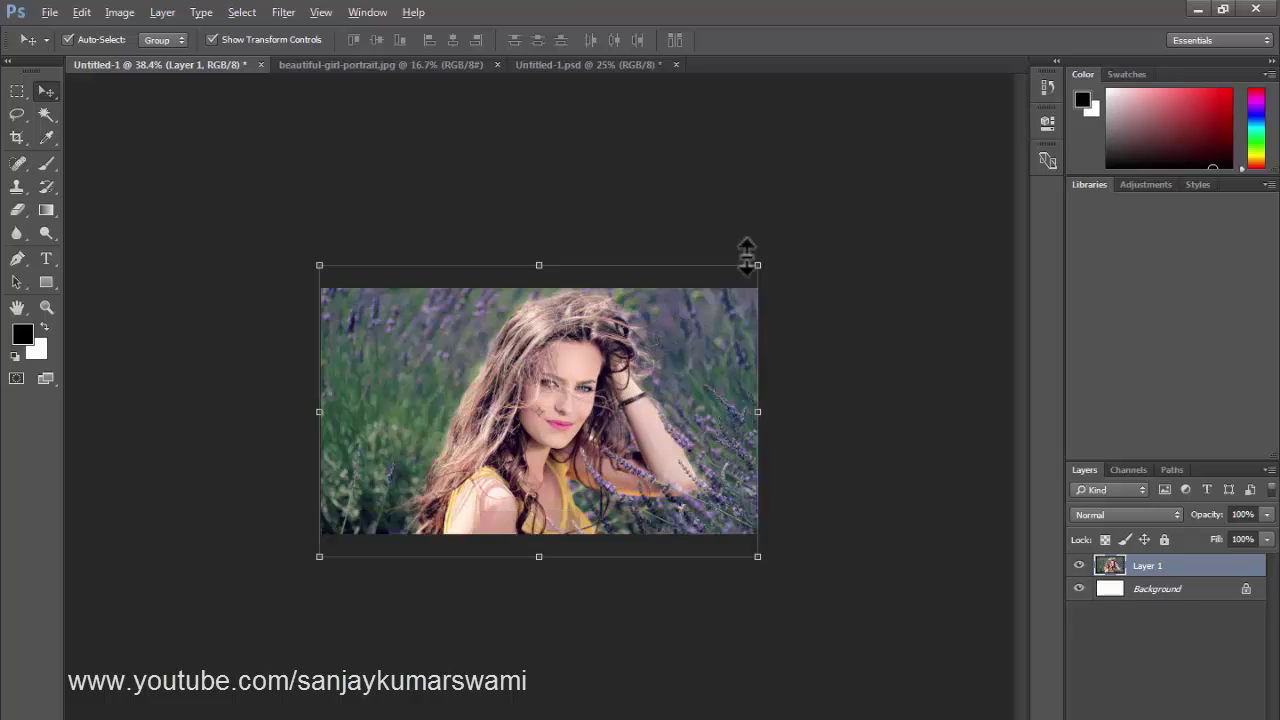
Scale the portrait on Layer 1 down proportionally to slightly over half the canvas width
drag(757, 262, 639, 343)
key(Return)
key(ctrl+0)
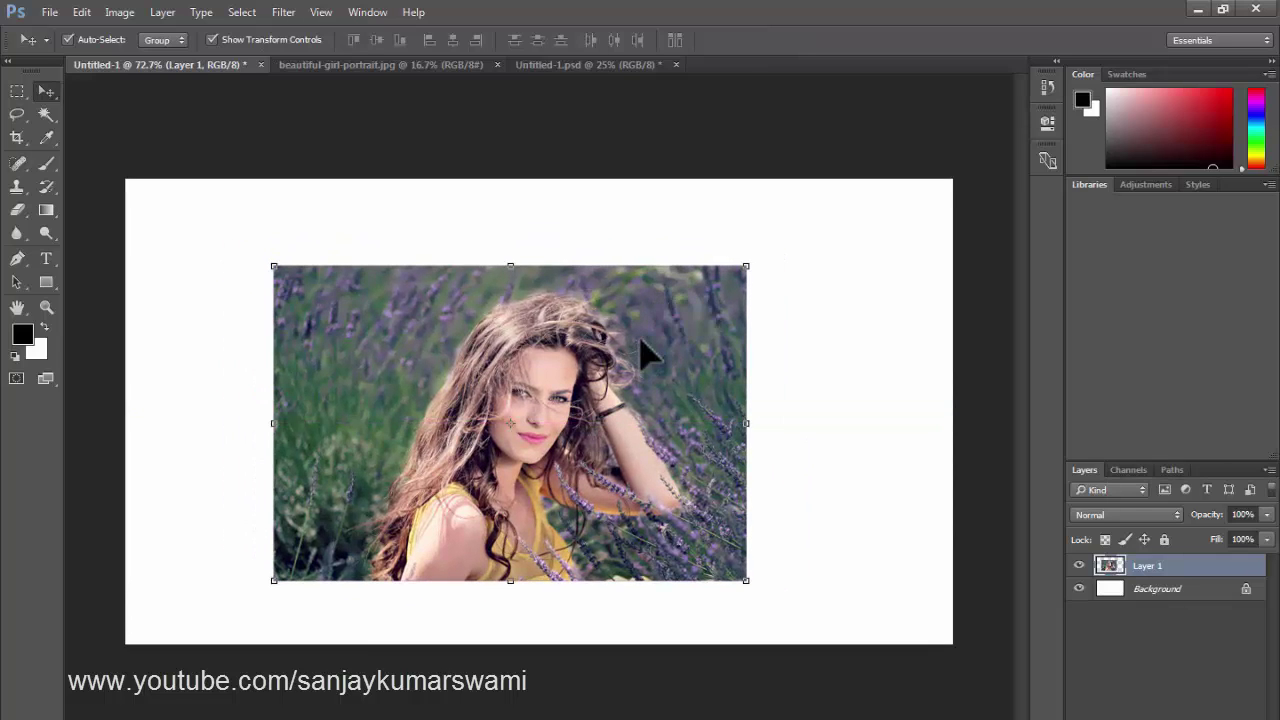
Try reapplying the last Picture Frame filter directly to Layer 1, and undo it
click(281, 12)
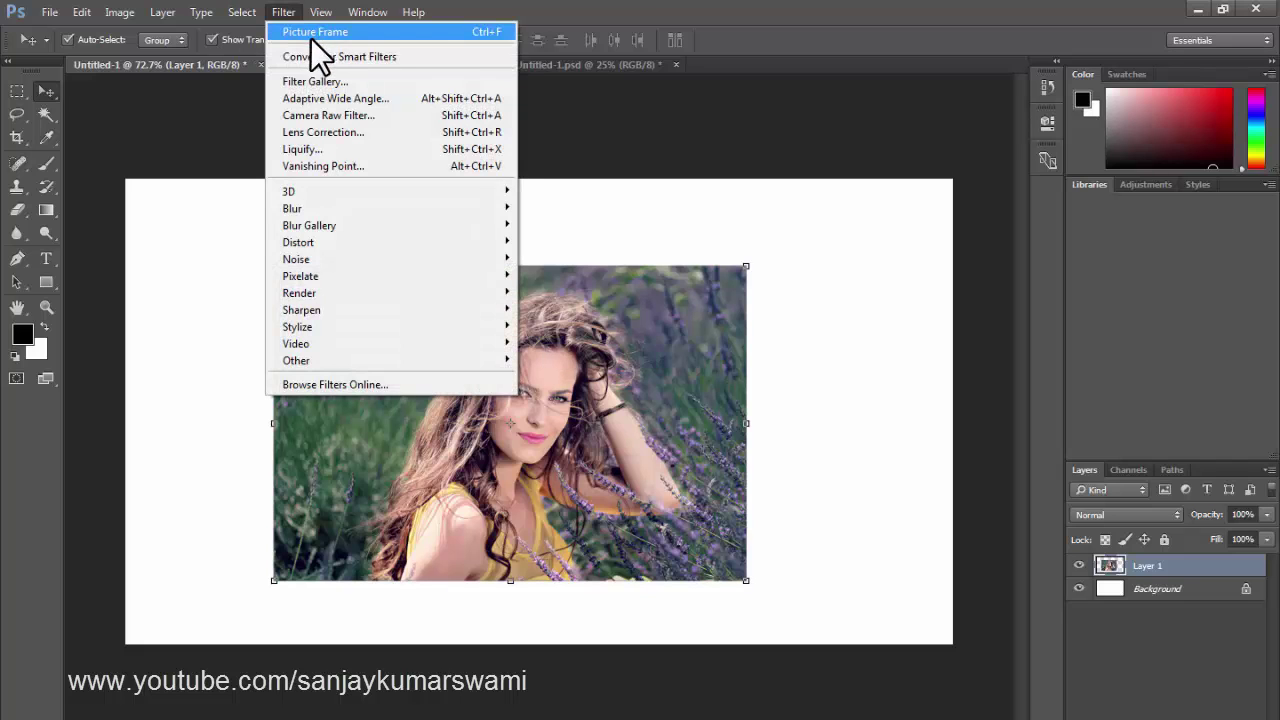
click(438, 34)
scroll(598, 381, down, 5)
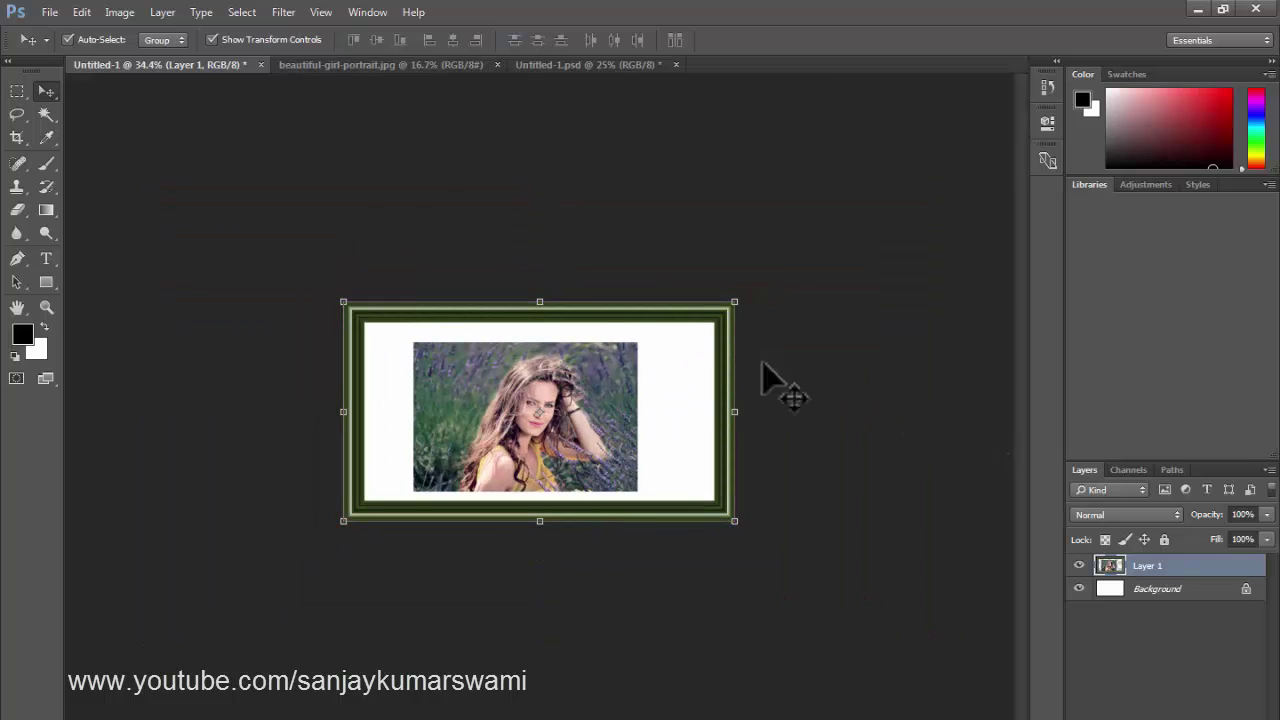
key(ctrl+z)
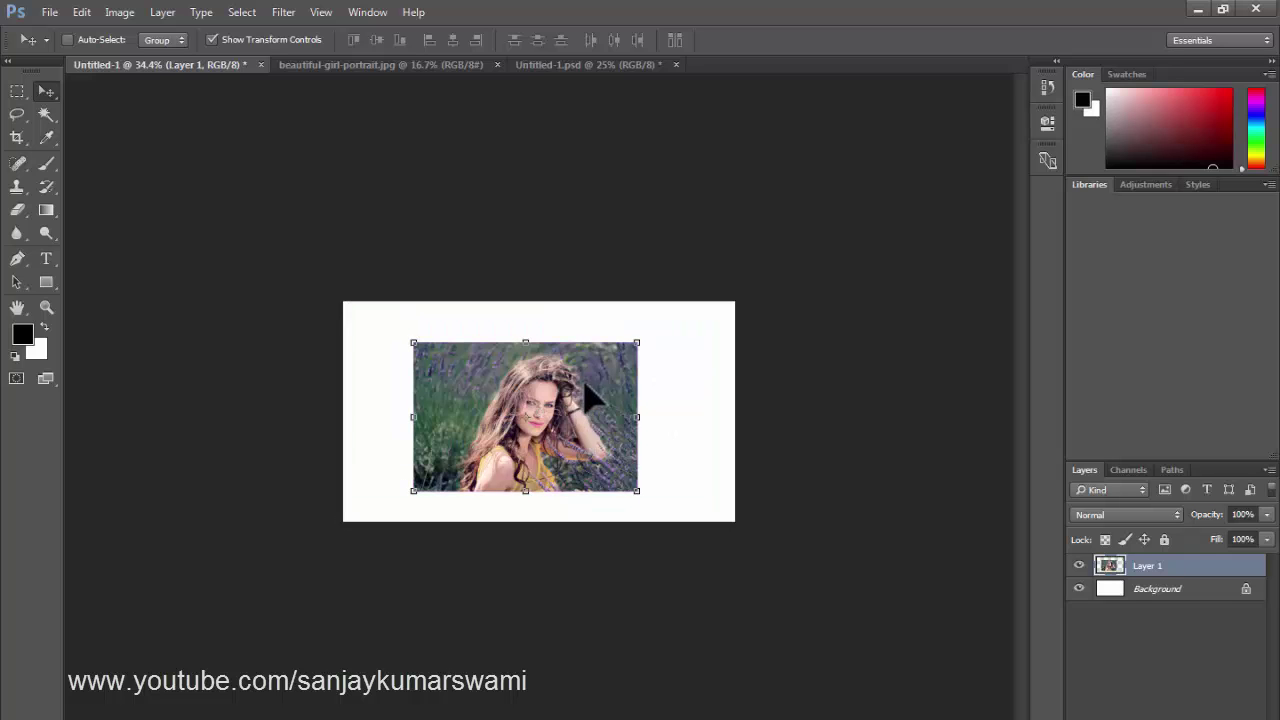
Load the Layer 1 Transparency channel as a new selection around the portrait
scroll(568, 417, up, 5)
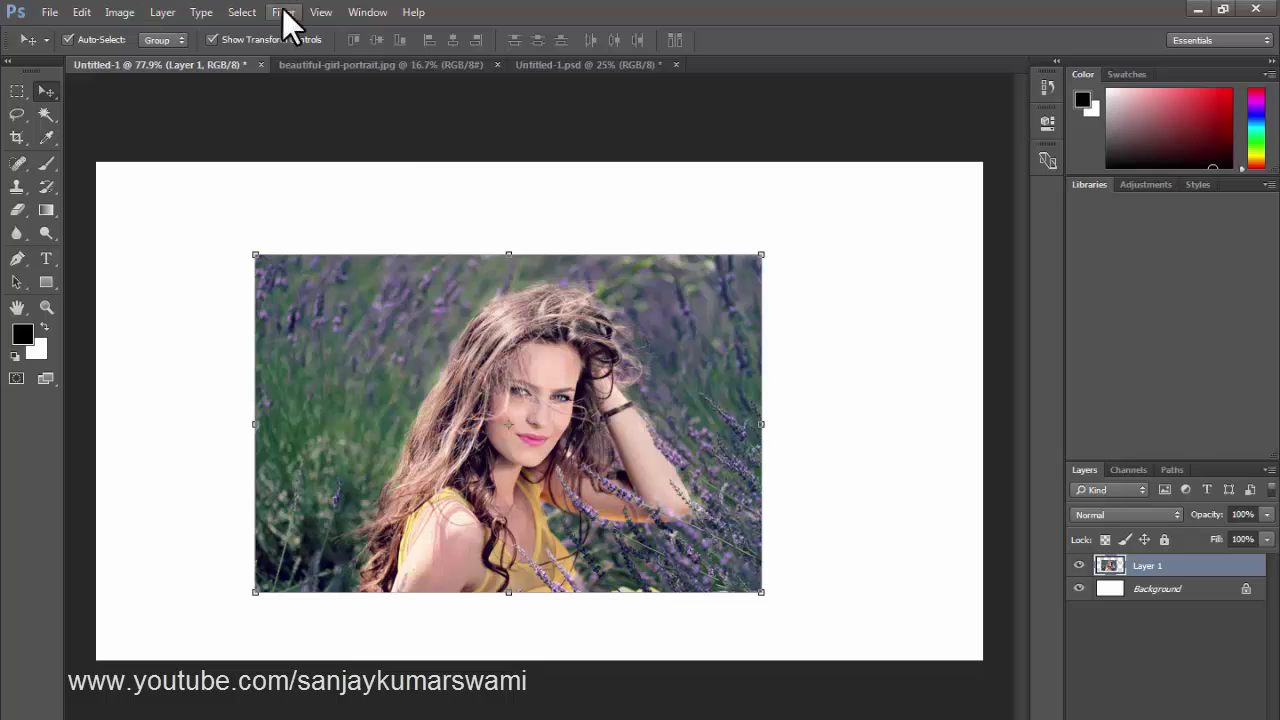
click(245, 13)
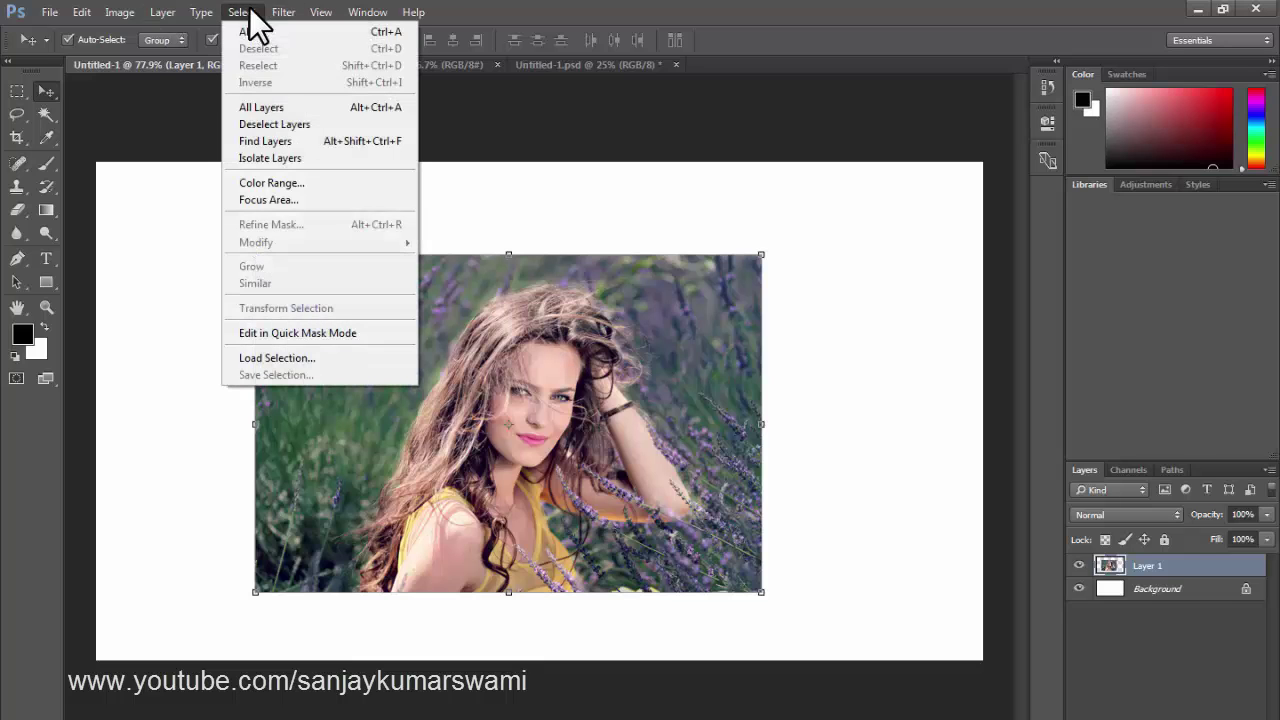
click(285, 352)
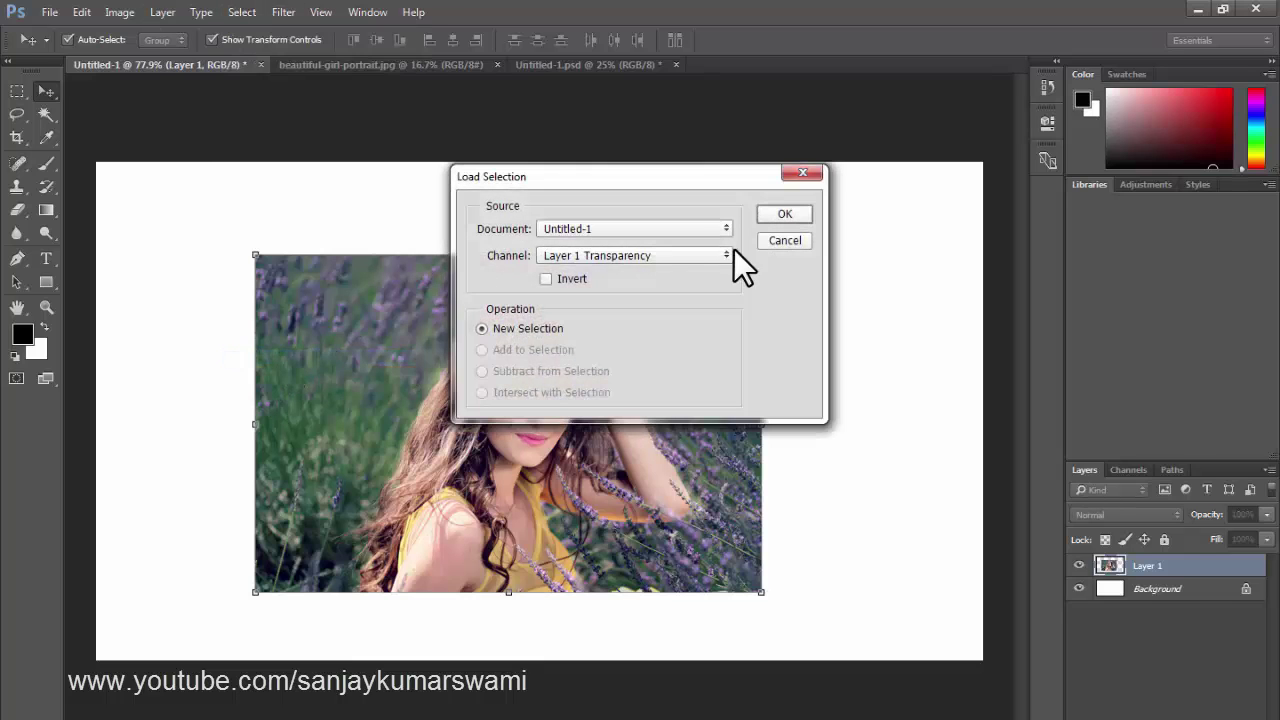
click(778, 215)
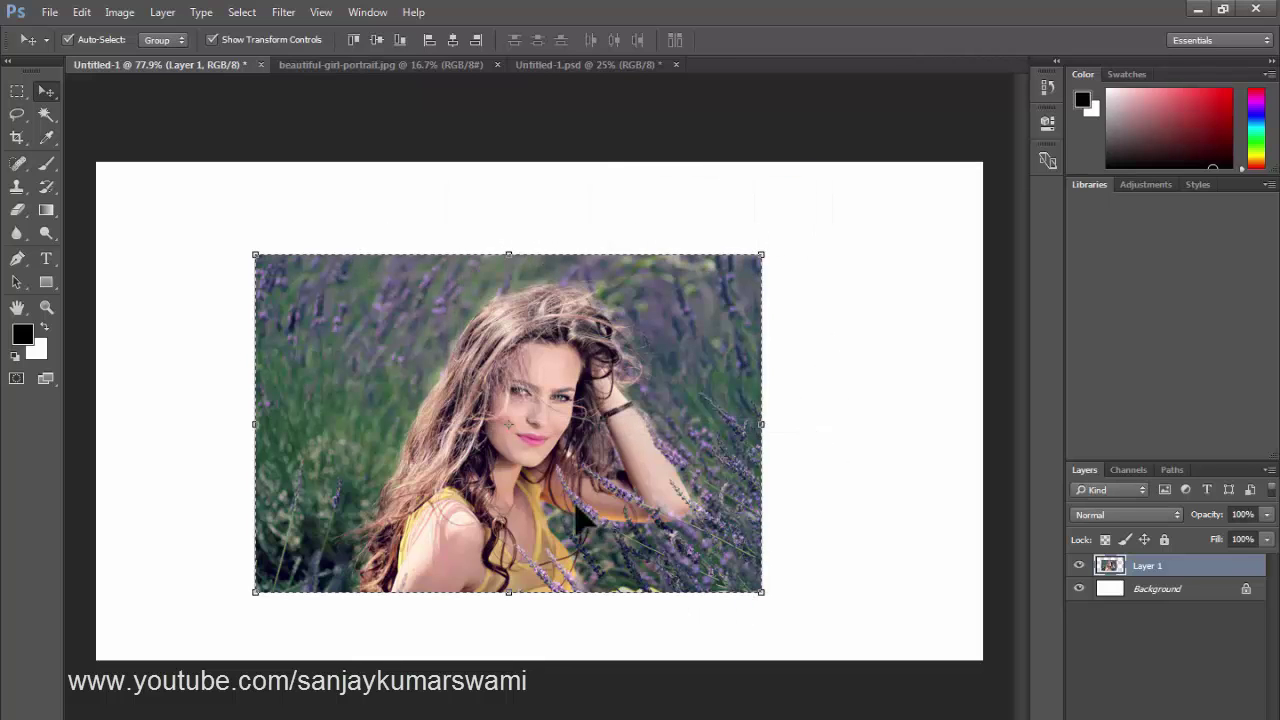
Try moving the selection outline with the Marquee tool and restore it around the portrait
key(m)
drag(548, 402, 506, 390)
key(ctrl+z)
drag(487, 341, 474, 360)
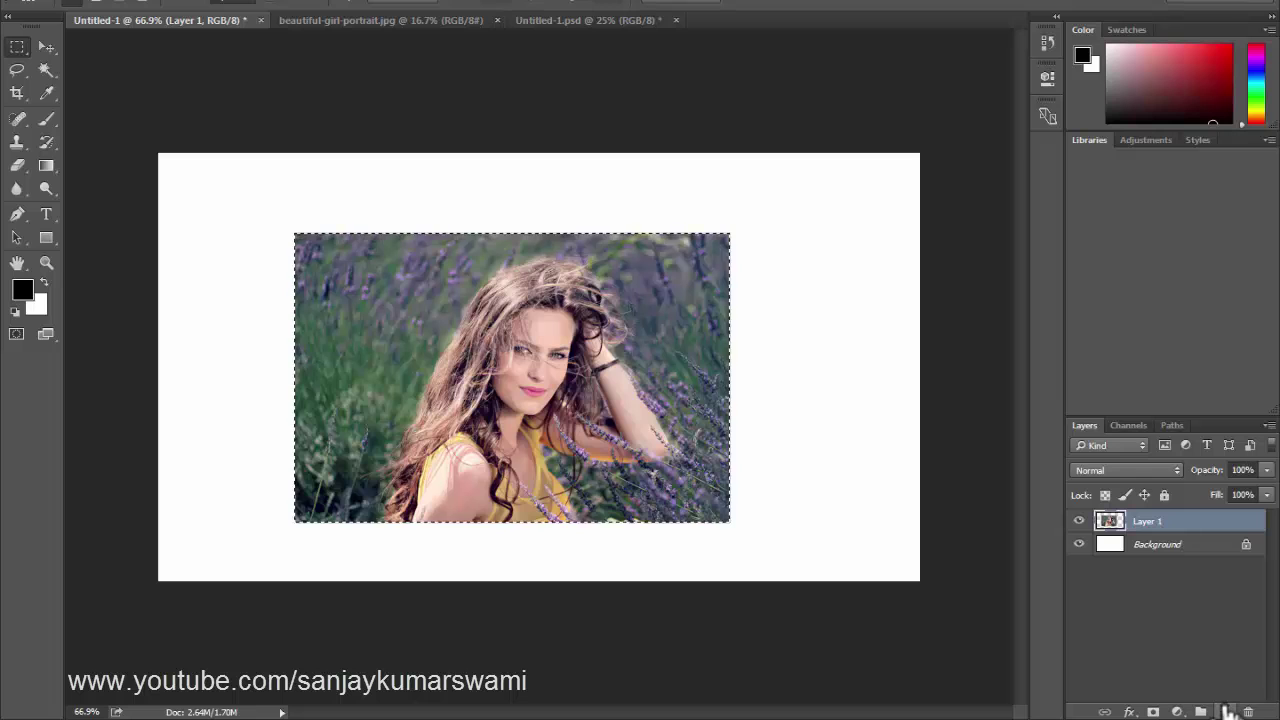
Create a new layer and render a Picture Frame on it using 44: Inverse Rounded Art Frame1 with size 34 and arrangement 43
click(1228, 711)
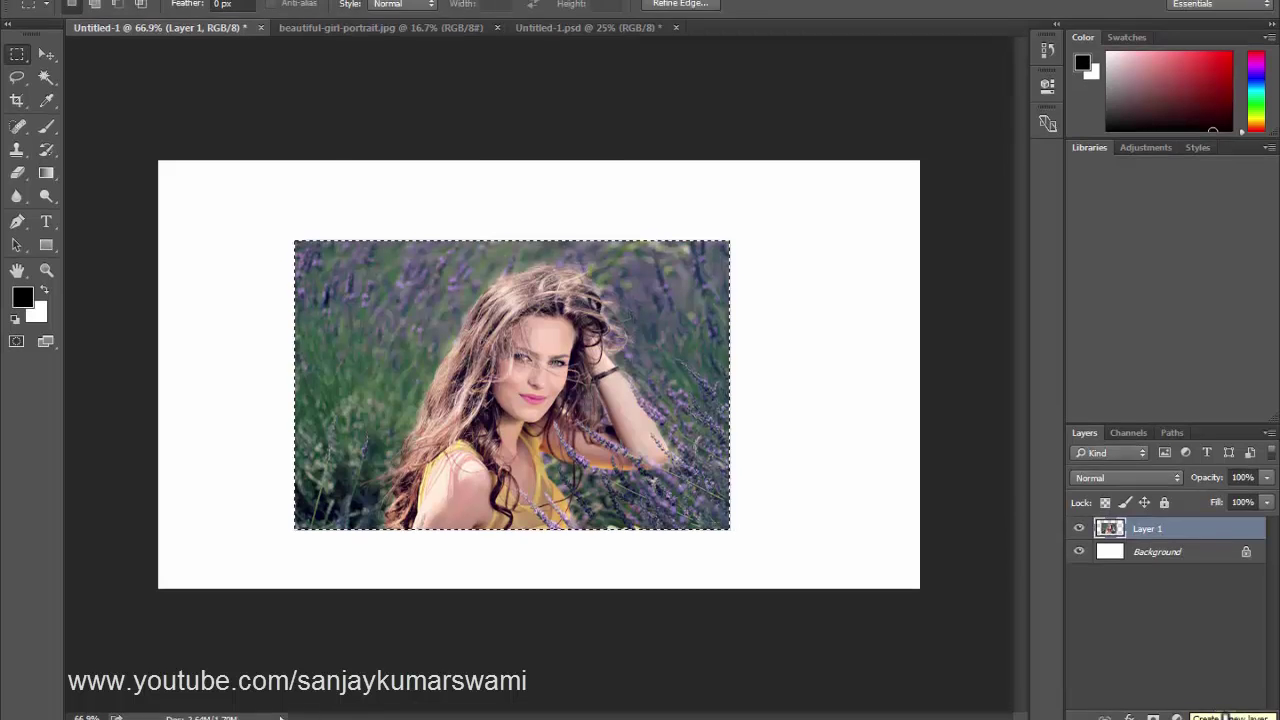
click(284, 1)
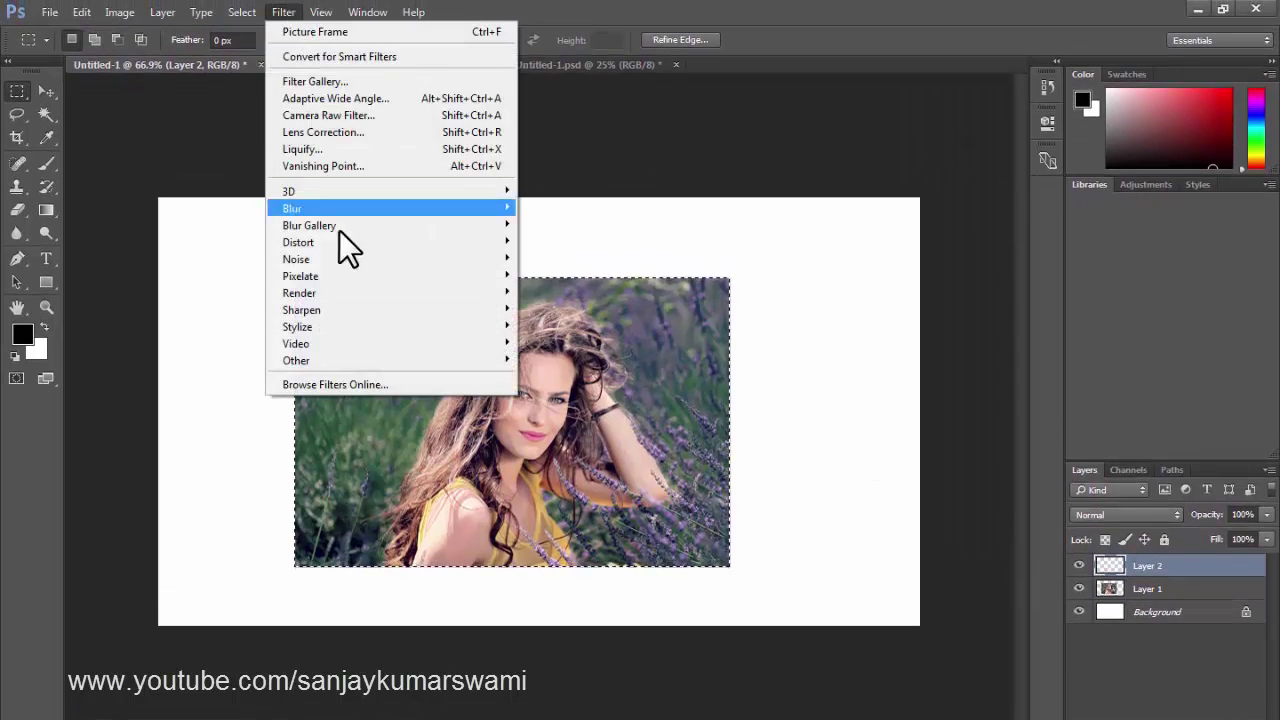
mouse_move(457, 293)
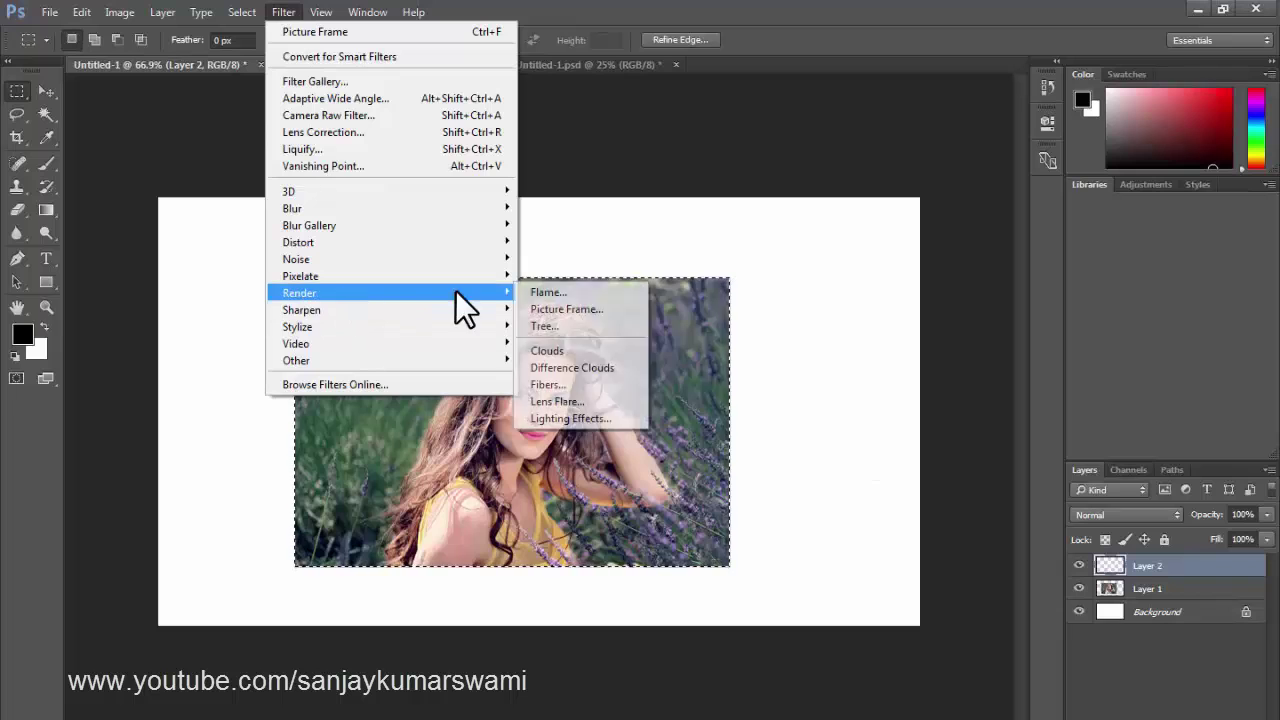
click(565, 308)
click(830, 196)
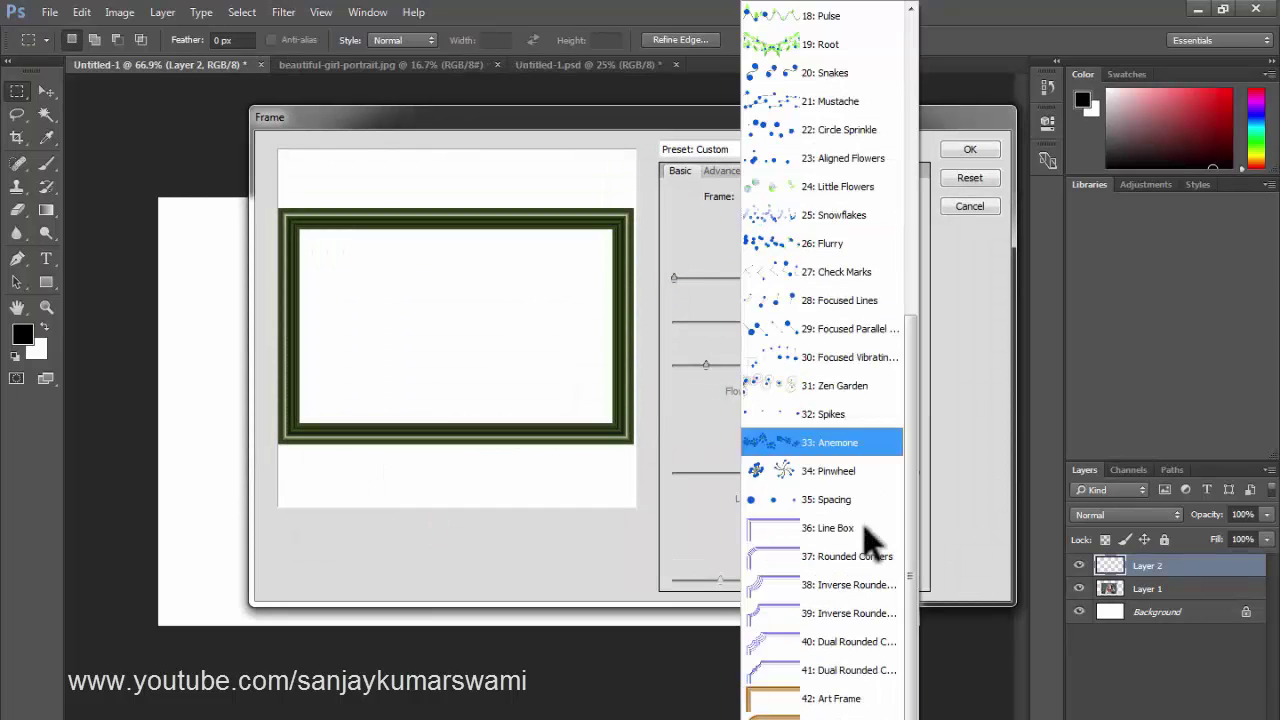
click(808, 718)
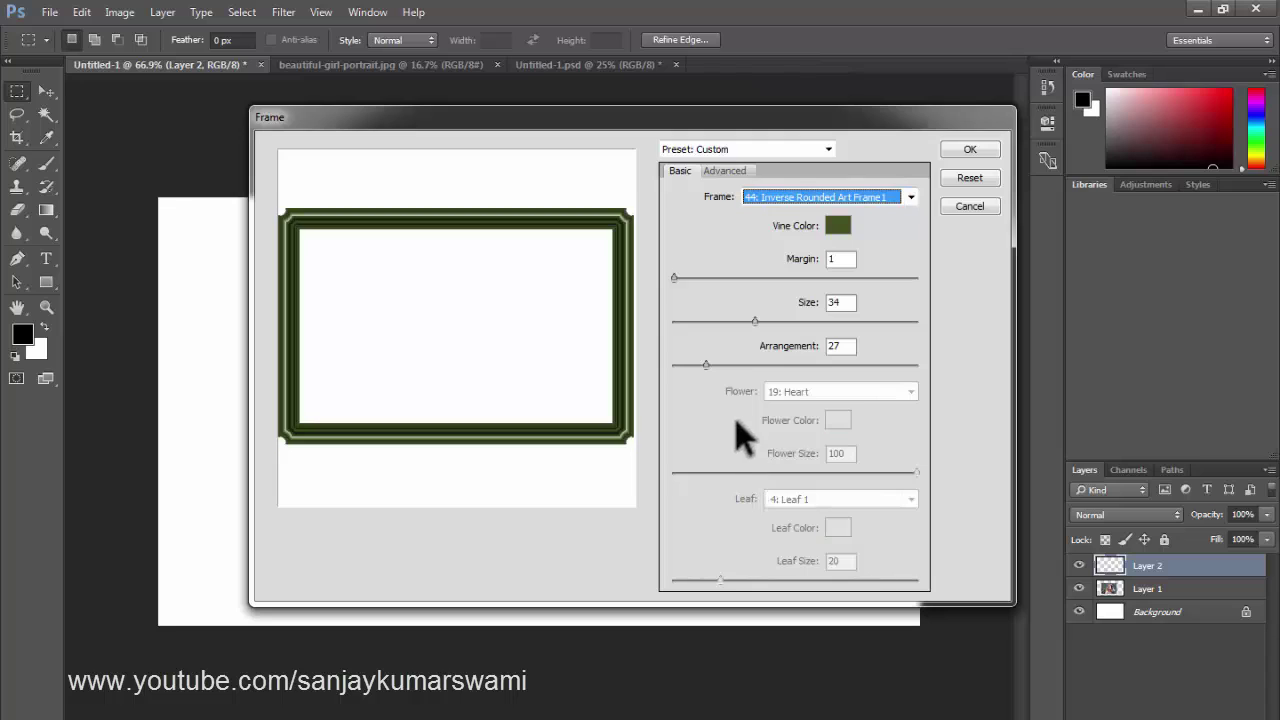
click(725, 171)
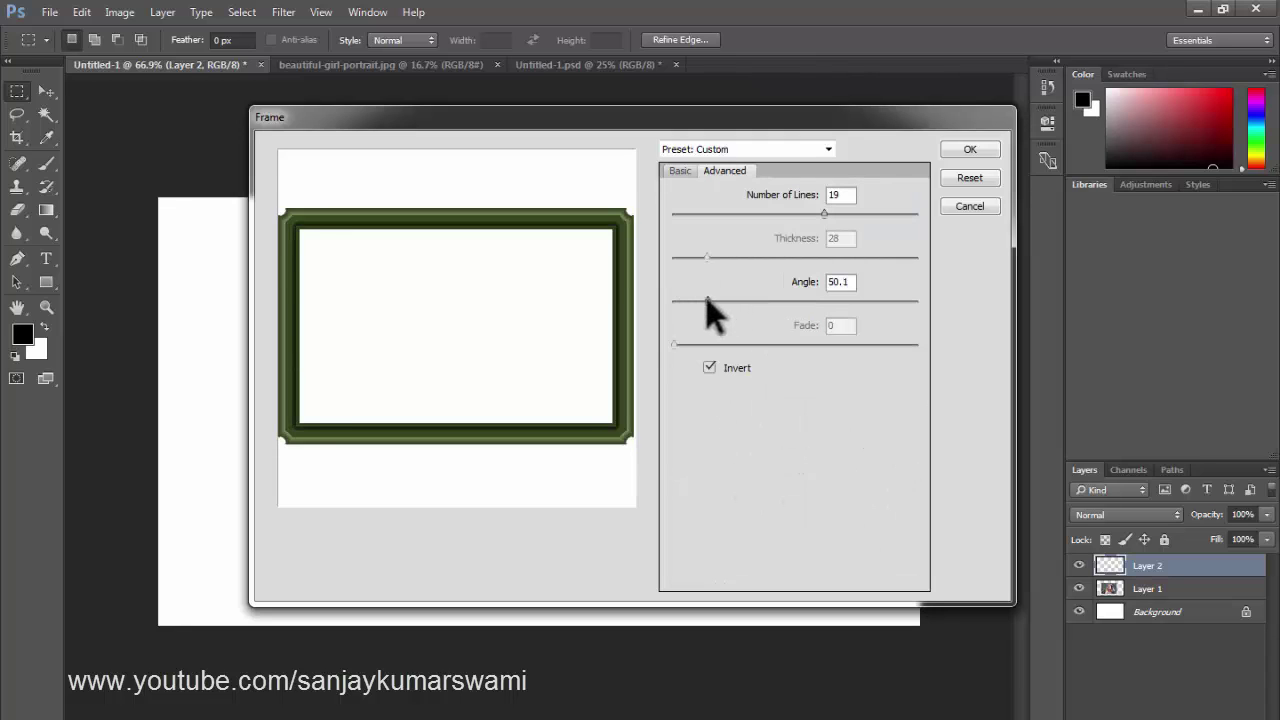
click(972, 152)
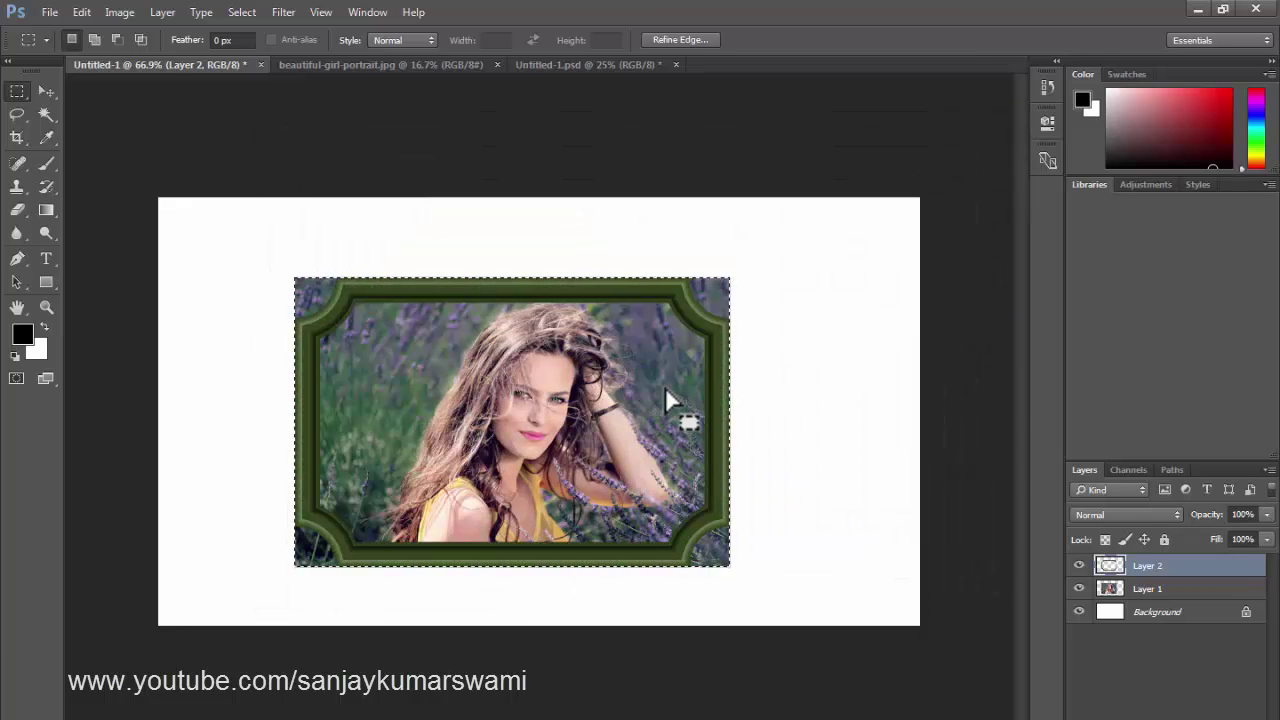
Clear the selection, try moving the frame layer off the portrait, and undo the move
click(586, 254)
key(v)
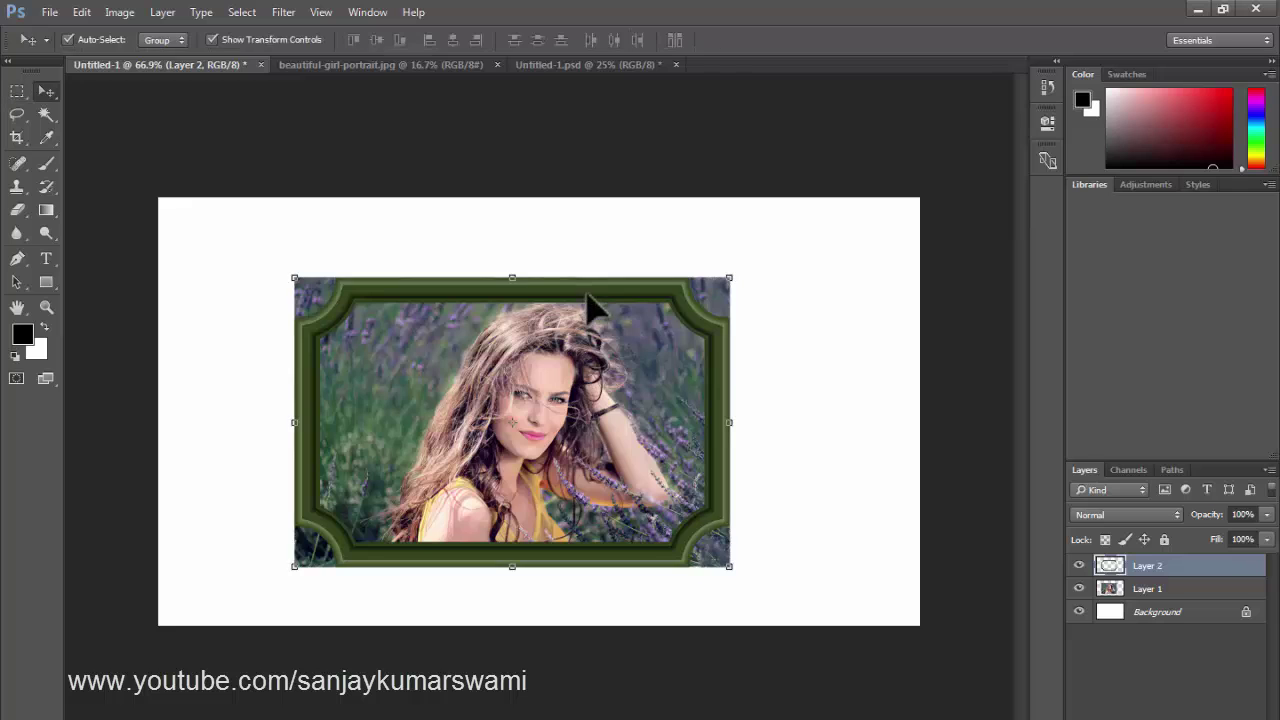
drag(591, 306, 602, 276)
mouse_move(519, 296)
mouse_down()
mouse_move(694, 366)
mouse_move(520, 297)
mouse_up()
click(650, 243)
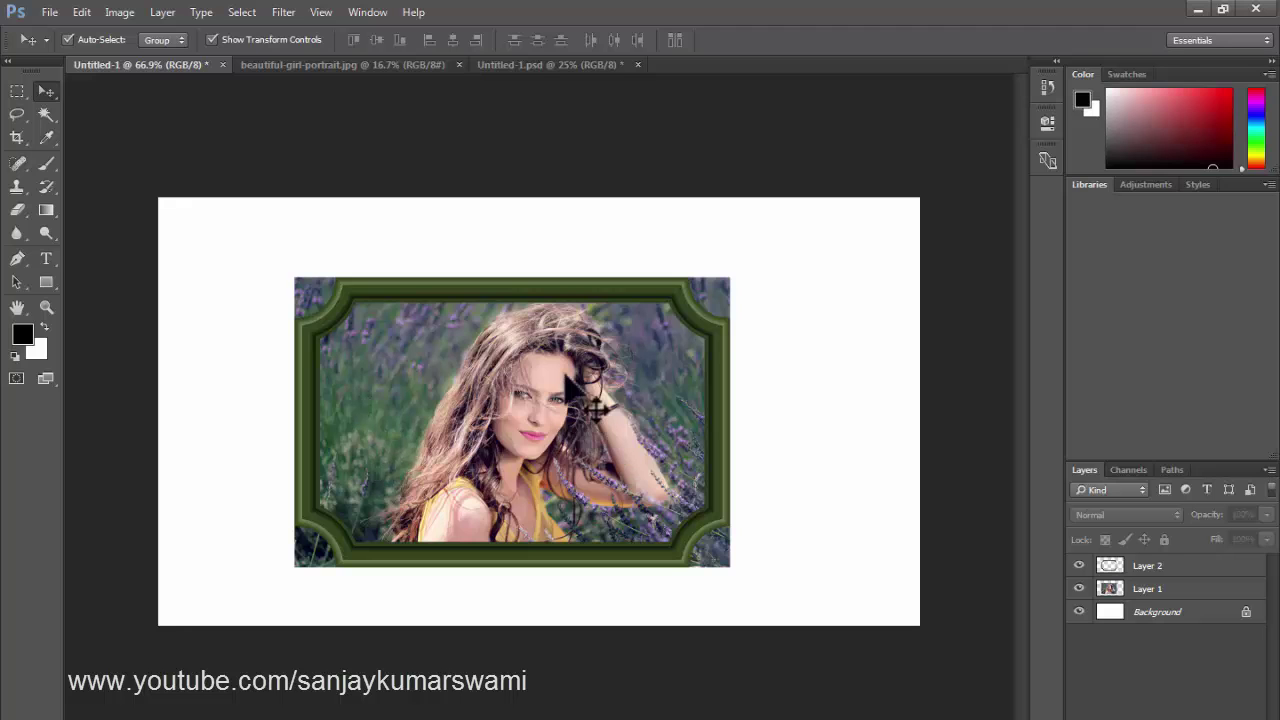
click(466, 304)
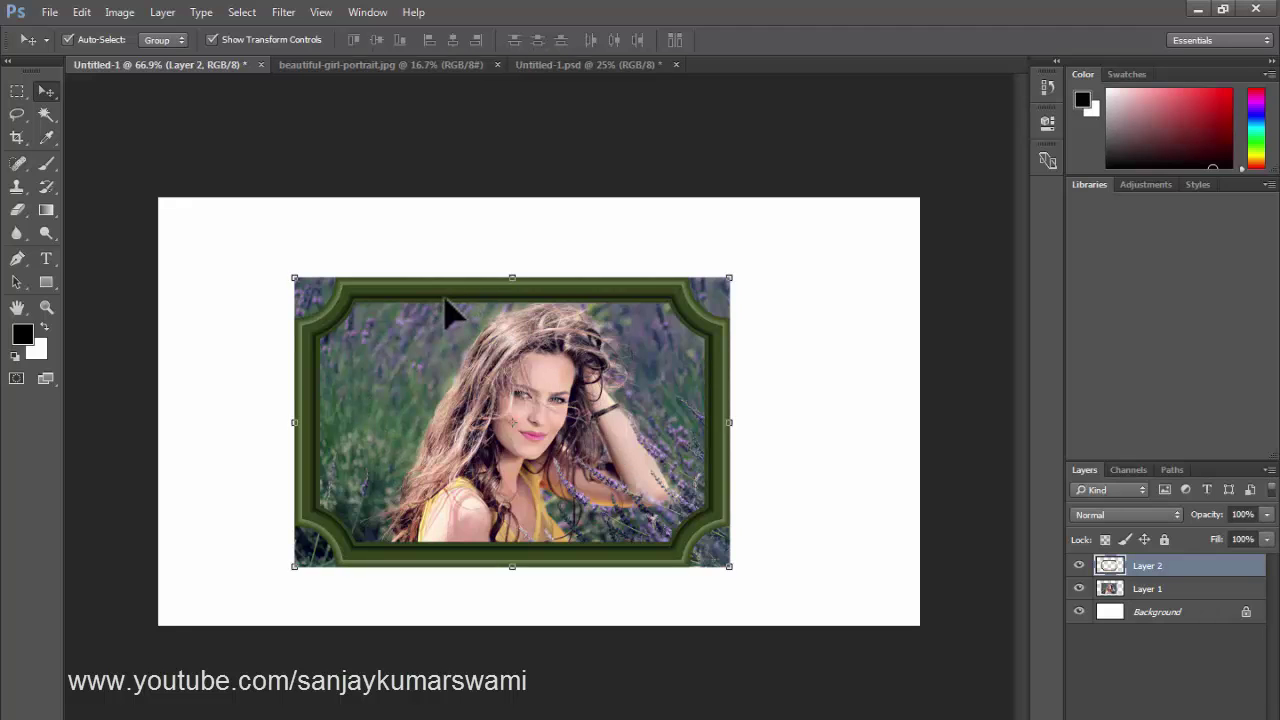
drag(437, 295, 557, 349)
key(ctrl+z)
Select the area inside the frame with the Magic Wand tool and invert the selection
click(40, 112)
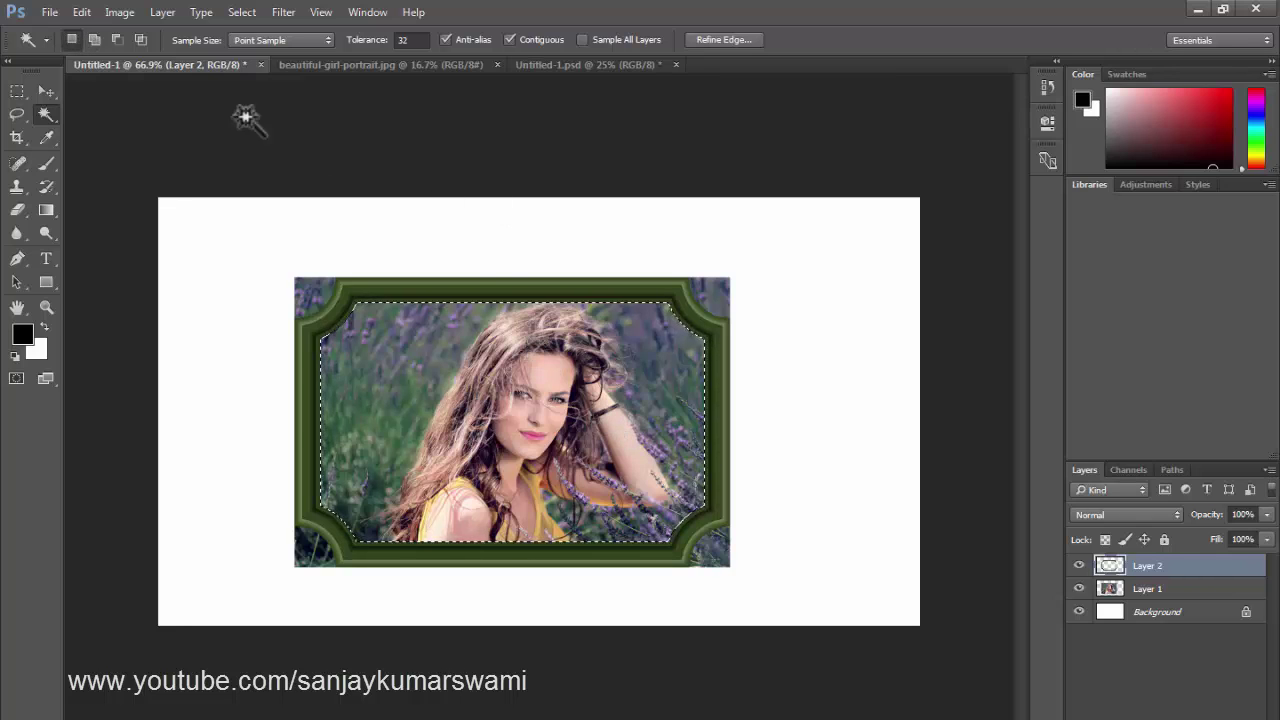
click(245, 12)
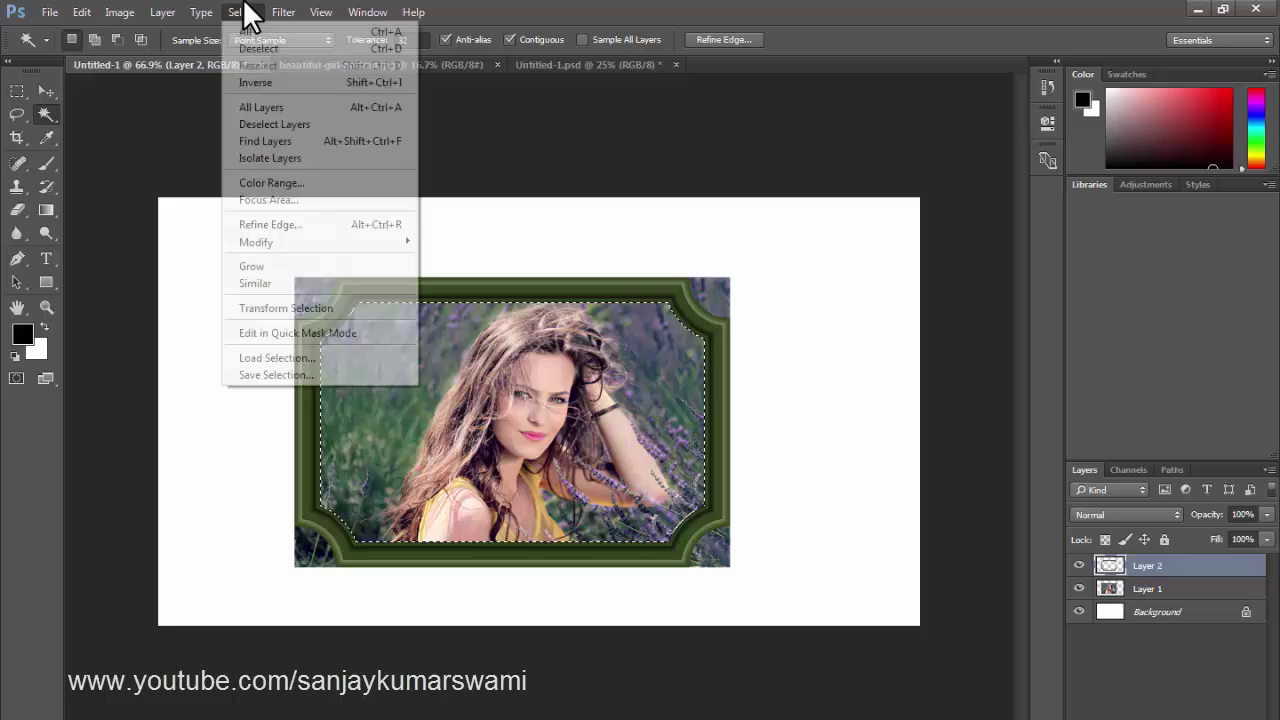
click(276, 83)
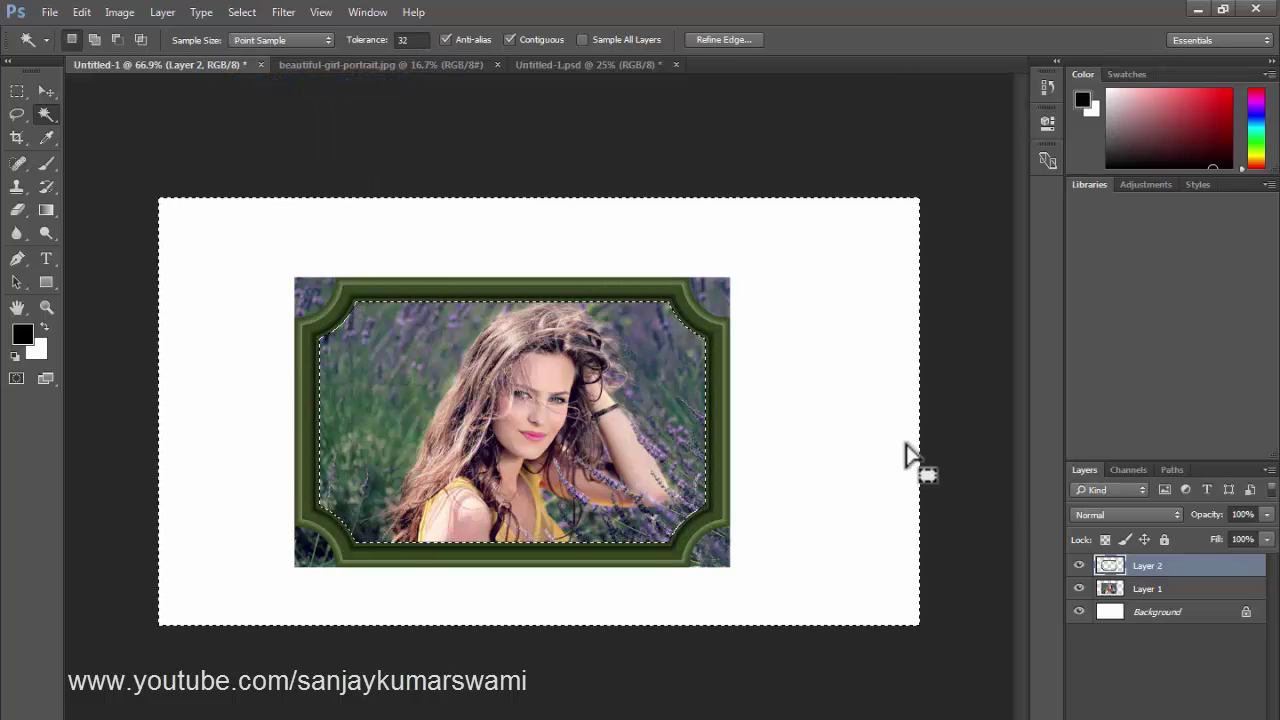
Cut the portrait area outside the frame's inner opening from Layer 1
click(1160, 589)
click(1077, 589)
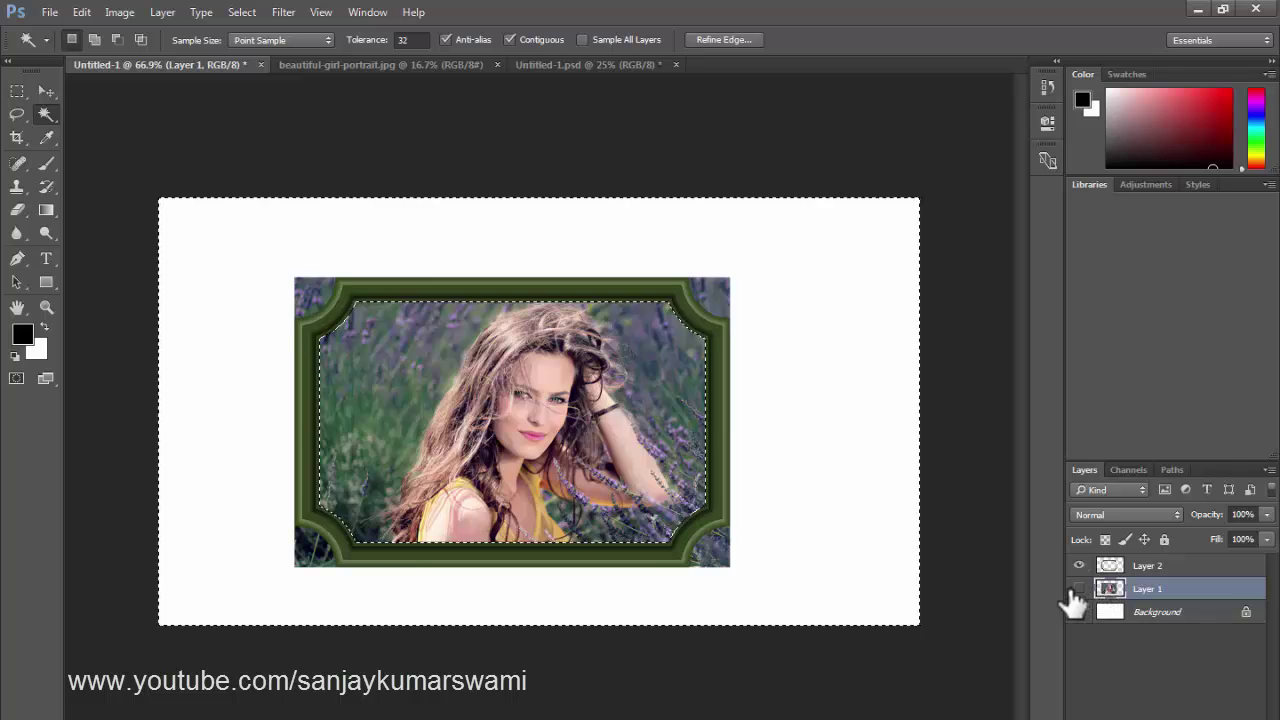
click(1078, 589)
key(ctrl+x)
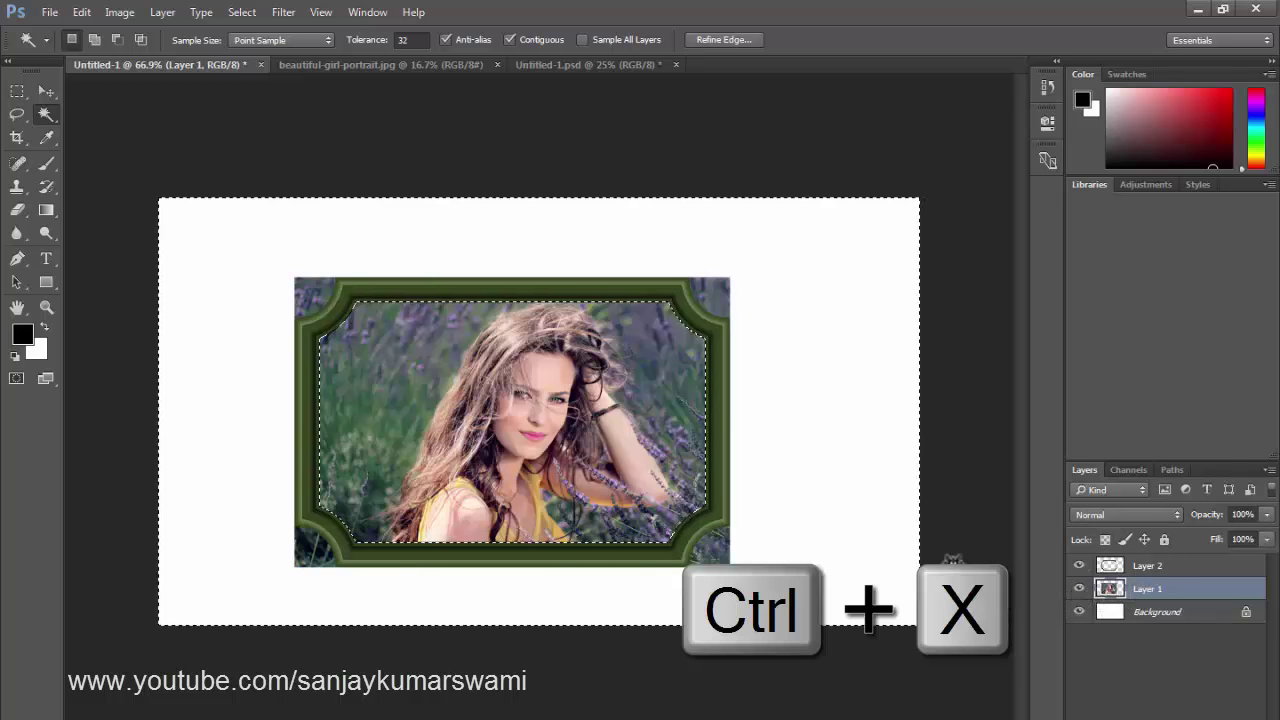
key(ctrl+x)
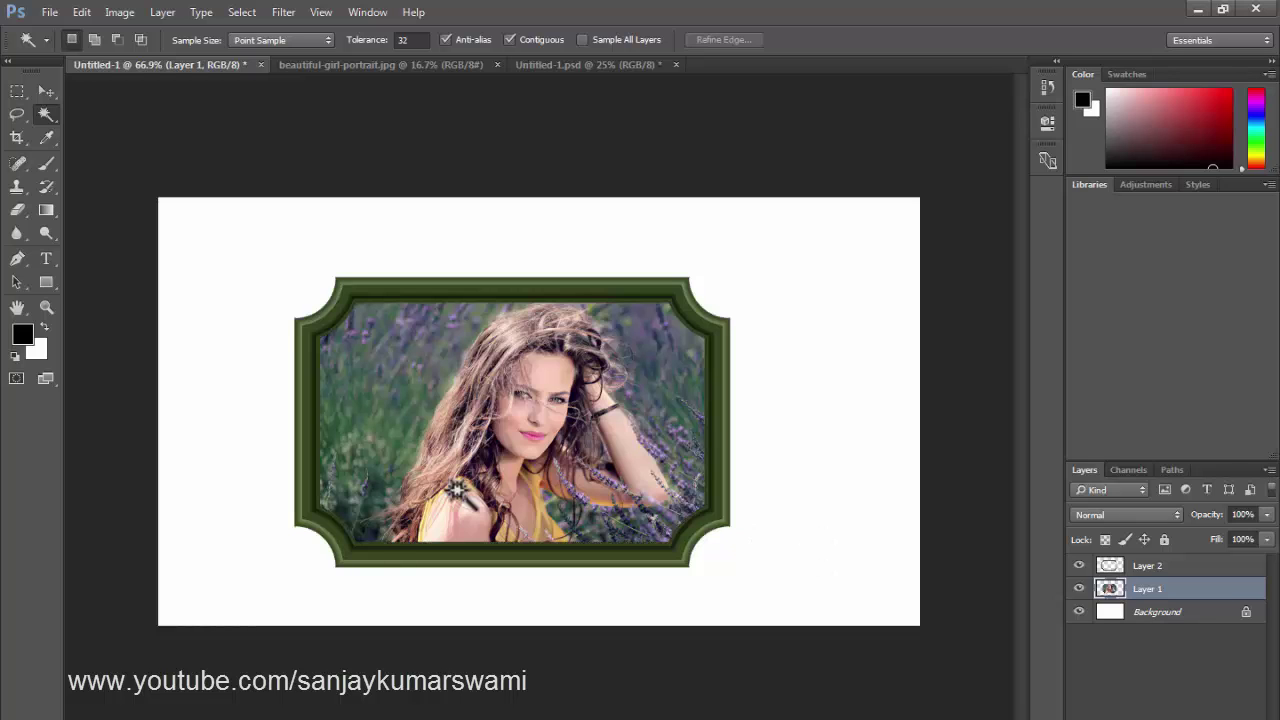
Try moving the frame away from the trimmed portrait and undo the move
key(v)
drag(458, 292, 668, 378)
key(ctrl+z)
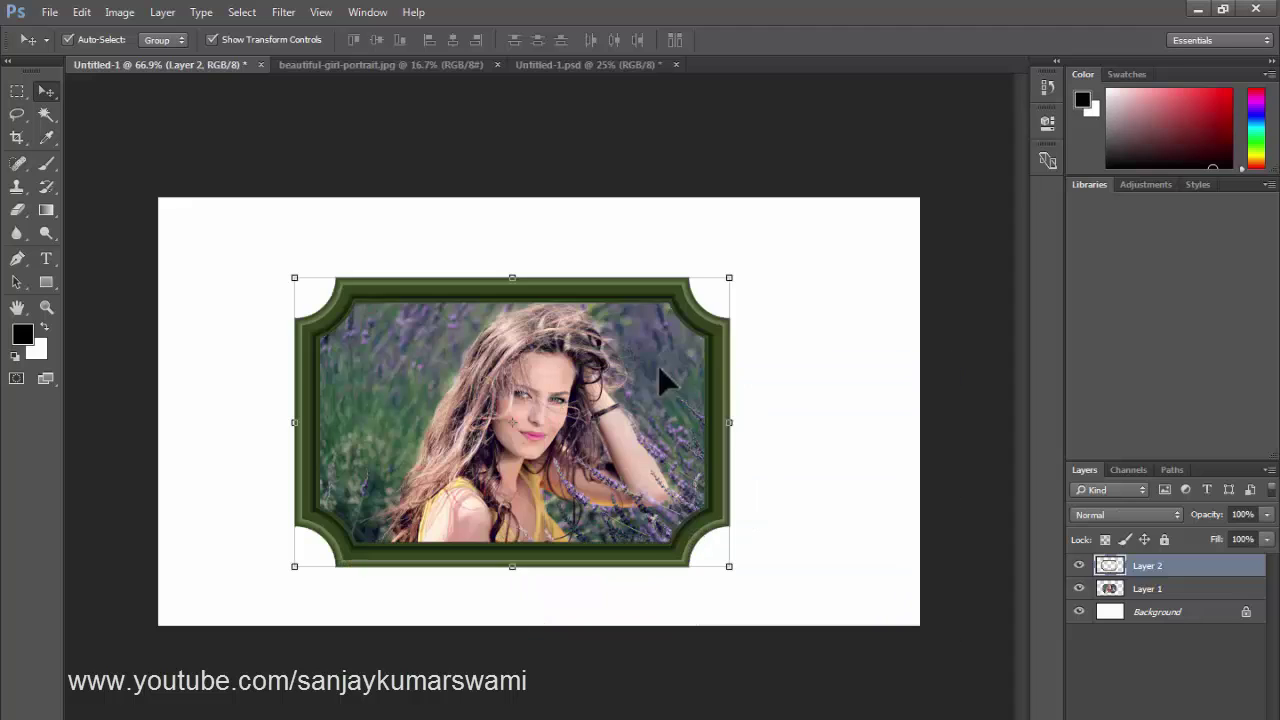
Try merging the selected Layer 1 and Layer 2, and undo the merge
drag(768, 258, 326, 408)
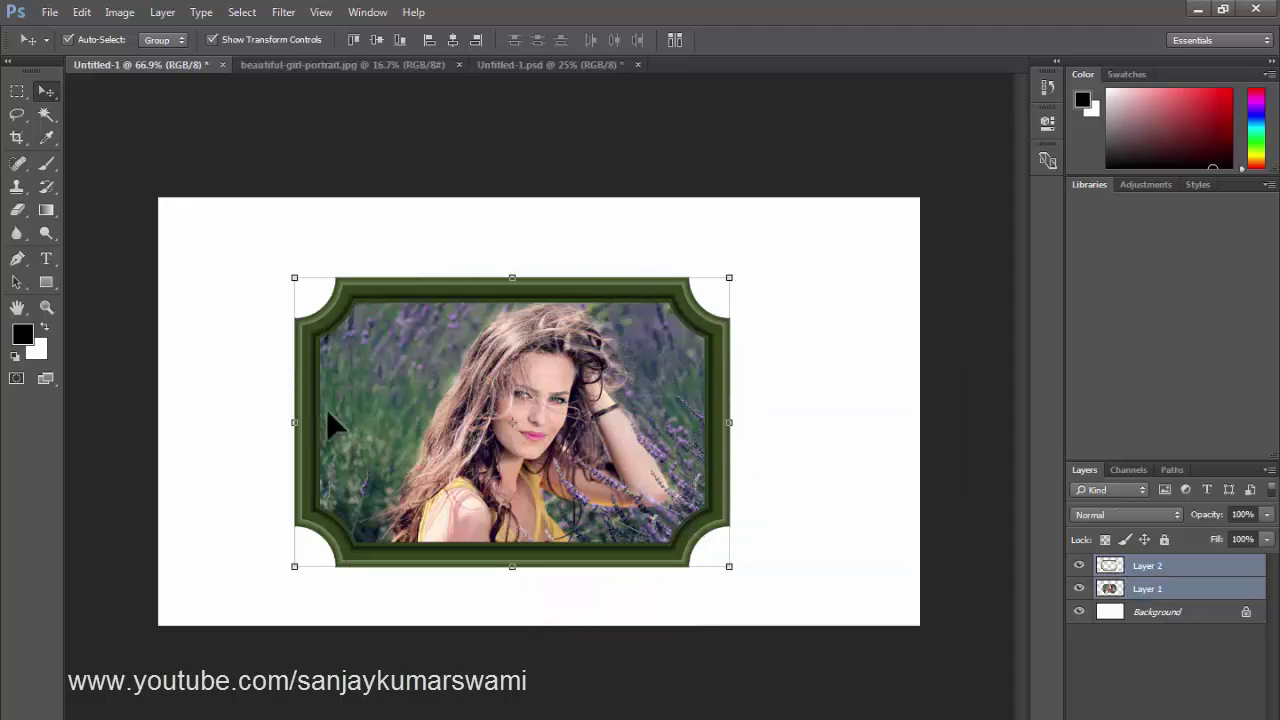
click(1168, 590)
ctrl+click(1170, 566)
key(ctrl+e)
key(ctrl+z)
Group Layer 1 and Layer 2 and move the framed portrait across the canvas as one unit
key(ctrl+g)
drag(600, 400, 723, 428)
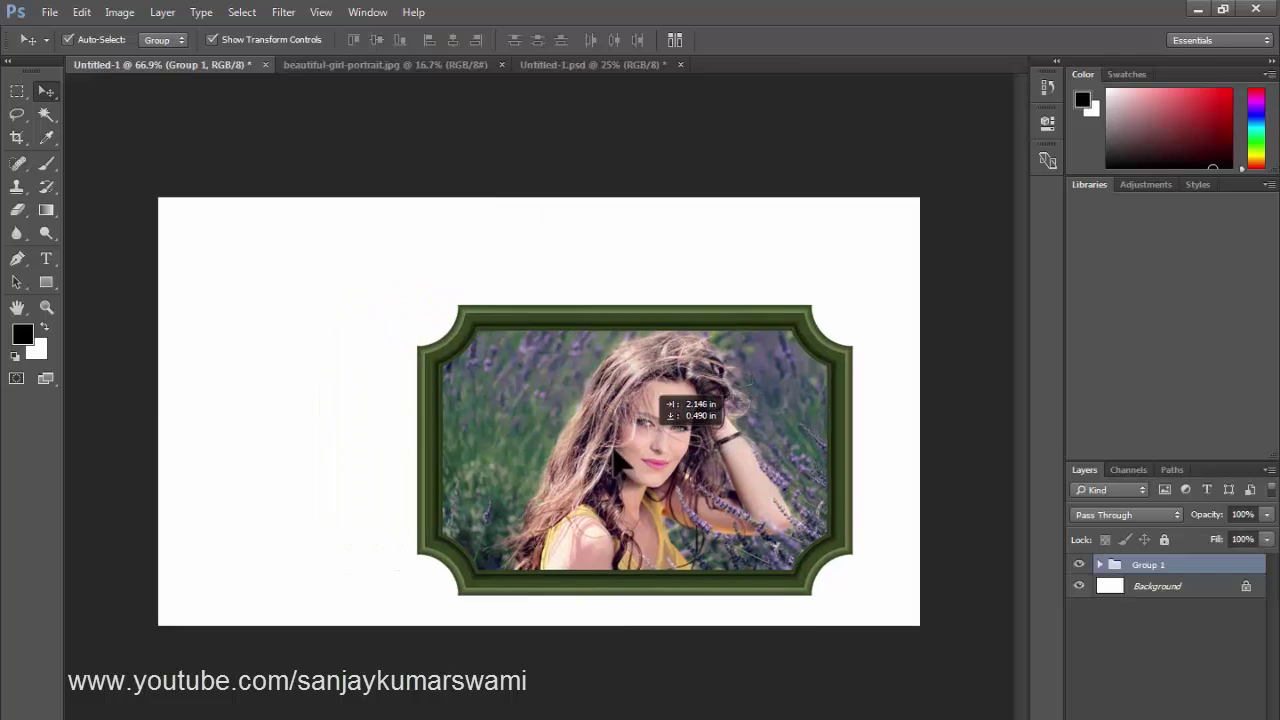
drag(614, 453, 556, 477)
Step back through the history to before the portrait's corners were cut, and clear the selection
key(ctrl+alt+z)
key(ctrl+alt+z)
key(ctrl+alt+z)
key(ctrl+alt+z)
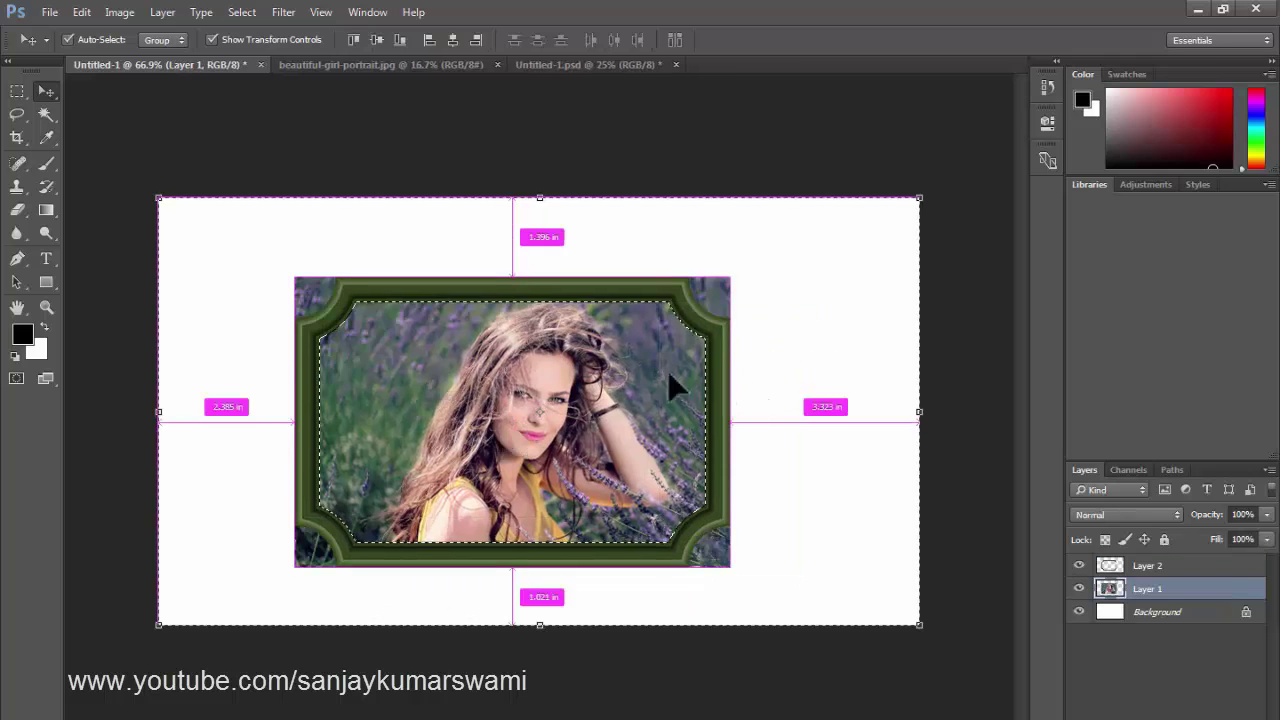
key(m)
key(ctrl+d)
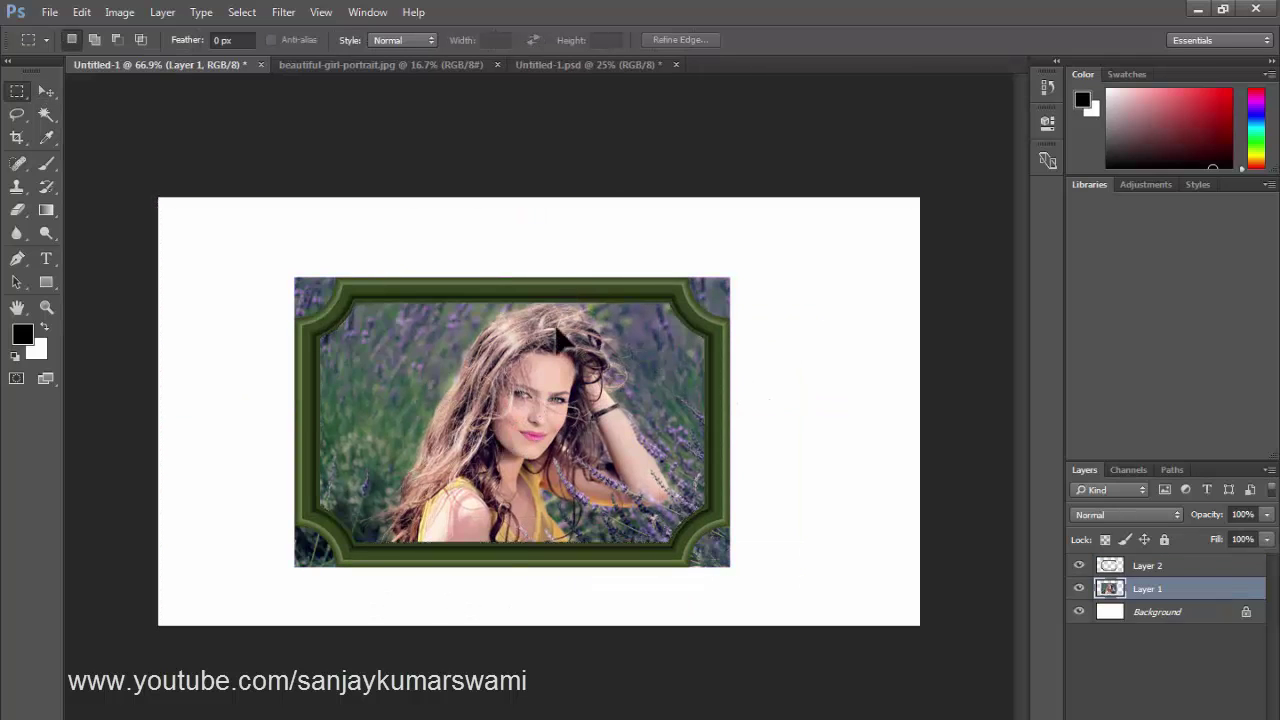
Try moving the green frame once more, undo the move, and delete the frame's Layer 2
key(v)
drag(531, 294, 691, 343)
key(ctrl+z)
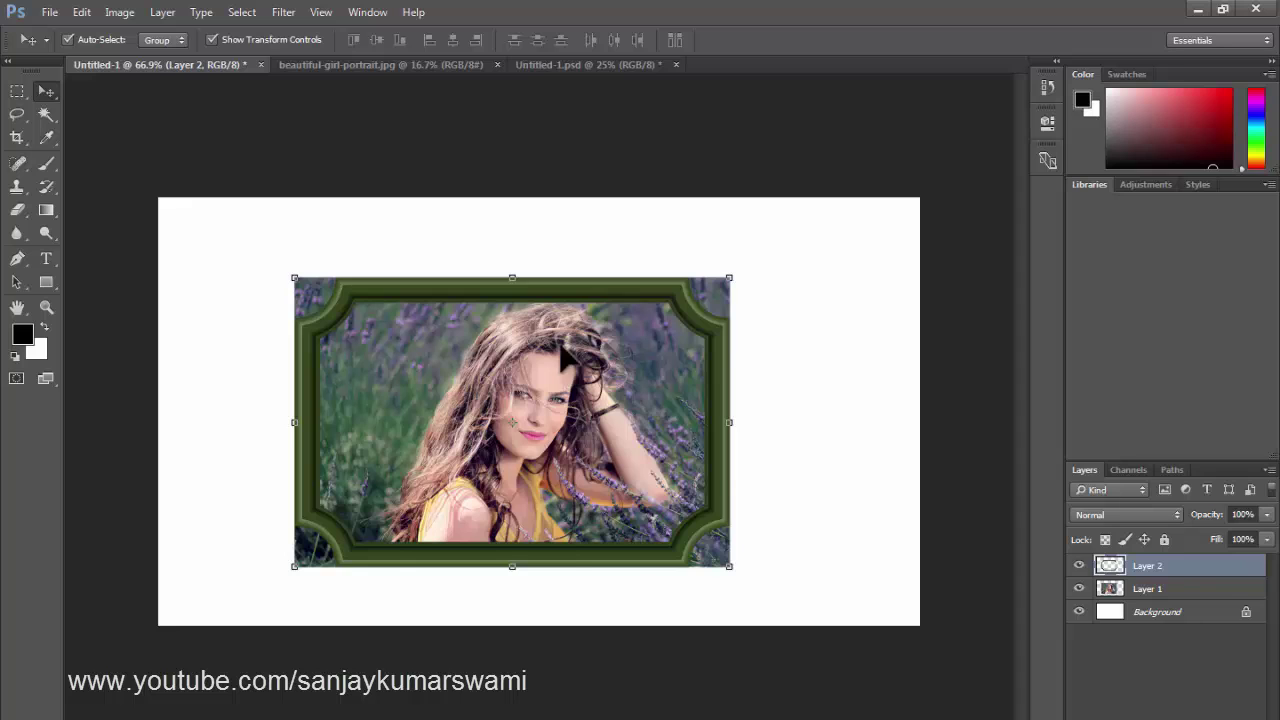
key(Delete)
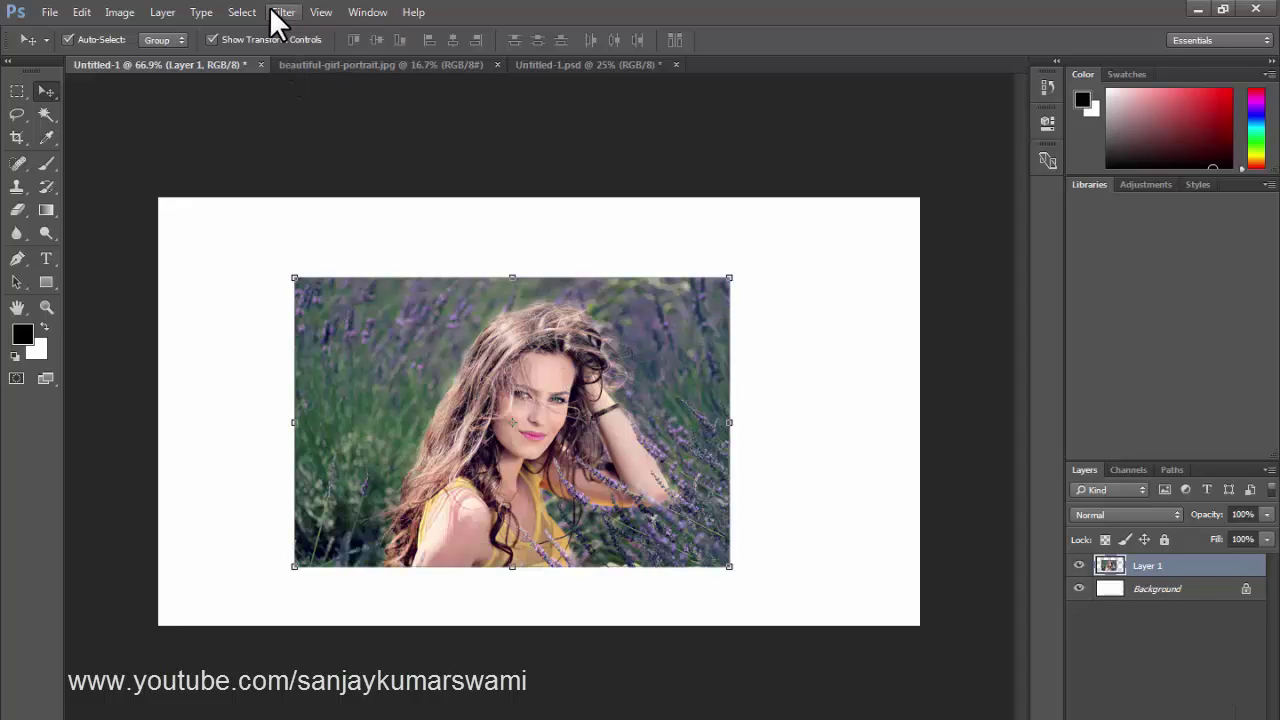
Load the saved Layer 1 outline as a selection around the whole portrait
click(242, 12)
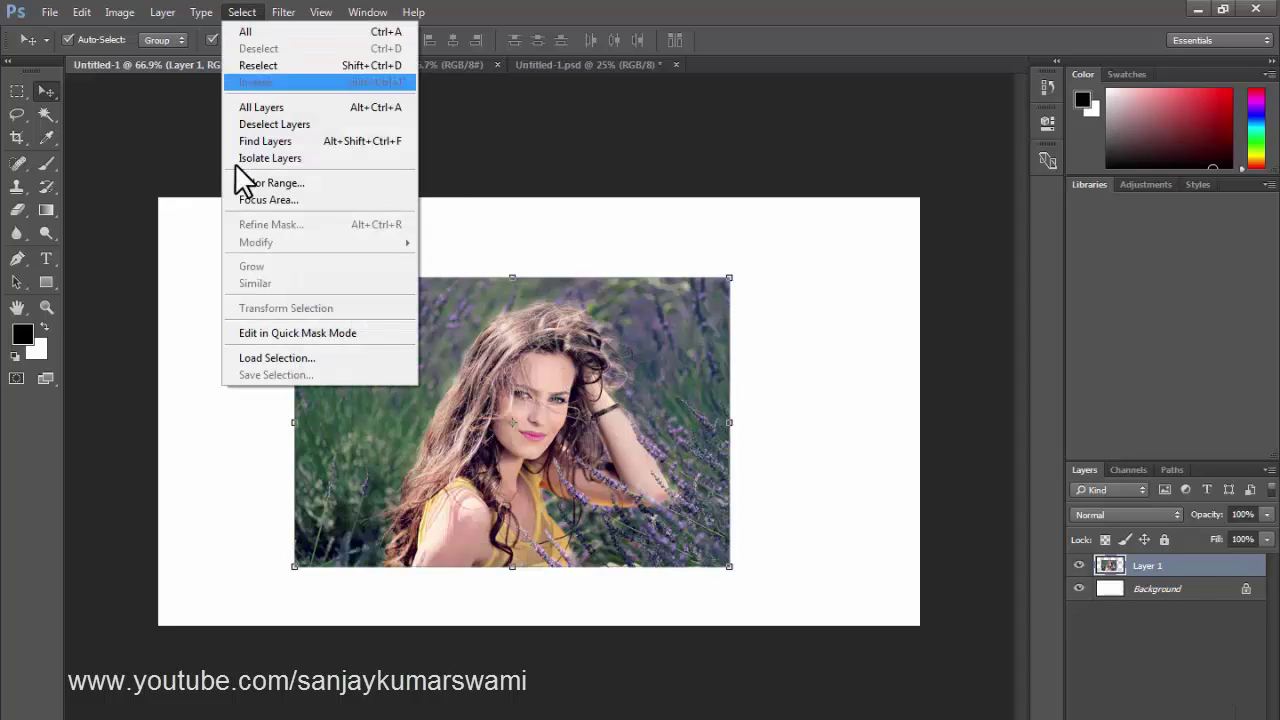
click(291, 359)
click(785, 228)
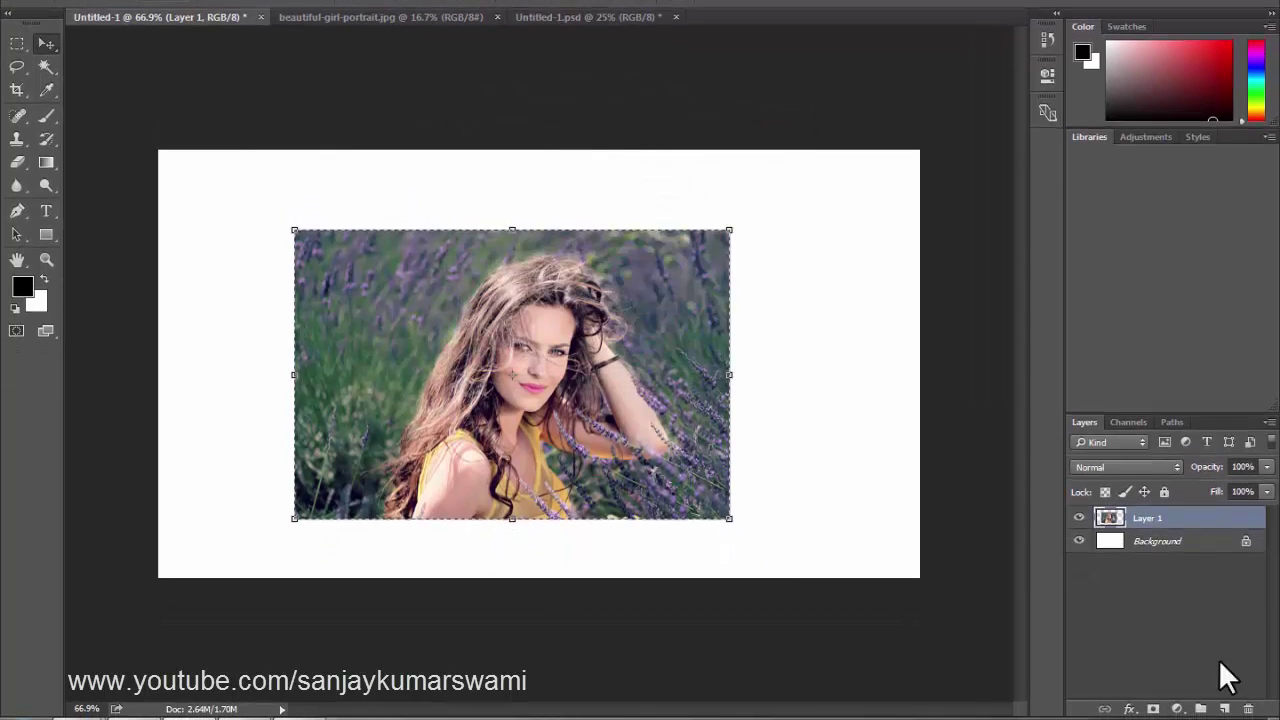
Create a new layer and render a Picture Frame on it using 37: Rounded Corners with size 15
click(1223, 710)
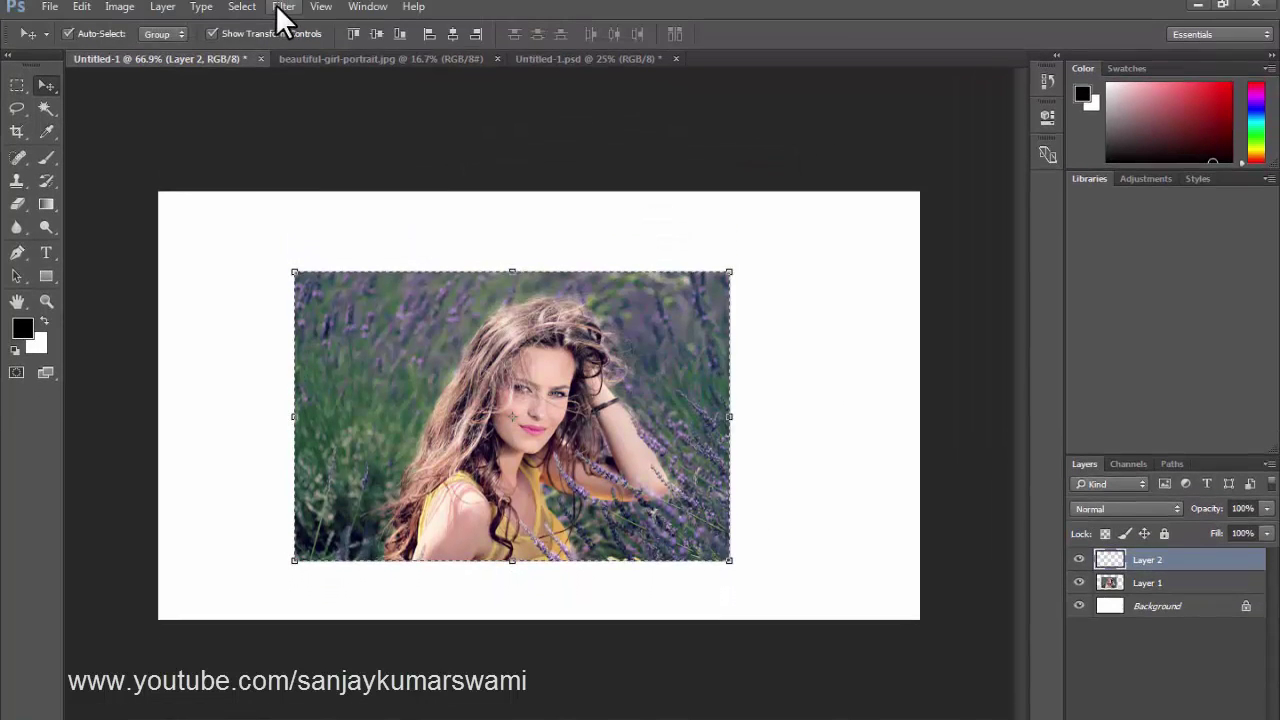
click(281, 12)
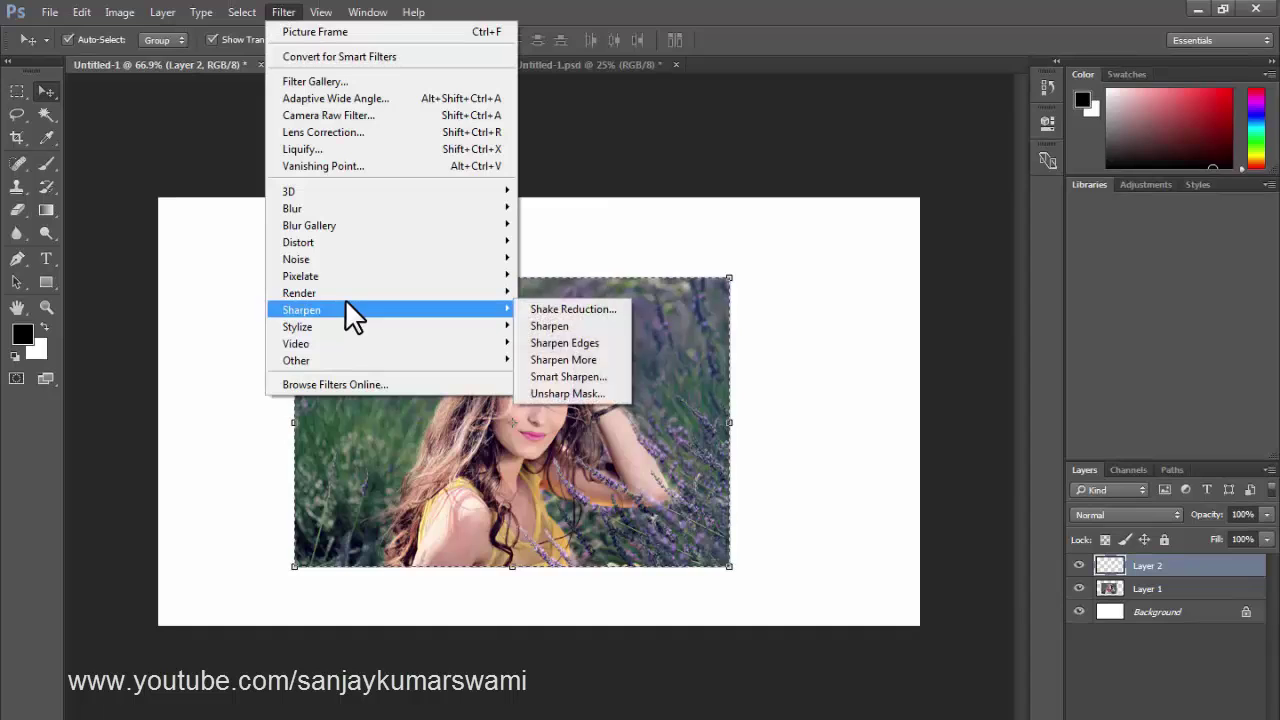
mouse_move(345, 293)
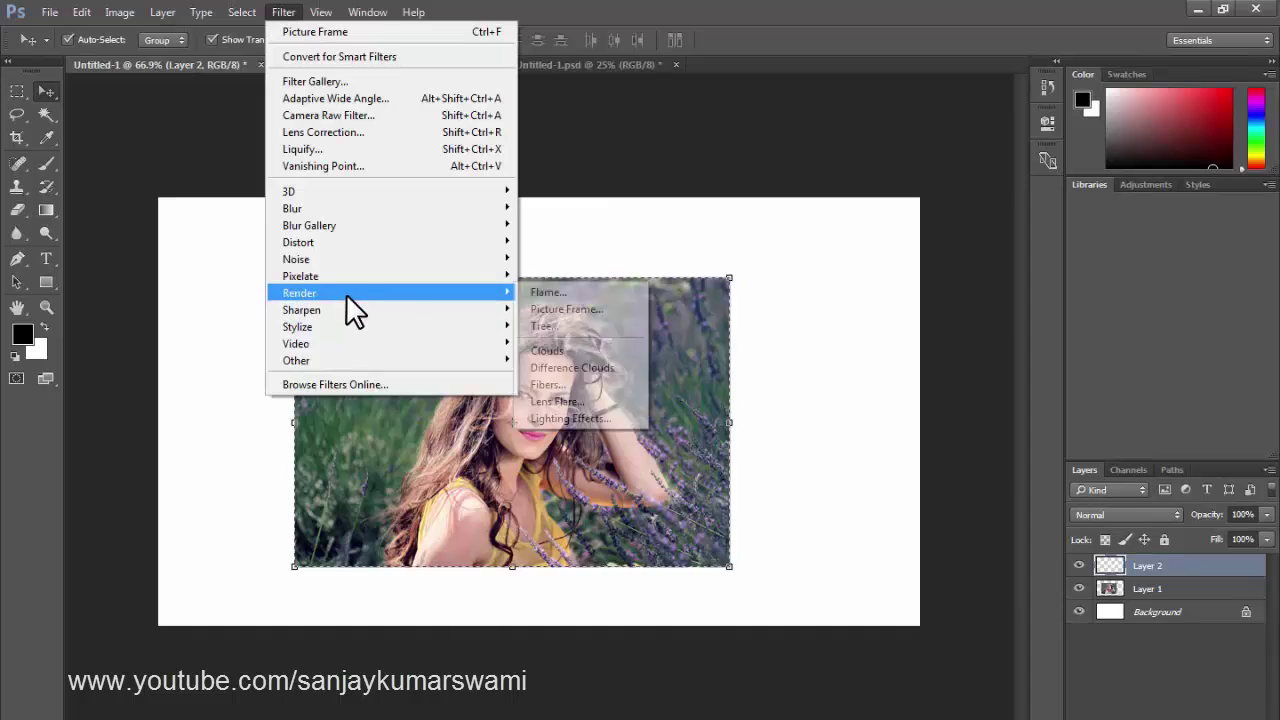
click(580, 310)
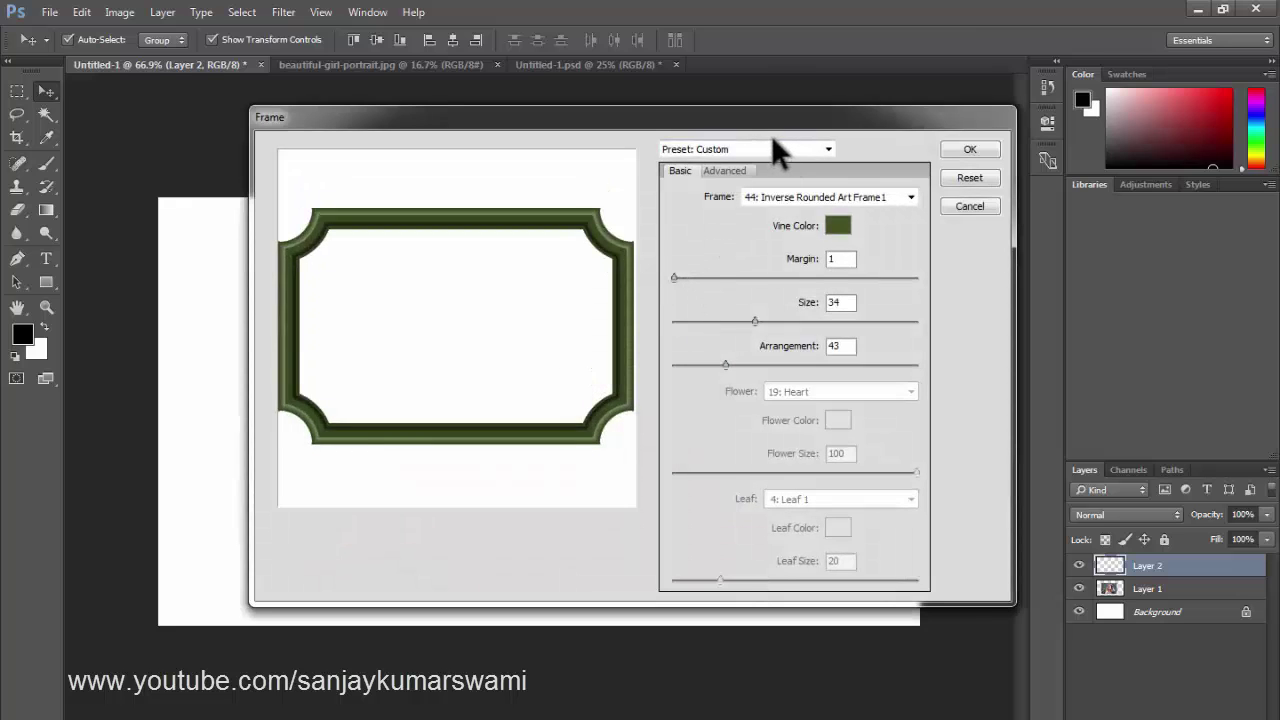
drag(750, 126, 717, 119)
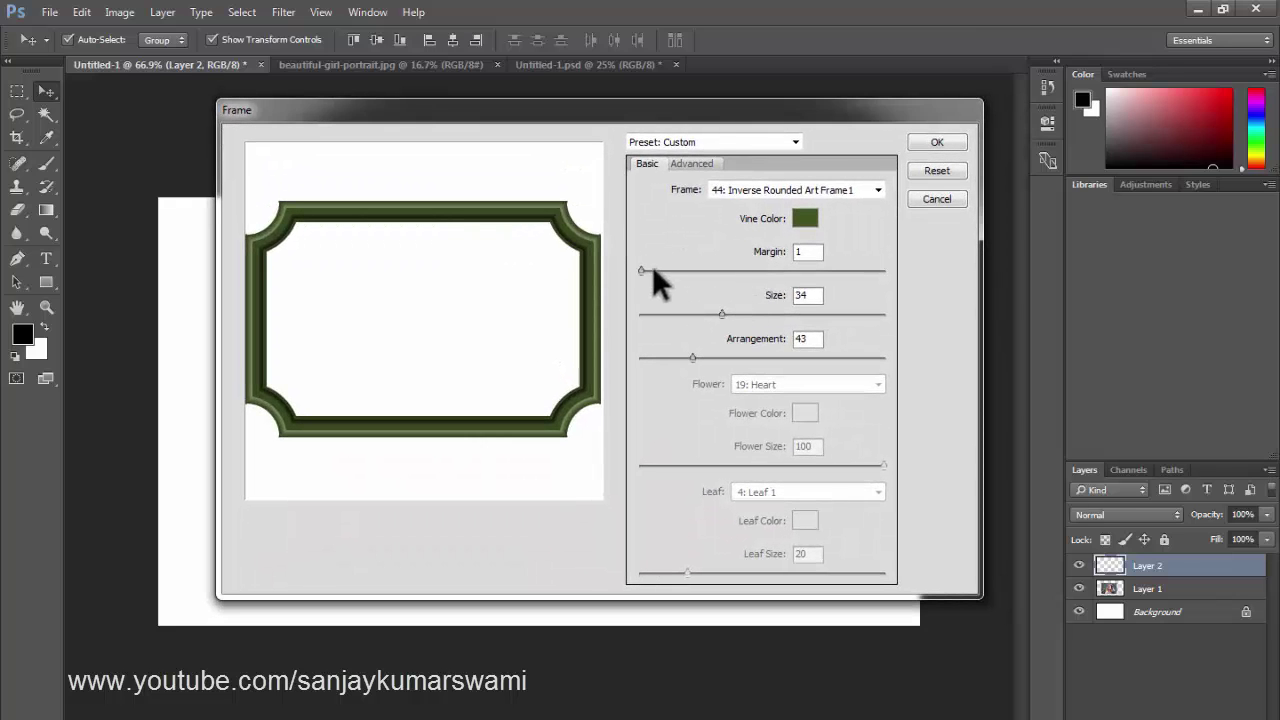
click(795, 190)
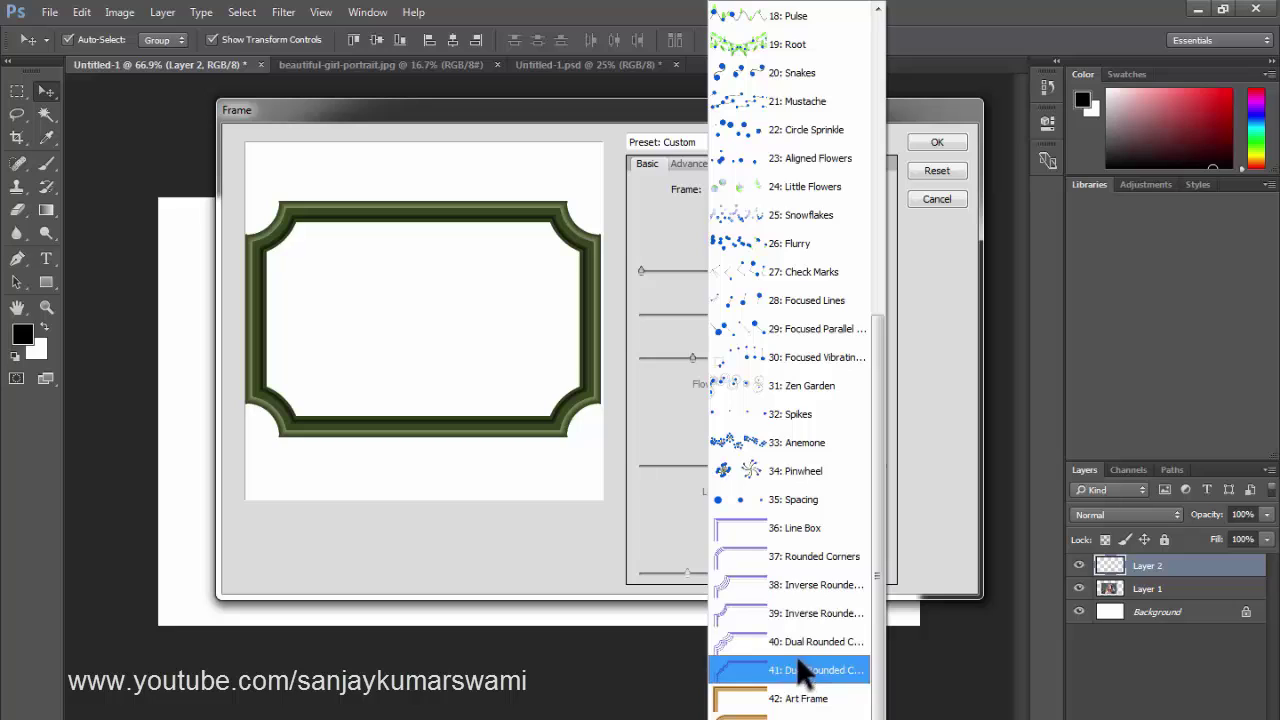
click(791, 556)
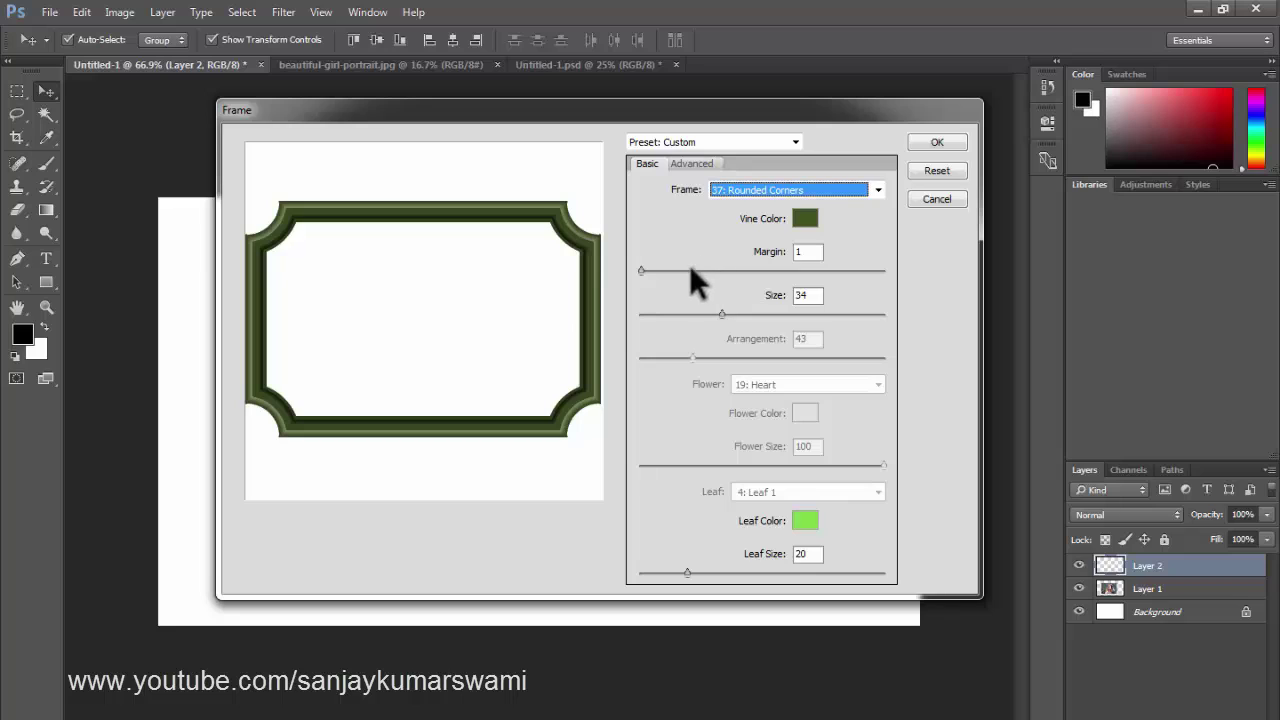
click(674, 312)
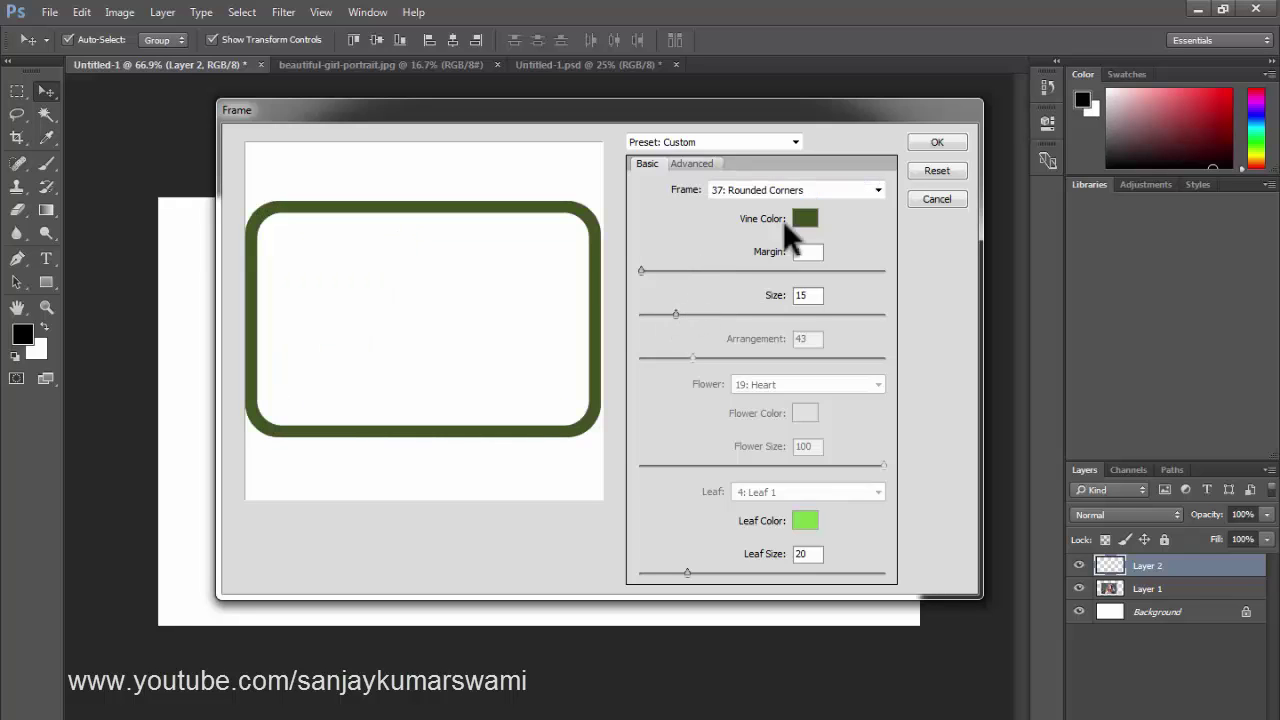
click(930, 143)
Clear the selection, and try moving the green frame off the portrait before undoing the move
key(m)
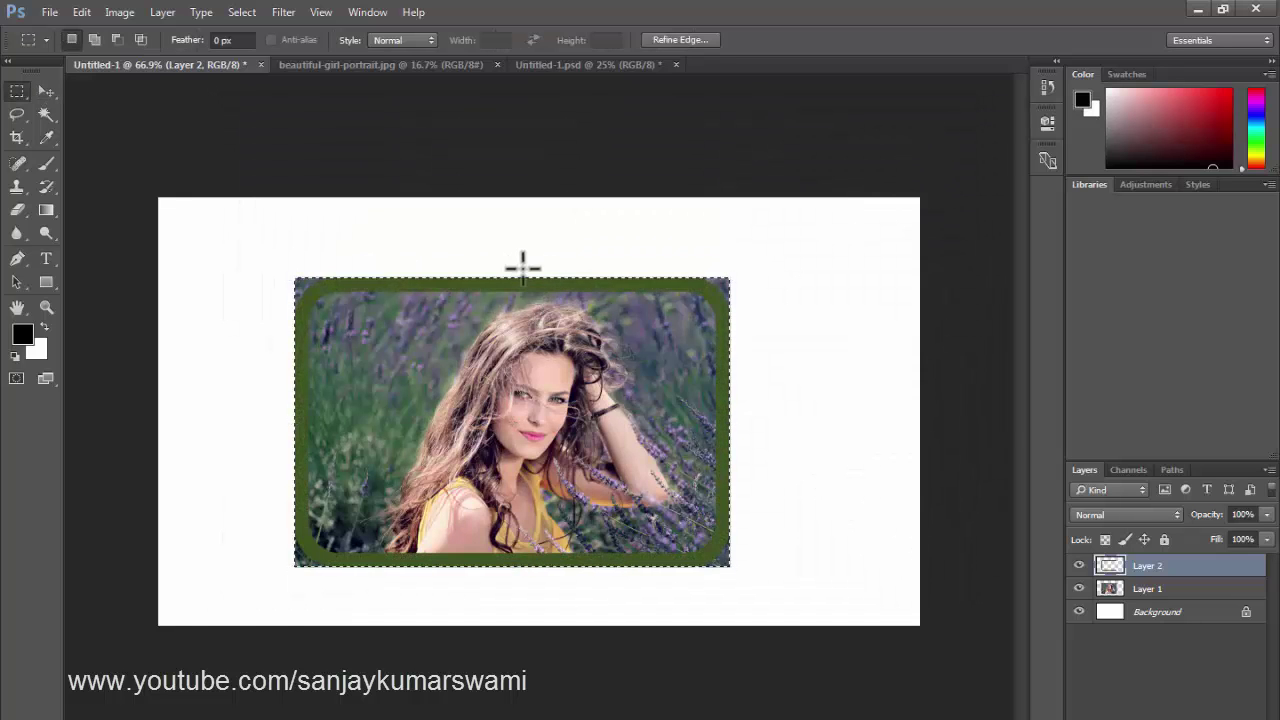
click(515, 257)
key(v)
drag(581, 286, 677, 371)
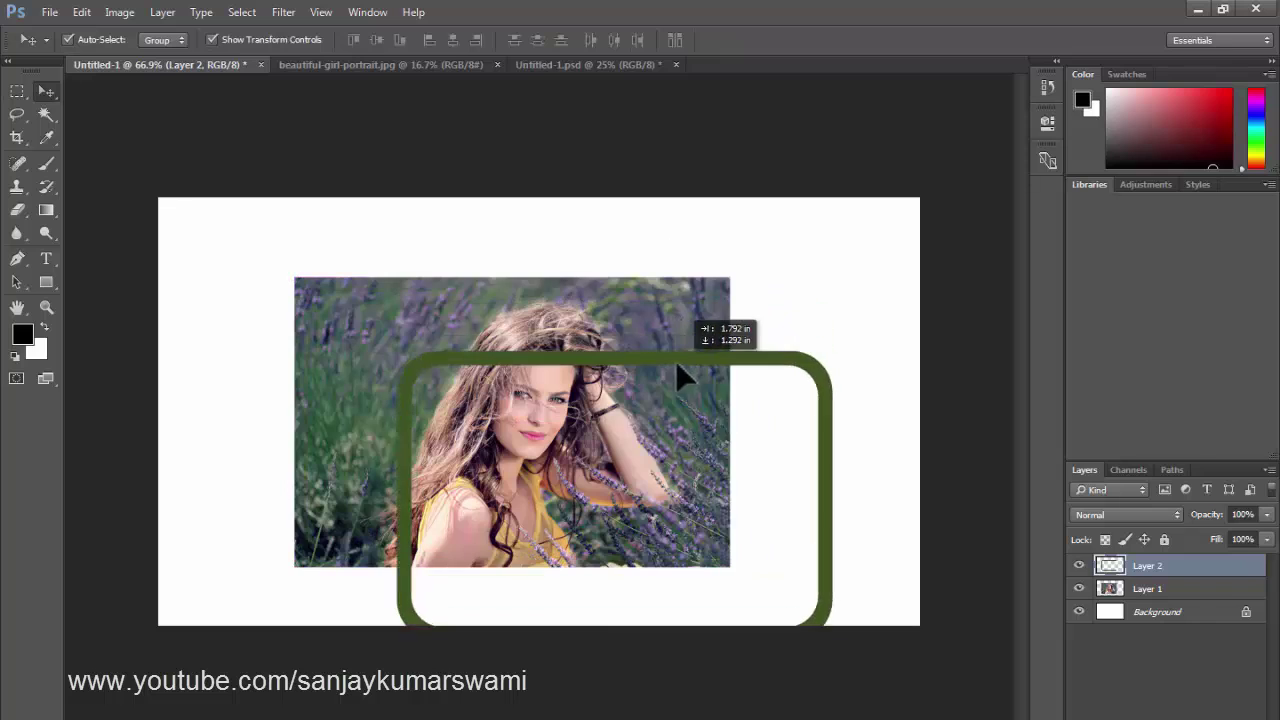
key(ctrl+z)
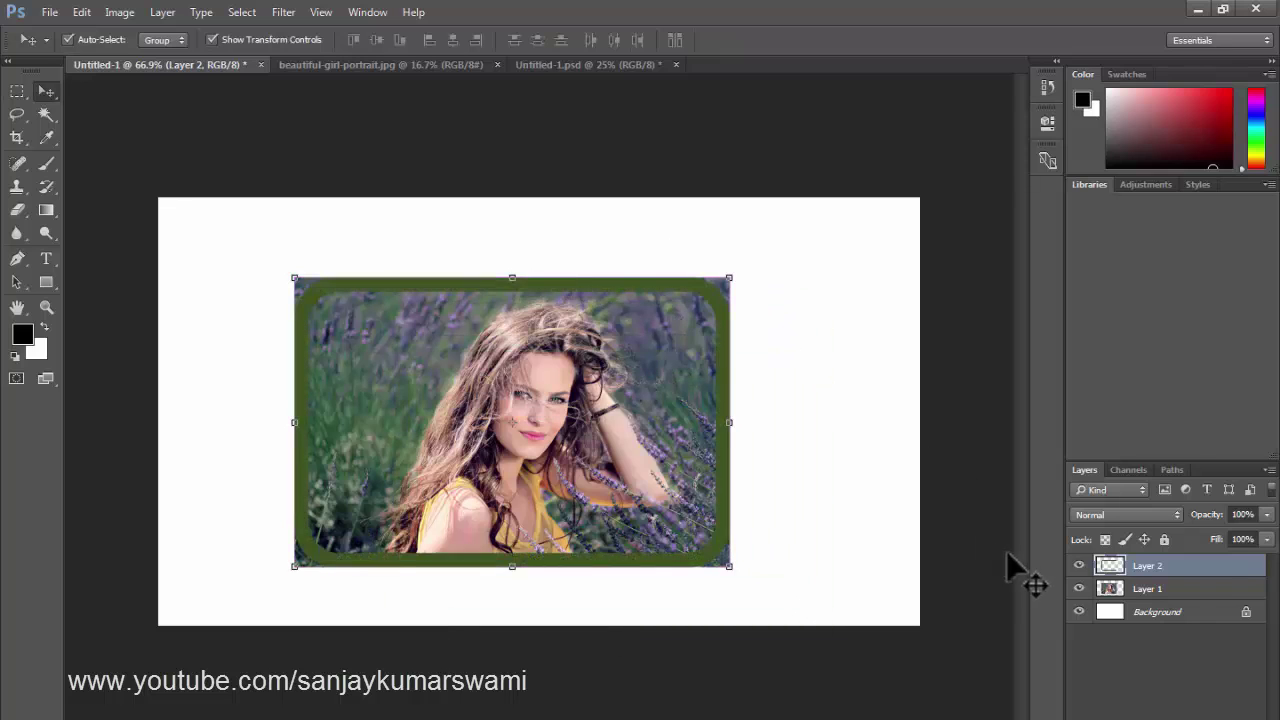
Try to open the Picture Frame render filter on Layer 2, and dismiss the error dialog
click(243, 12)
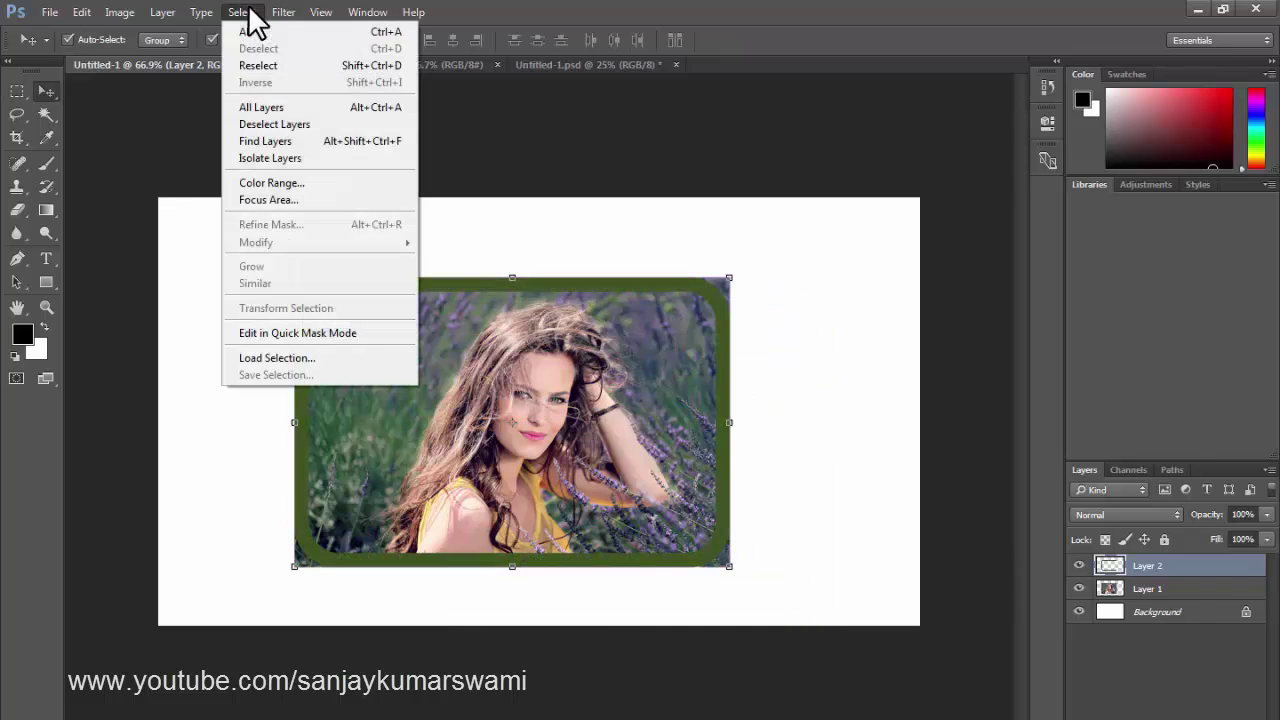
click(284, 12)
mouse_move(356, 310)
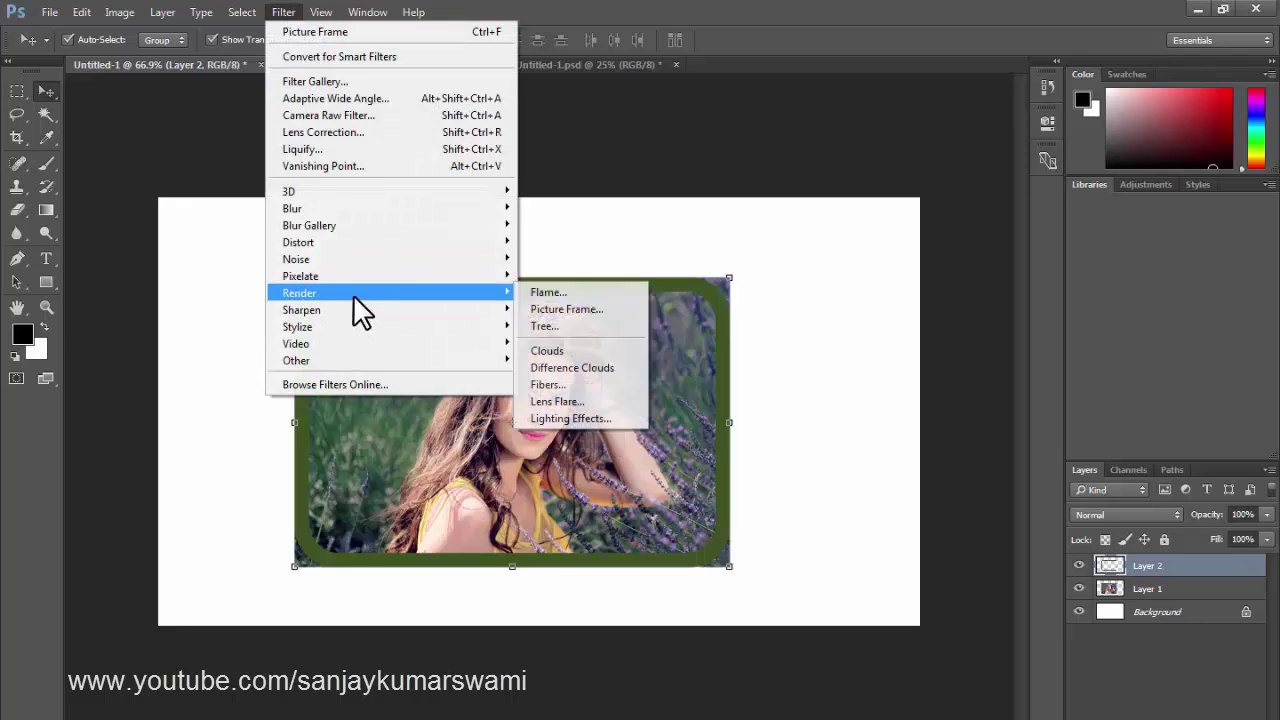
click(554, 304)
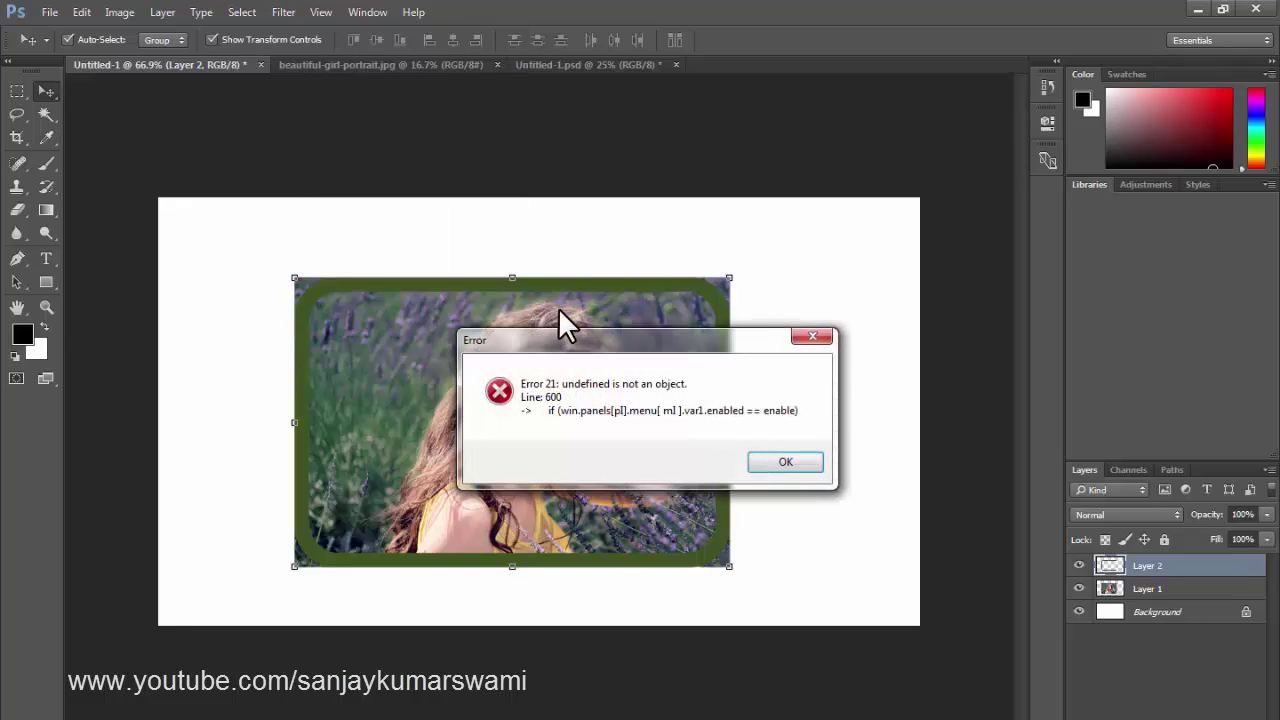
drag(570, 332, 509, 321)
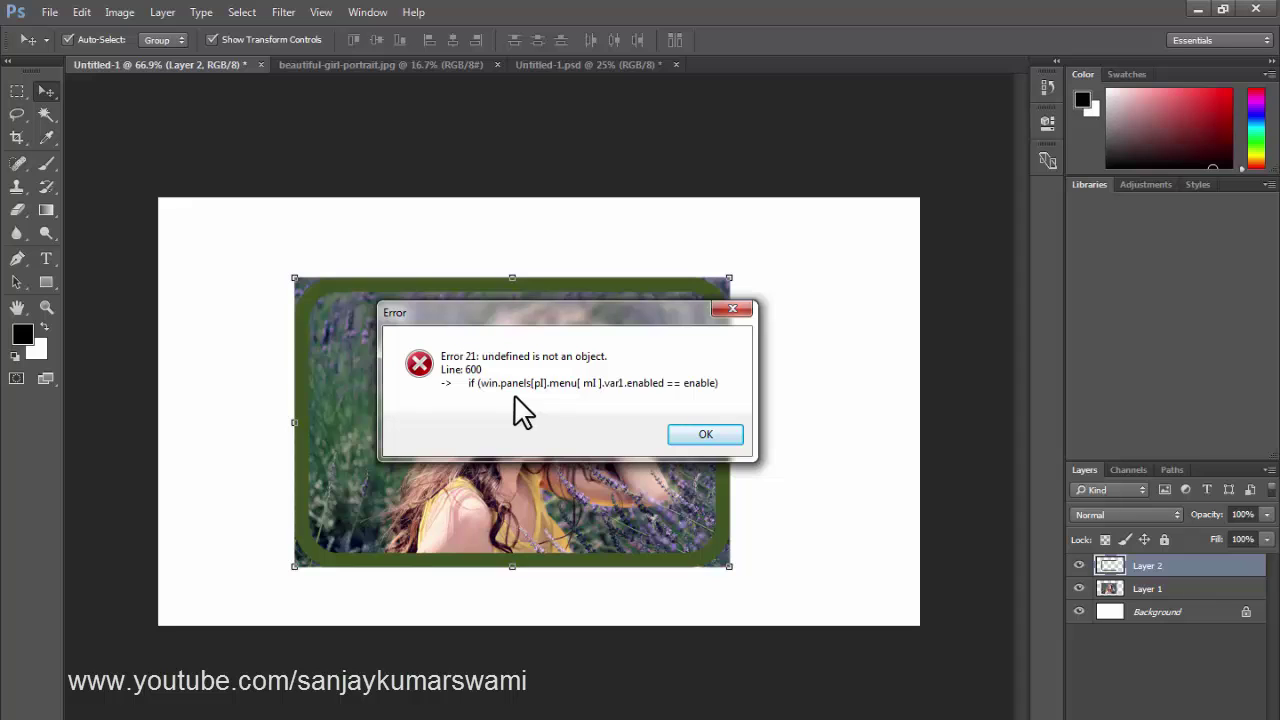
click(676, 434)
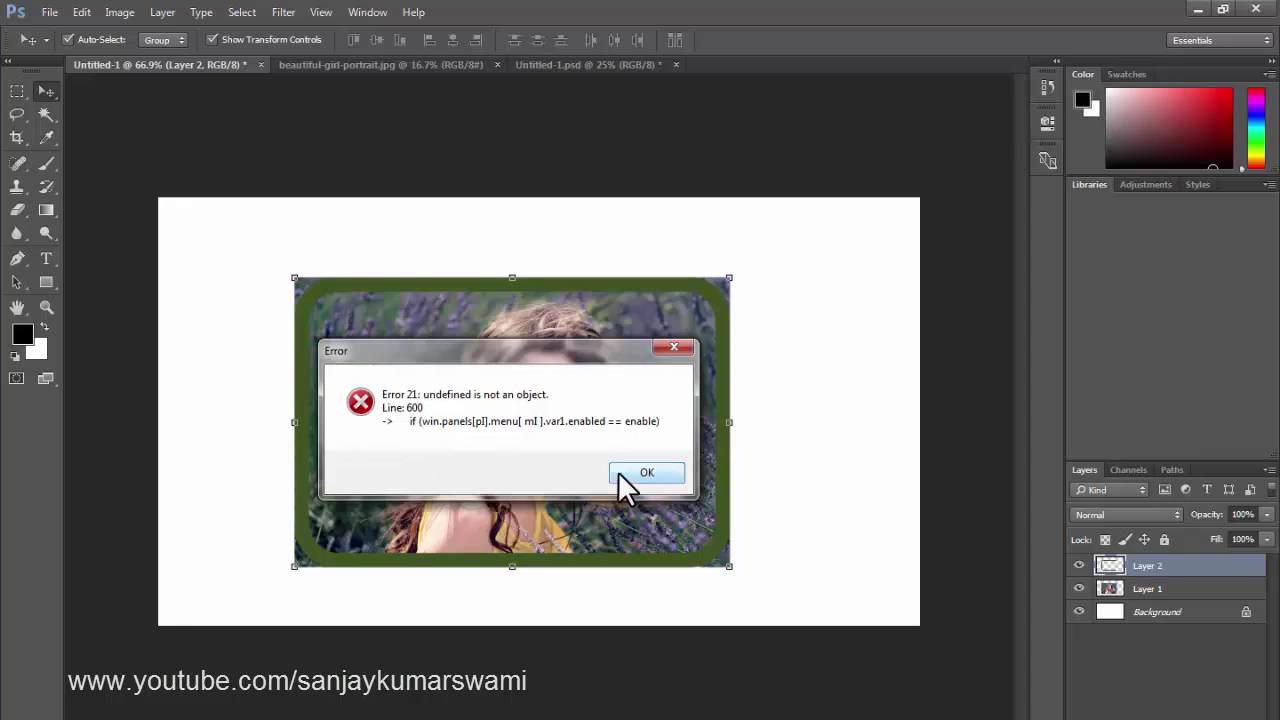
click(640, 473)
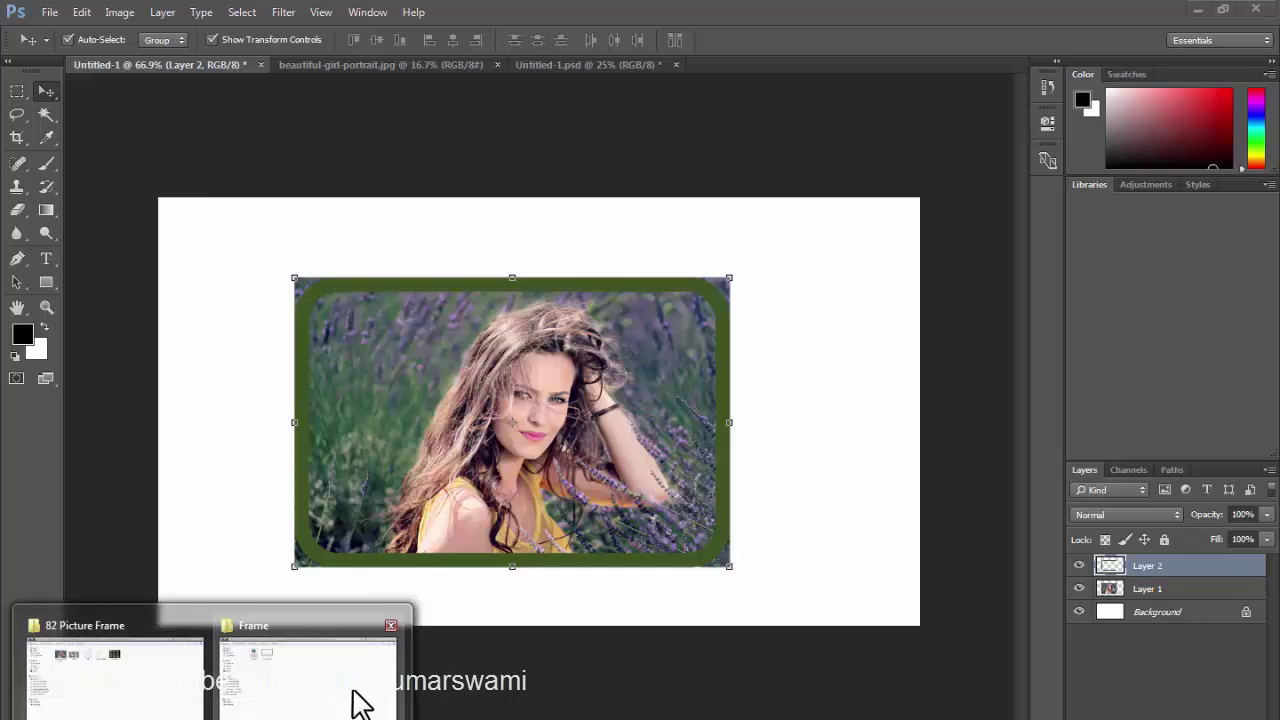
Switch to the Explorer window of Photoshop's Presets > Deco > Frame folder and delete the Custom and decoPreview files
click(357, 702)
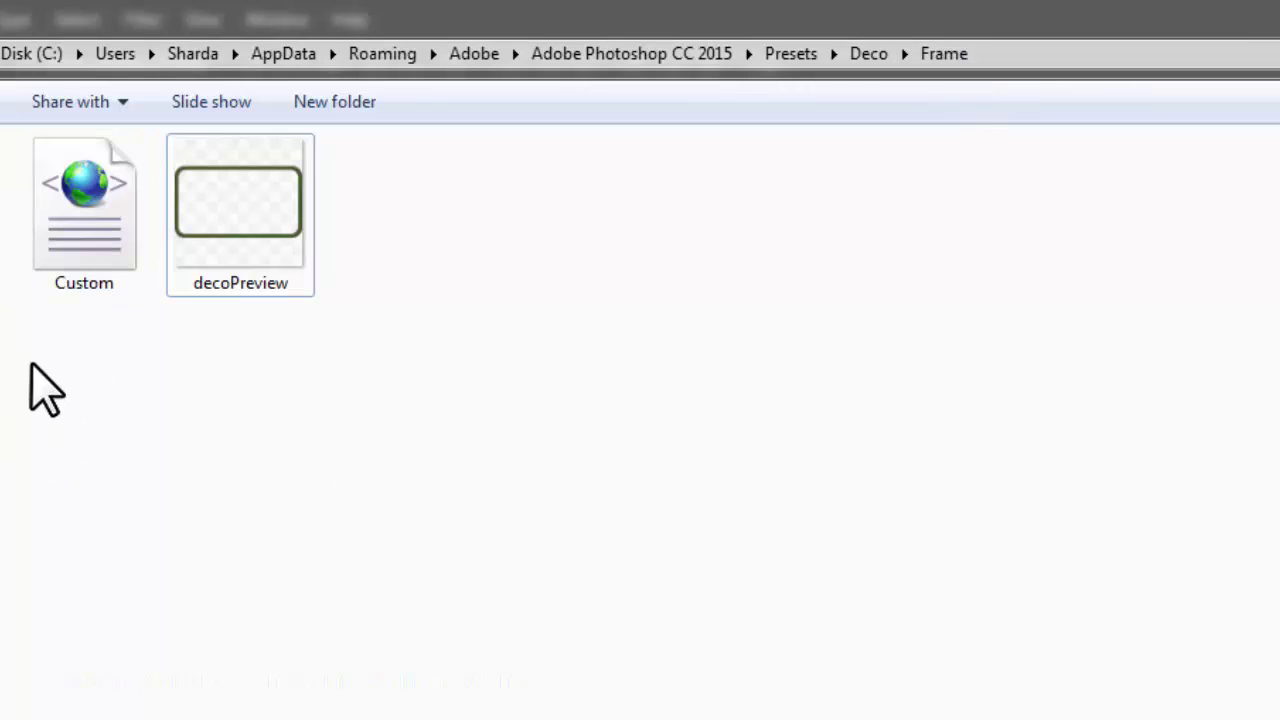
drag(30, 362, 654, 206)
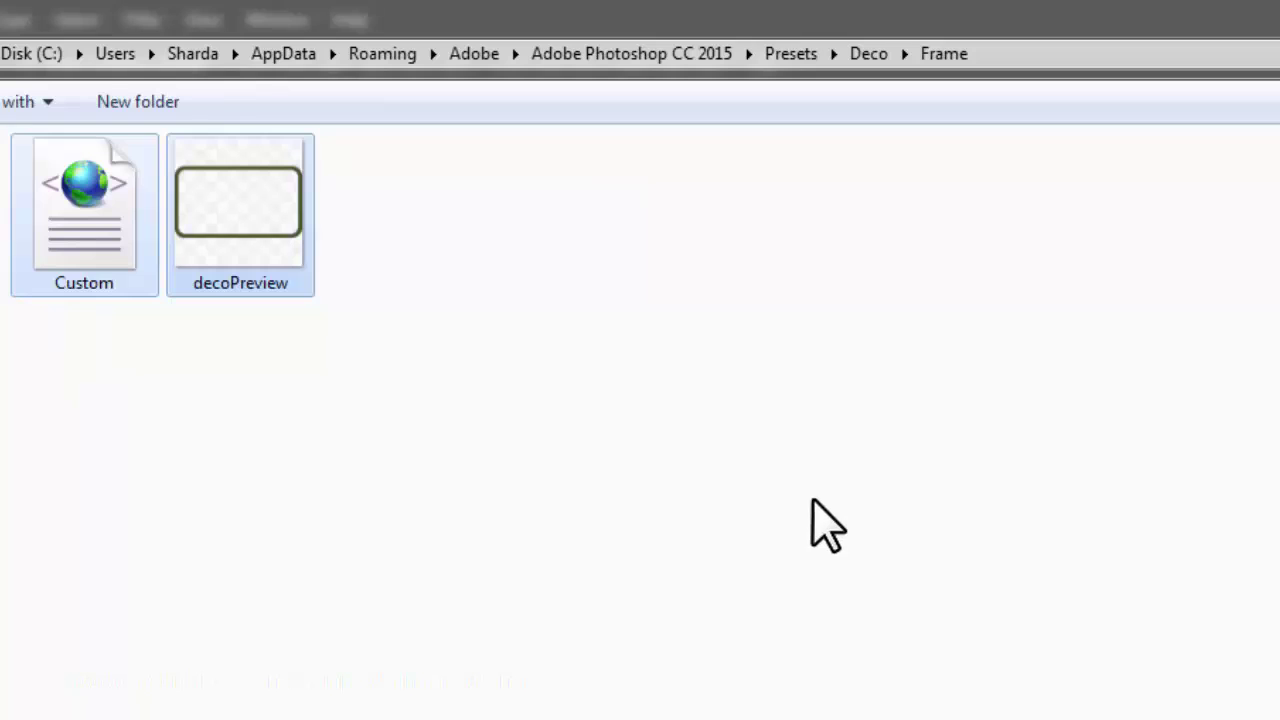
key(Delete)
key(Return)
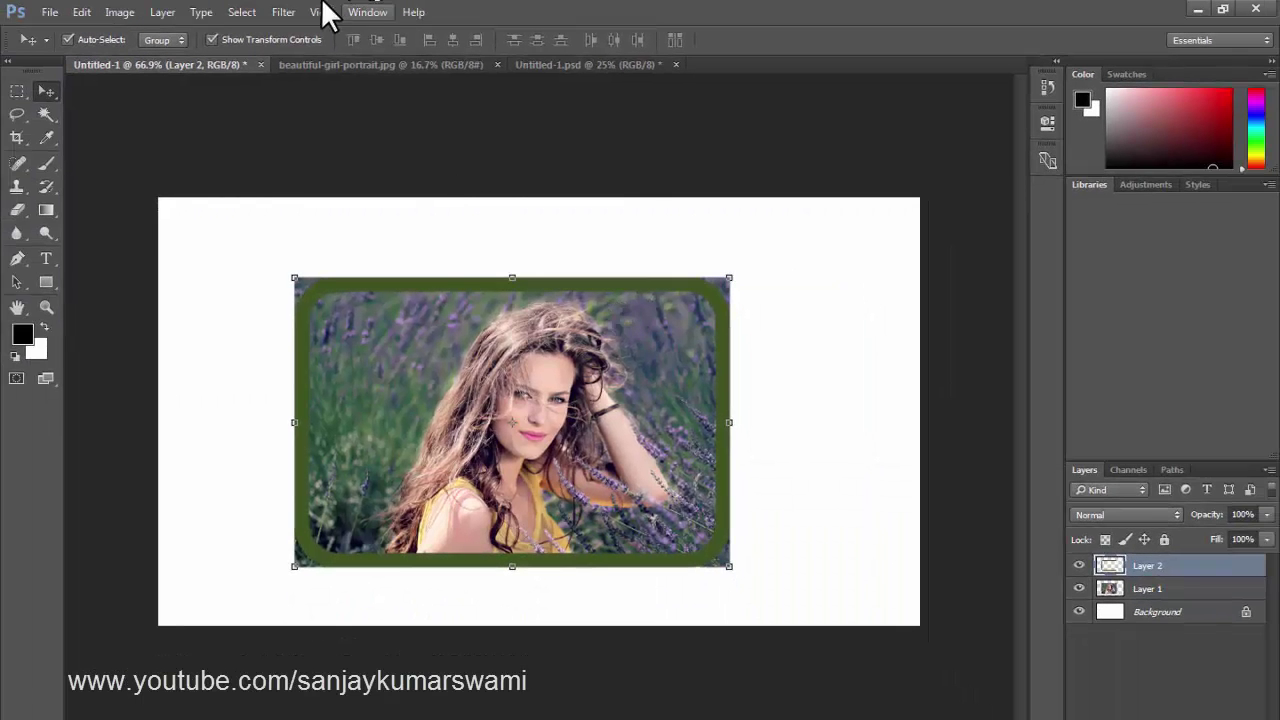
Reopen the Picture Frame filter in Photoshop, look through the available frame types, and cancel without rendering
click(284, 12)
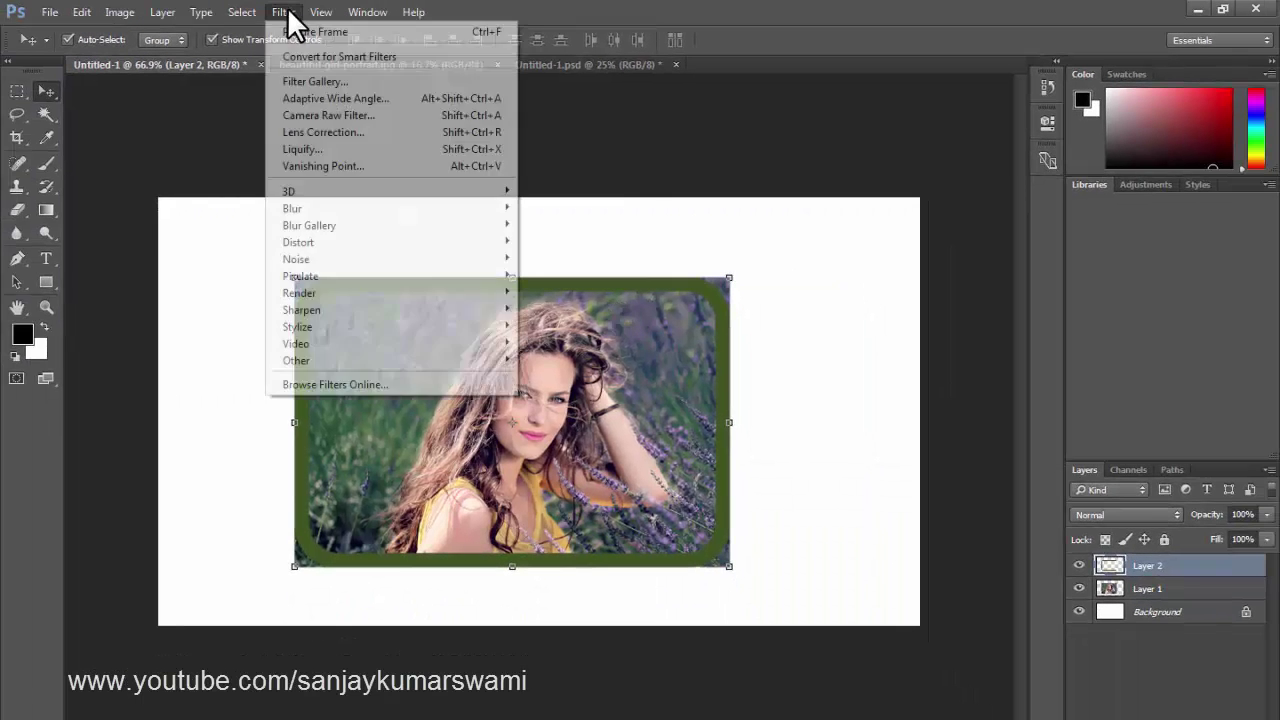
mouse_move(340, 310)
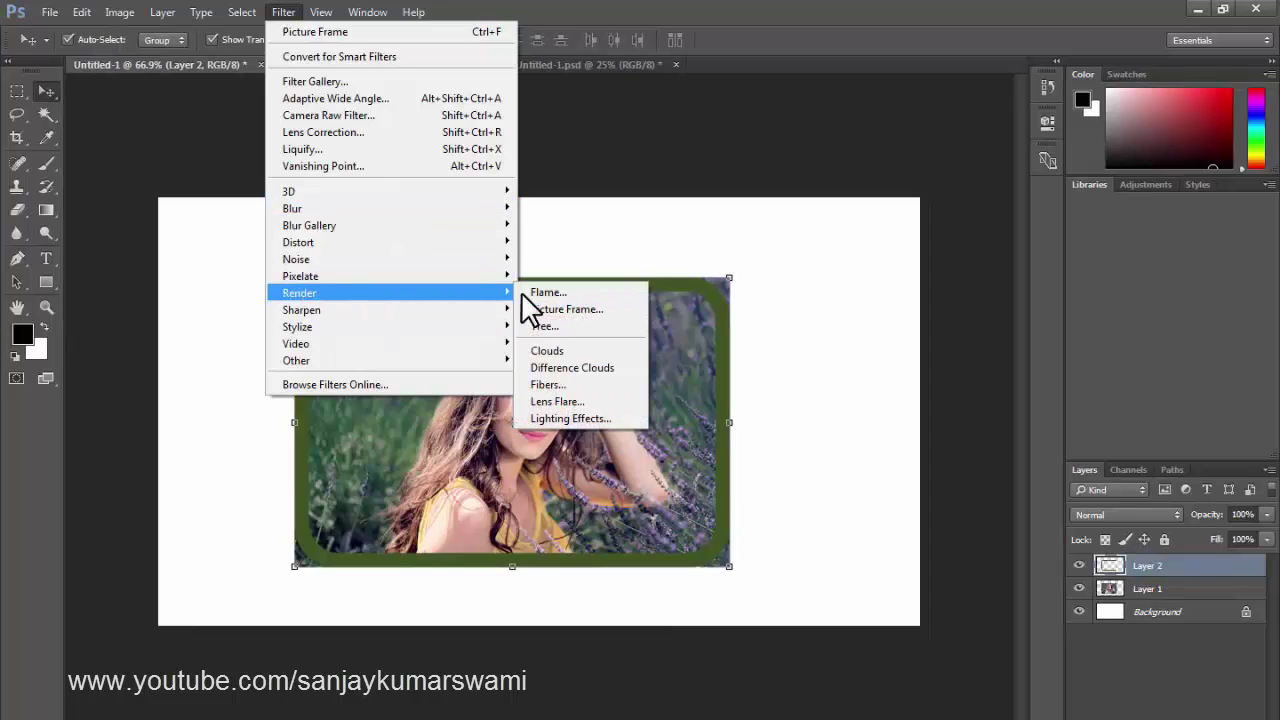
click(578, 308)
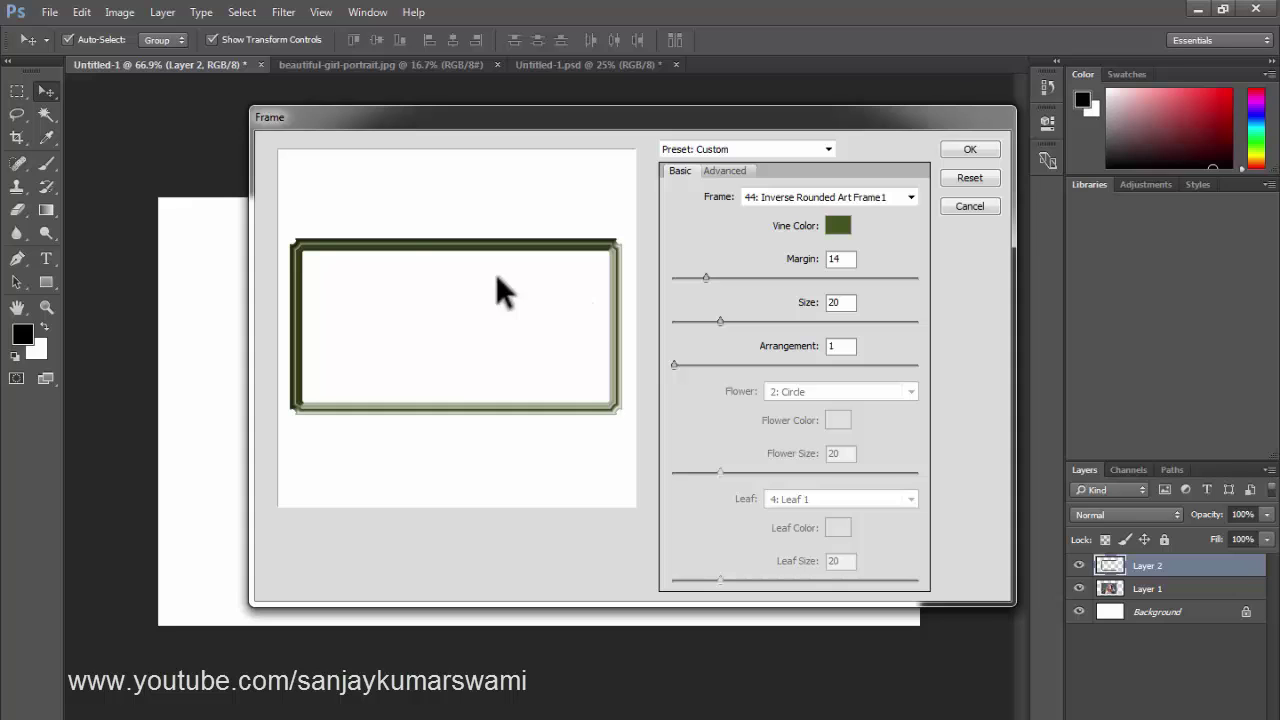
click(829, 196)
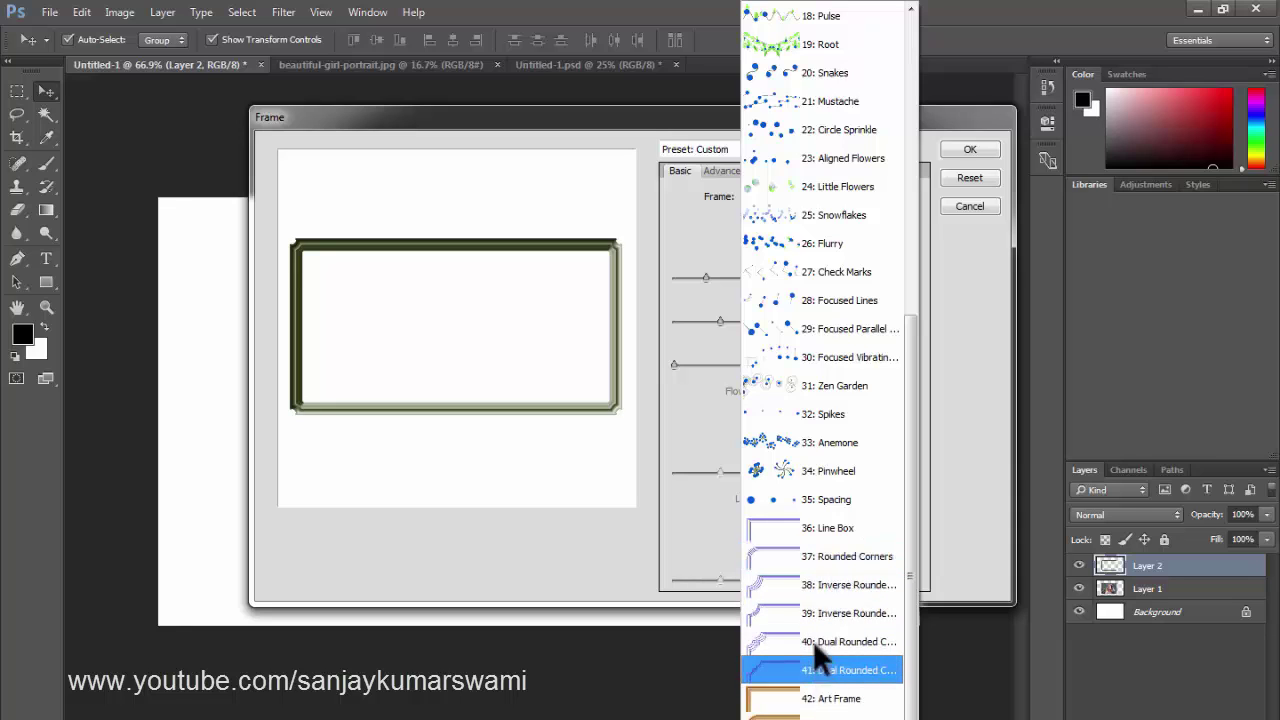
click(724, 214)
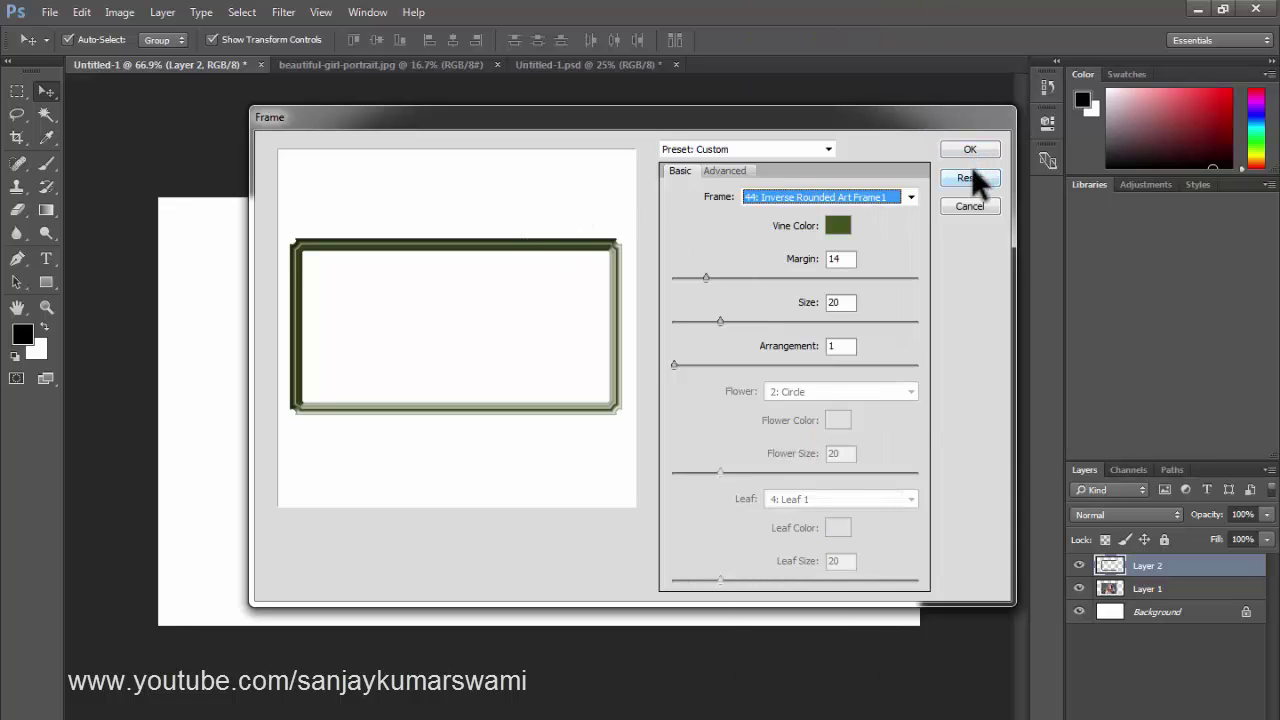
click(969, 206)
Switch to the Untitled-1.psd document and examine the sample portraits with different picture frames
click(540, 66)
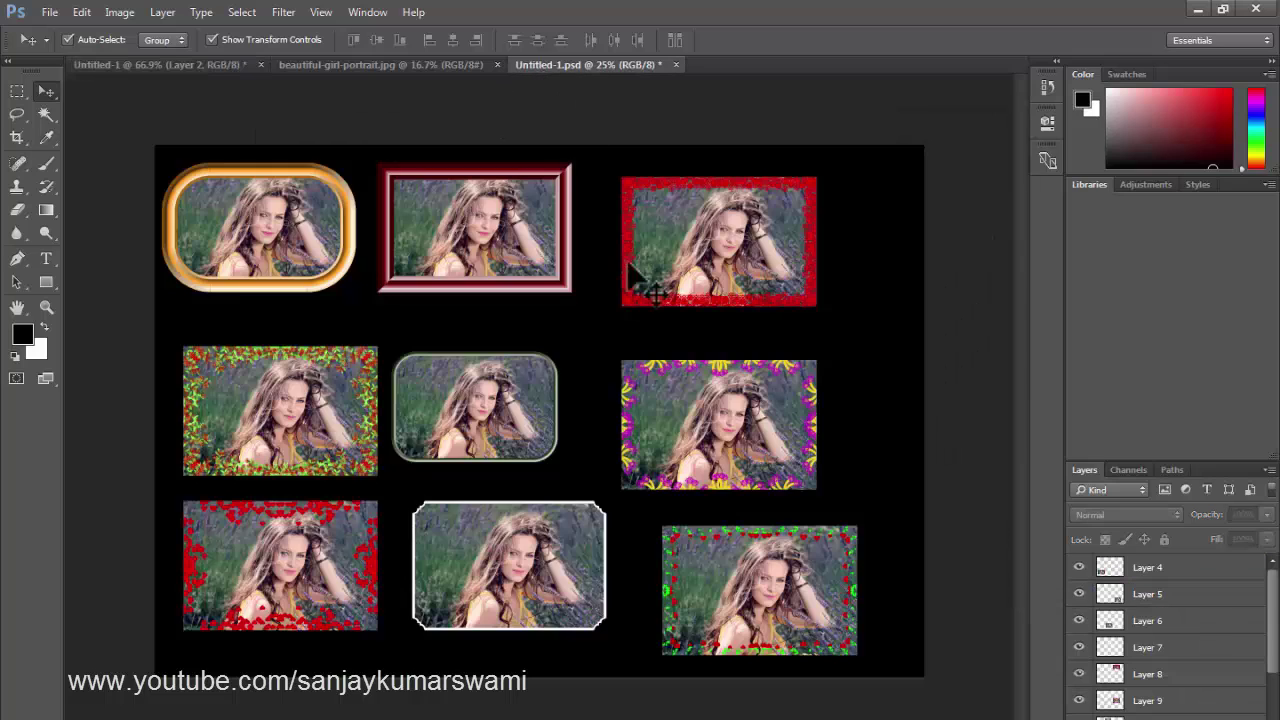
drag(486, 266, 460, 345)
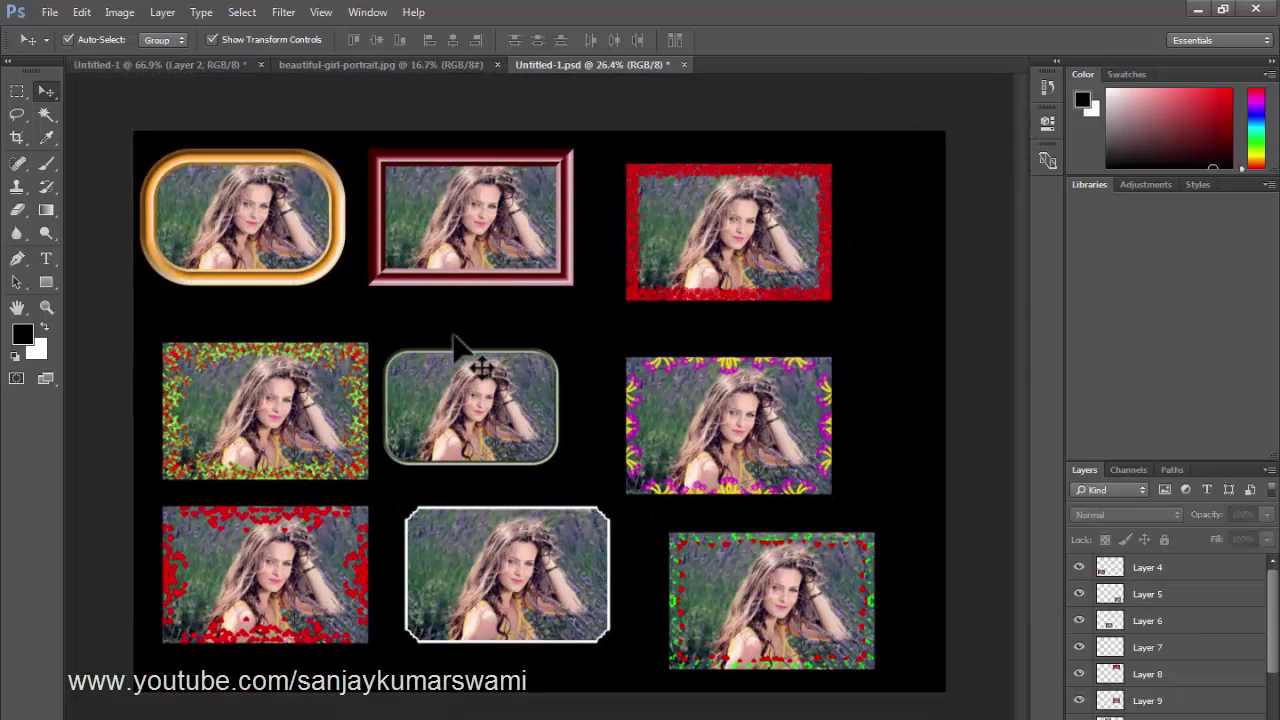